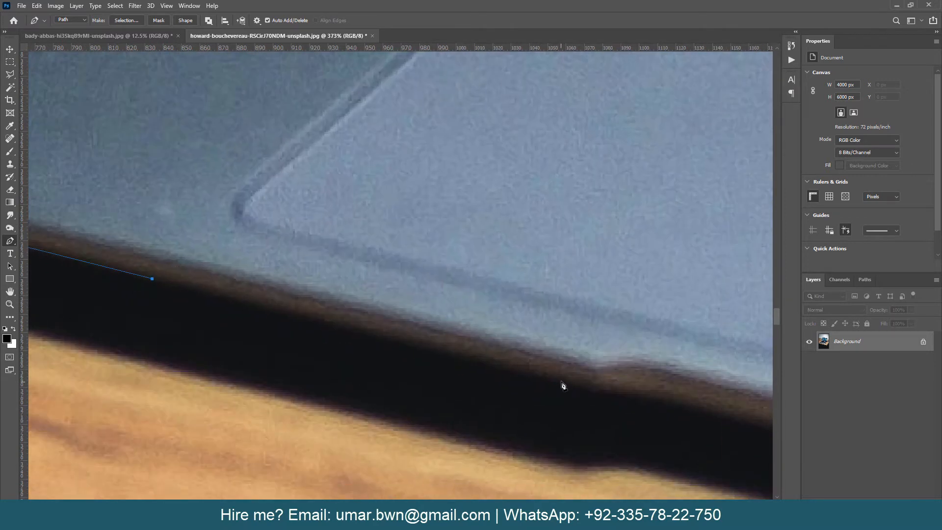
# Continue the Pen path along the dark underside of the laptop's front edge, following the first notch
pyautogui.click(561, 385)
pyautogui.hscroll(4, 491, 372)
pyautogui.click(420, 375)
pyautogui.click(439, 374)
pyautogui.hscroll(5, 372, 363)
pyautogui.click(344, 357)
pyautogui.click(413, 375)
pyautogui.hscroll(2, 409, 358)
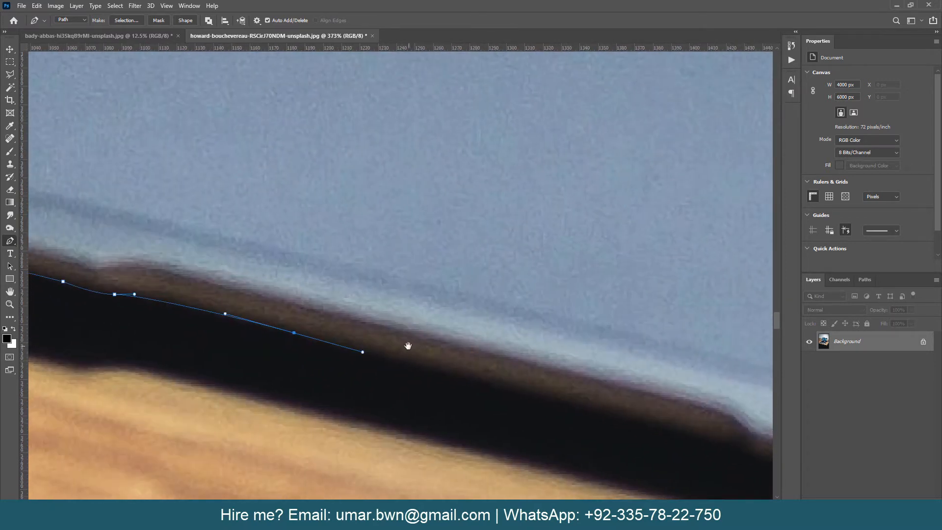
# Extend the path along the laptop's front edge past the second notch
pyautogui.hotkey('ctrl', 'z')
pyautogui.hotkey('ctrl', 'z')
pyautogui.hotkey('ctrl', 'z')
pyautogui.hscroll(8, 491, 373)
pyautogui.click(328, 339)
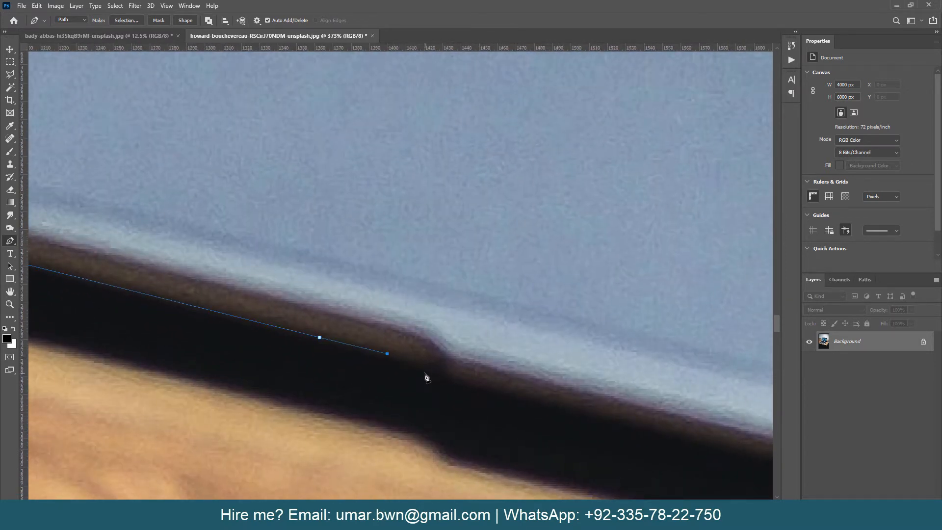
pyautogui.click(521, 396)
pyautogui.hscroll(5, 557, 412)
pyautogui.click(559, 415)
pyautogui.hscroll(6, 559, 427)
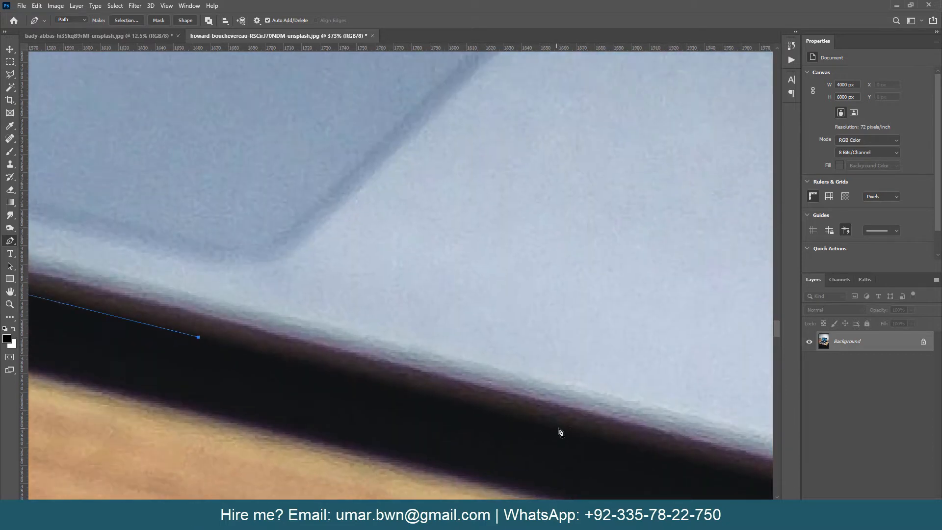
# Trace the rest of the front edge and curve the path around the laptop base's front right corner
pyautogui.click(561, 434)
pyautogui.hscroll(6, 540, 436)
pyautogui.click(564, 434)
pyautogui.hscroll(7, 540, 437)
pyautogui.click(350, 342)
pyautogui.moveTo(575, 364); pyautogui.dragTo(631, 337)
pyautogui.hscroll(7, 613, 339)
pyautogui.moveTo(487, 289); pyautogui.dragTo(554, 228)
# Trace the path up the right side of the laptop base and around the rear corner beside the port
pyautogui.hscroll(6, 564, 216)
pyautogui.scroll(5, 564, 216)
pyautogui.click(627, 155)
pyautogui.moveTo(634, 152); pyautogui.dragTo(352, 406)
pyautogui.click(624, 108)
pyautogui.moveTo(644, 114); pyautogui.dragTo(352, 396)
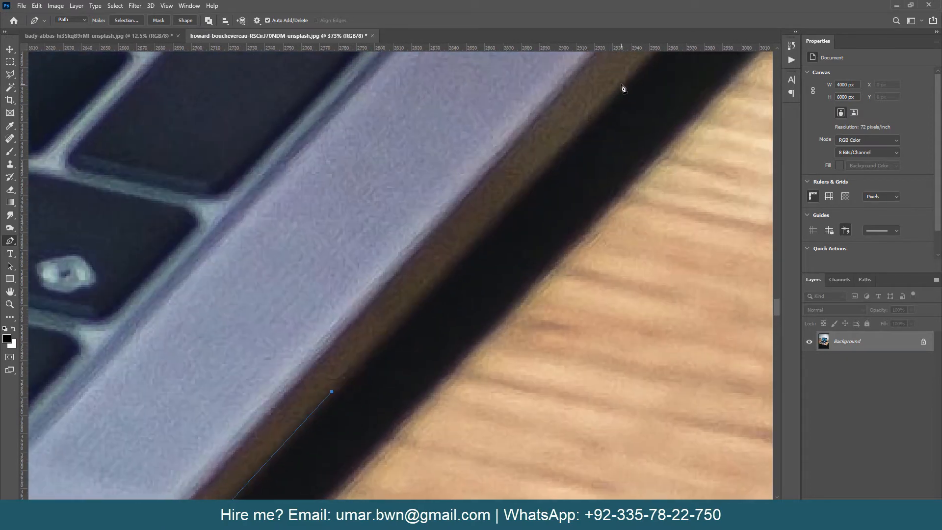
pyautogui.click(621, 85)
pyautogui.moveTo(633, 85); pyautogui.dragTo(328, 381)
pyautogui.click(507, 185)
pyautogui.moveTo(539, 162); pyautogui.dragTo(356, 357)
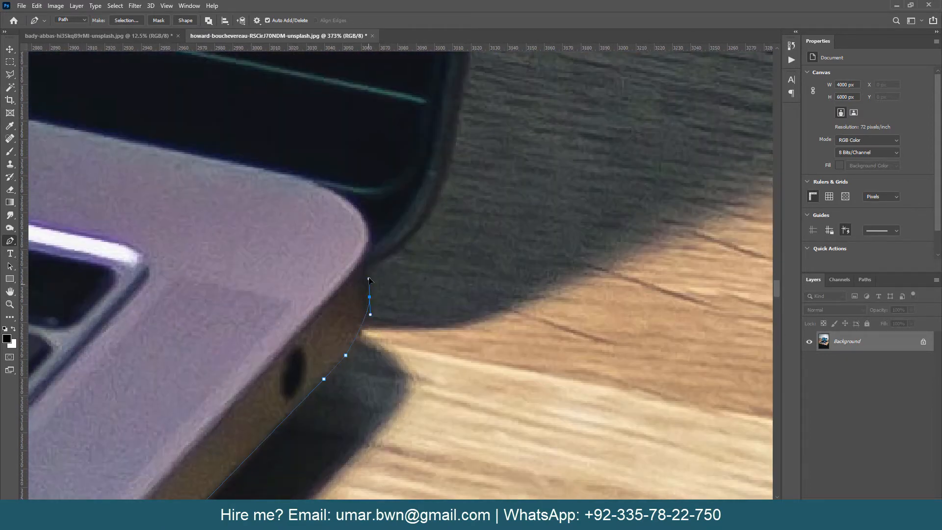
# Curve the path around the hinge corner and onto the lower part of the screen's right edge
pyautogui.moveTo(395, 281); pyautogui.dragTo(345, 438)
pyautogui.click(419, 239)
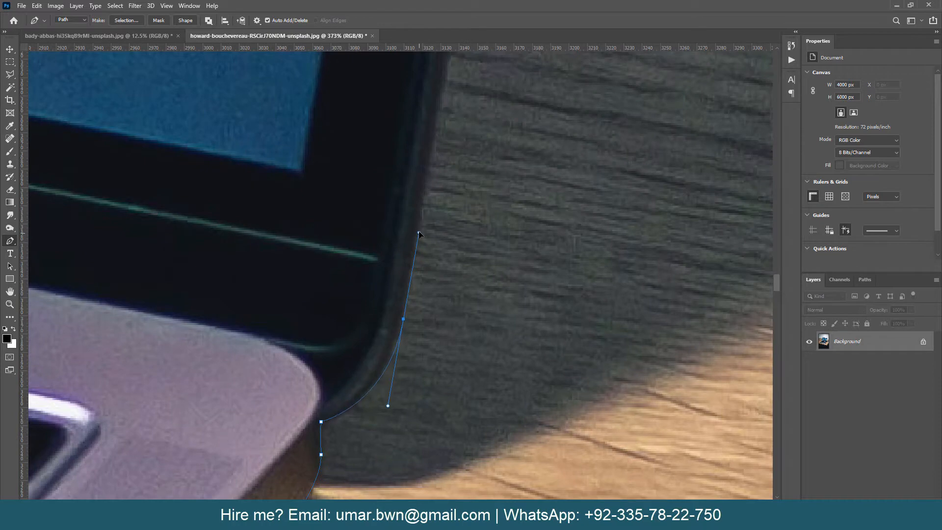
pyautogui.moveTo(419, 239); pyautogui.dragTo(370, 478)
pyautogui.click(439, 74)
pyautogui.moveTo(465, 84); pyautogui.dragTo(429, 363)
pyautogui.moveTo(468, 68); pyautogui.dragTo(432, 360)
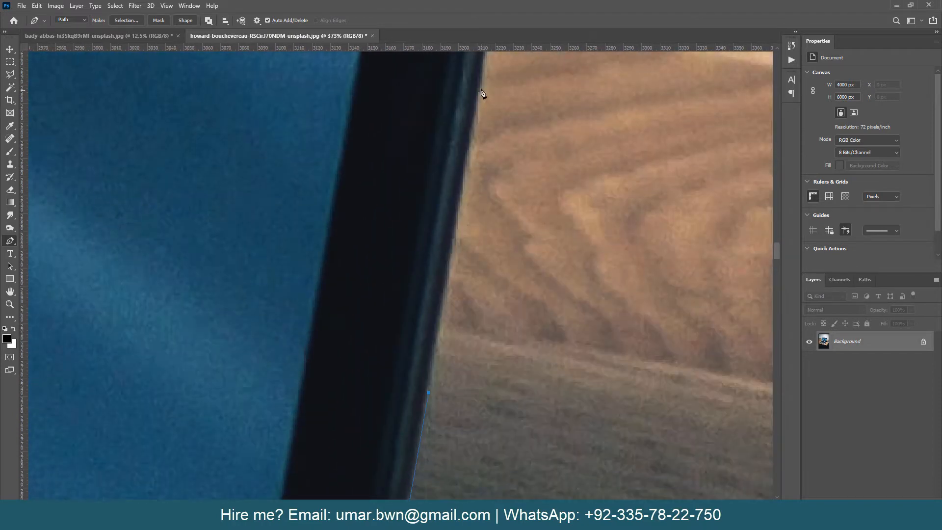
# Trace the path up the screen's right edge to just below its upper corner
pyautogui.moveTo(482, 92); pyautogui.dragTo(443, 364)
pyautogui.moveTo(466, 71); pyautogui.dragTo(428, 358)
pyautogui.click(449, 72)
pyautogui.moveTo(469, 120); pyautogui.dragTo(408, 410)
pyautogui.click(451, 80)
pyautogui.moveTo(464, 105); pyautogui.dragTo(403, 424)
pyautogui.click(448, 68)
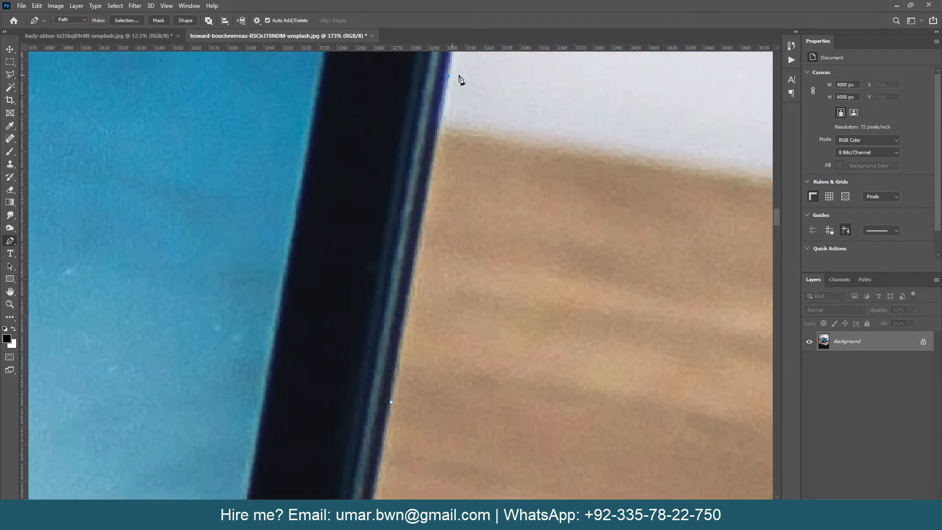
pyautogui.moveTo(459, 76); pyautogui.dragTo(380, 432)
pyautogui.click(428, 68)
pyautogui.moveTo(434, 97); pyautogui.dragTo(384, 436)
# Curve the path around the screen's upper right corner onto its top edge
pyautogui.click(417, 173)
pyautogui.moveTo(423, 162); pyautogui.dragTo(391, 406)
pyautogui.moveTo(392, 284); pyautogui.dragTo(380, 250)
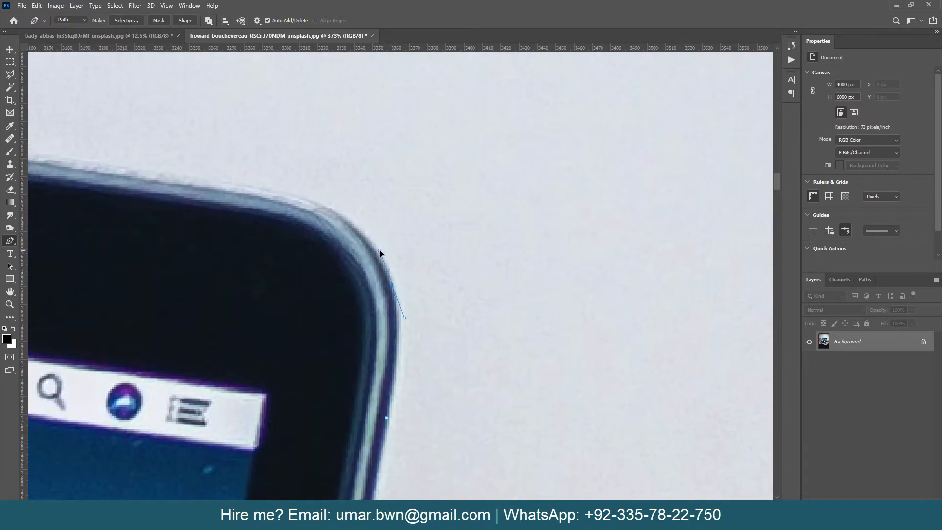
pyautogui.moveTo(280, 190); pyautogui.dragTo(342, 278)
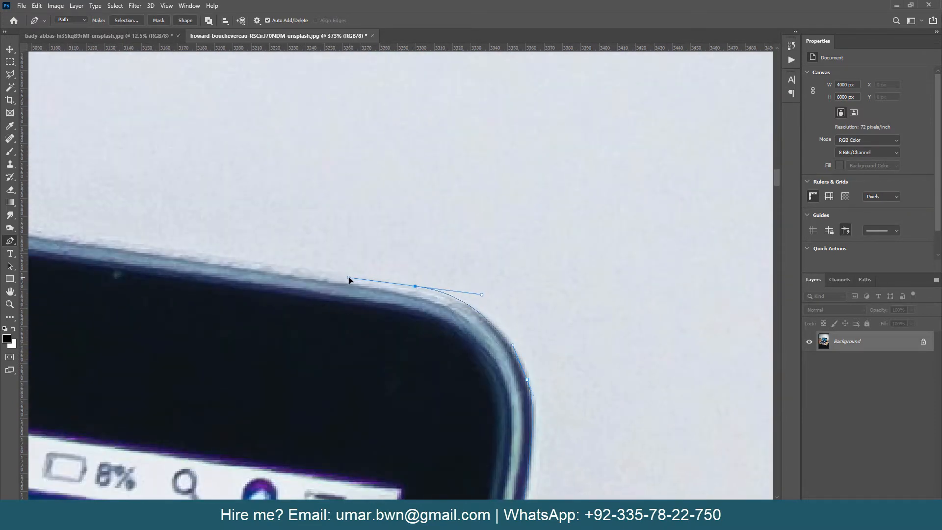
# Trace the path along the screen's top edge to the start of its upper left corner
pyautogui.moveTo(117, 250); pyautogui.dragTo(478, 295)
pyautogui.click(181, 249)
pyautogui.moveTo(148, 244); pyautogui.dragTo(491, 311)
pyautogui.click(81, 253)
pyautogui.moveTo(41, 247); pyautogui.dragTo(435, 311)
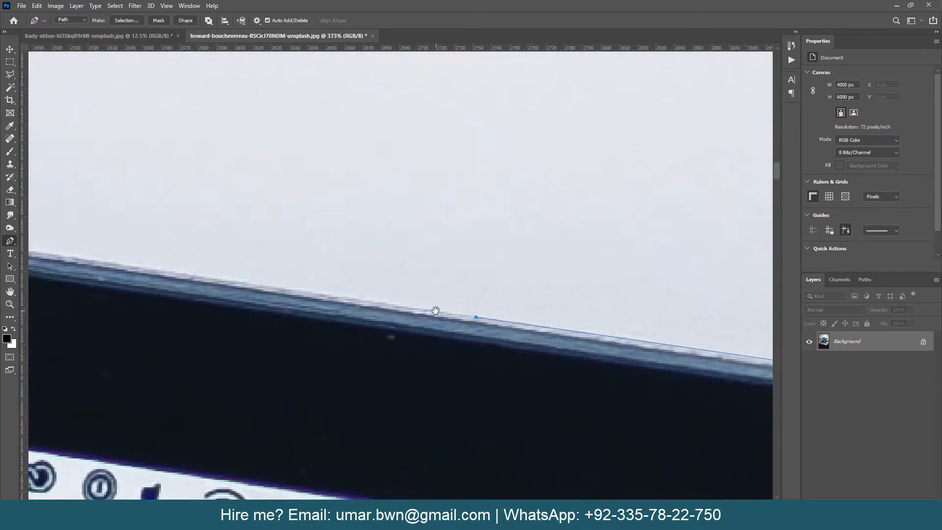
pyautogui.moveTo(200, 280); pyautogui.dragTo(481, 349)
pyautogui.click(247, 312)
pyautogui.moveTo(186, 299); pyautogui.dragTo(496, 319)
pyautogui.click(157, 272)
pyautogui.moveTo(80, 258); pyautogui.dragTo(463, 323)
pyautogui.click(161, 273)
pyautogui.click(94, 270)
pyautogui.moveTo(32, 254); pyautogui.dragTo(410, 307)
pyautogui.click(148, 273)
pyautogui.moveTo(74, 257); pyautogui.dragTo(449, 322)
pyautogui.click(344, 313)
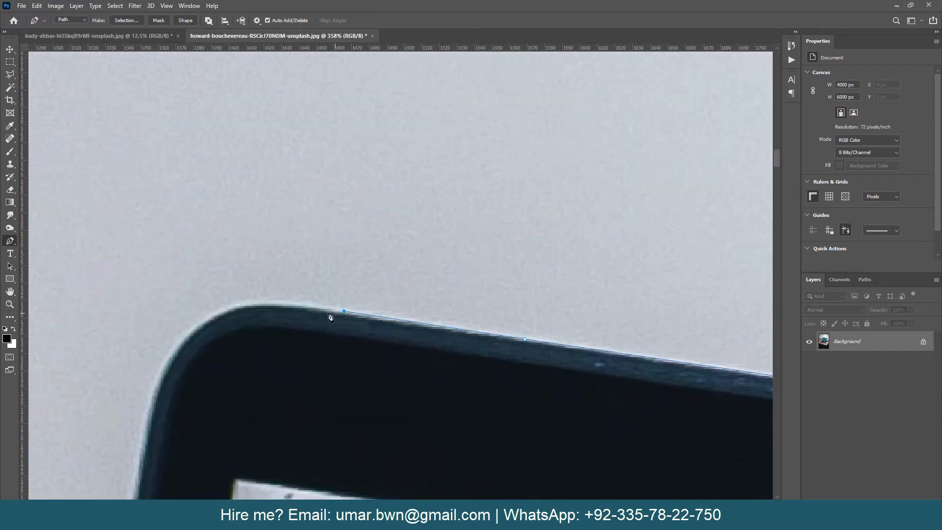
# Curve the path around the screen's upper left corner onto its left edge
pyautogui.moveTo(219, 315); pyautogui.dragTo(189, 333)
pyautogui.moveTo(184, 347); pyautogui.dragTo(239, 225)
pyautogui.moveTo(200, 310); pyautogui.dragTo(225, 183)
# Trace the path down the screen's left edge toward its starting anchor at the hinge
pyautogui.click(176, 470)
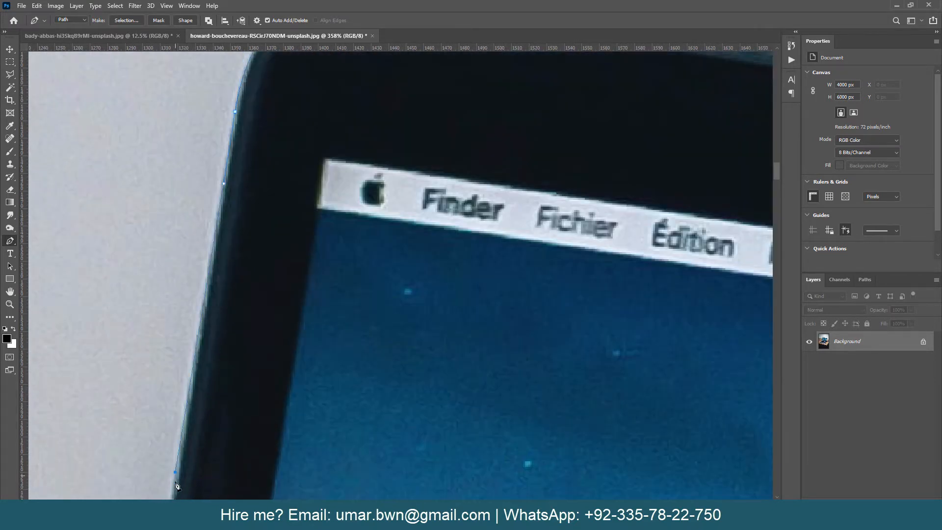
pyautogui.moveTo(175, 481); pyautogui.dragTo(213, 196)
pyautogui.click(171, 451)
pyautogui.moveTo(171, 450); pyautogui.dragTo(227, 159)
pyautogui.click(183, 441)
pyautogui.click(179, 449)
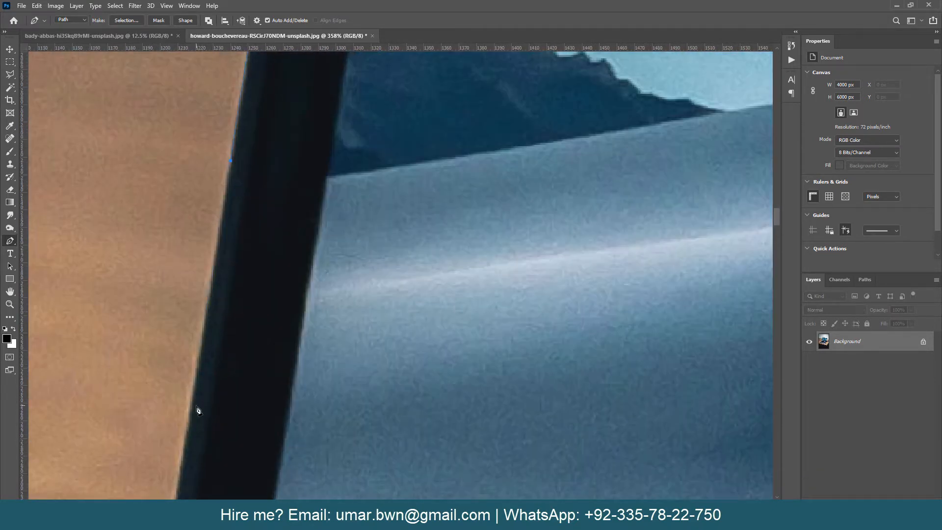
pyautogui.click(188, 425)
pyautogui.moveTo(188, 424); pyautogui.dragTo(243, 132)
pyautogui.click(192, 440)
pyautogui.click(193, 447)
pyautogui.moveTo(193, 447); pyautogui.dragTo(242, 146)
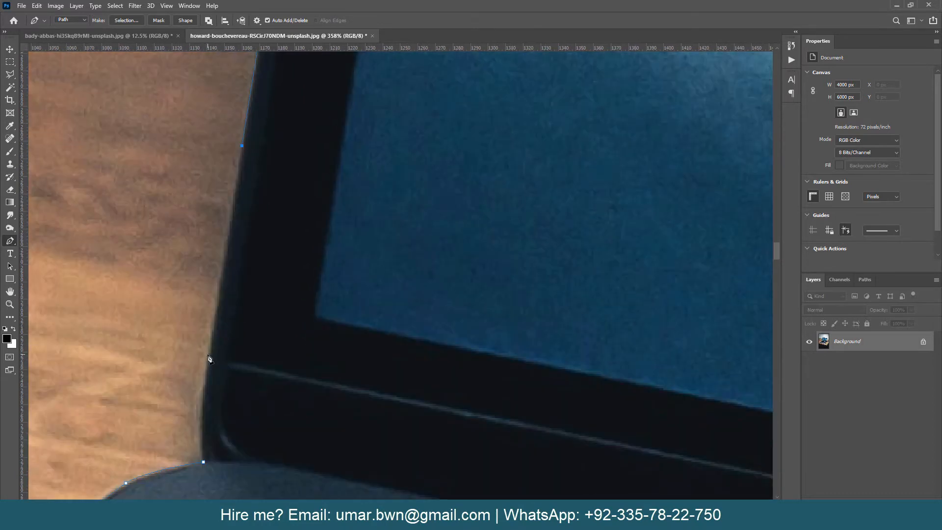
pyautogui.hotkey('ctrl', '0')
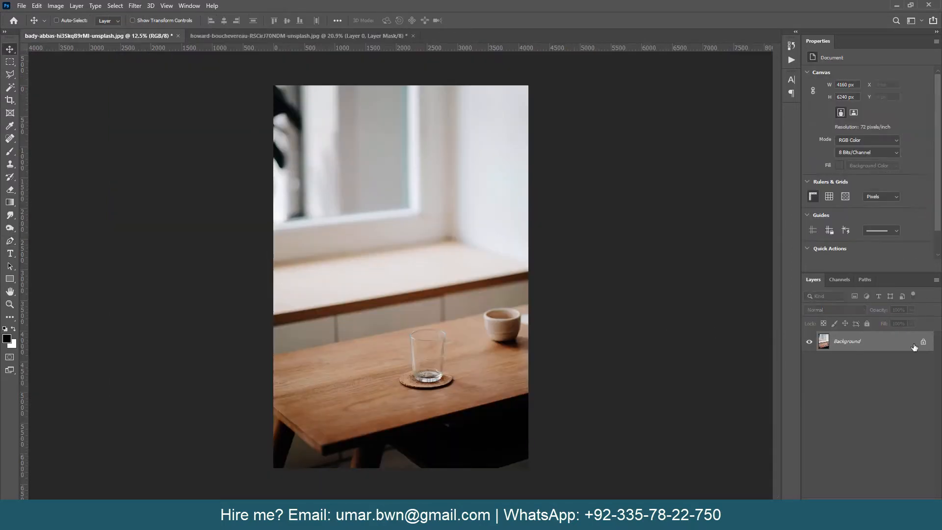
# Unlock the room photo's background layer and flip it horizontally
pyautogui.click(922, 342)
pyautogui.hotkey('ctrl', 't')
pyautogui.rightClick(422, 302)
pyautogui.click(449, 465)
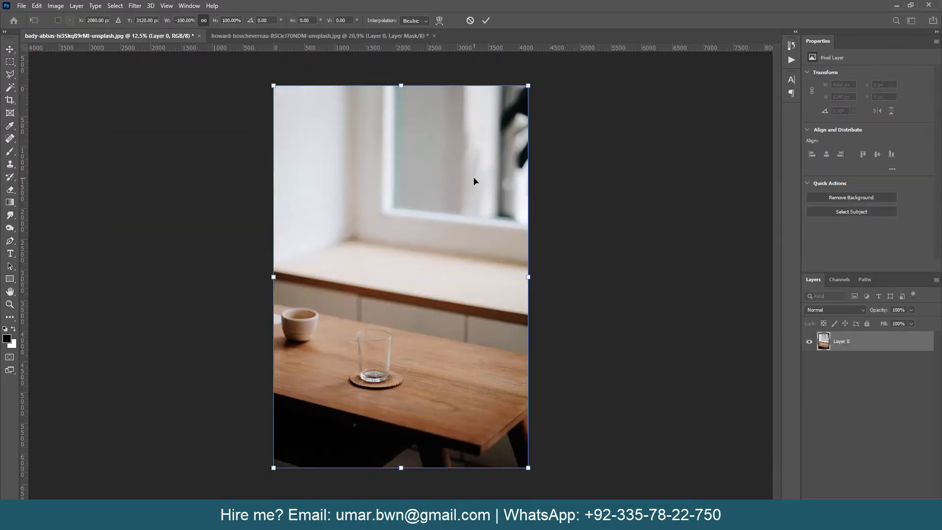
pyautogui.click(485, 21)
# Copy the masked laptop layer into the room photo and place it on the wooden table over the glass
pyautogui.click(287, 36)
pyautogui.click(168, 36)
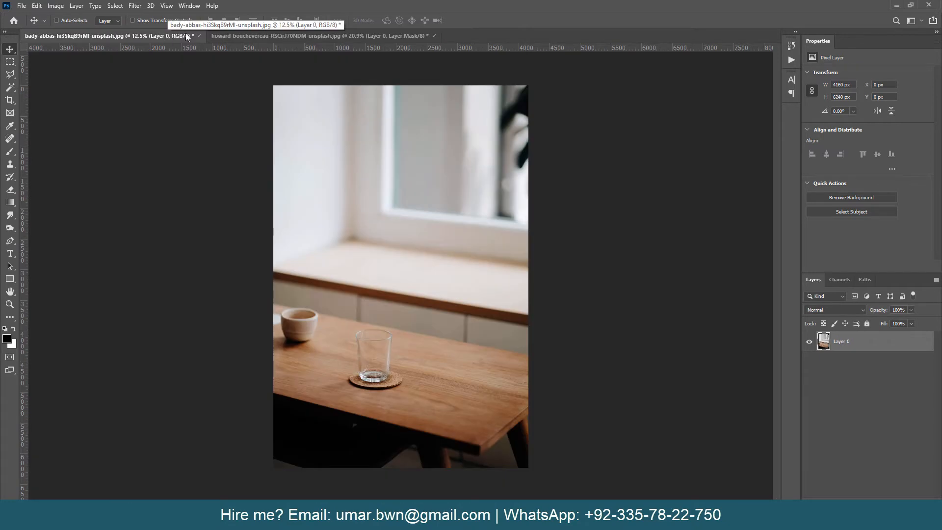
pyautogui.click(231, 36)
pyautogui.moveTo(291, 257); pyautogui.dragTo(406, 371)
pyautogui.scroll(2, 446, 394)
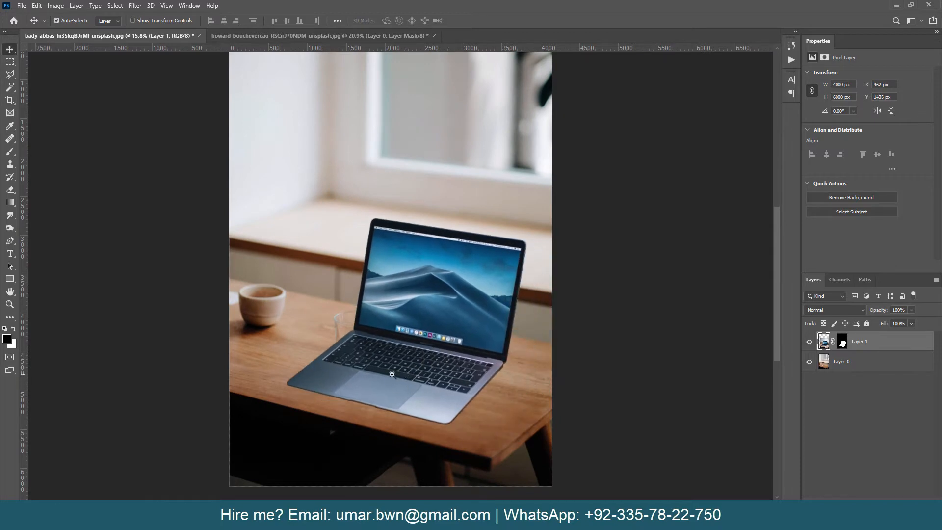
pyautogui.scroll(1, 405, 372)
pyautogui.keyDown('ctrl'); pyautogui.click(436, 431); pyautogui.keyUp('ctrl')
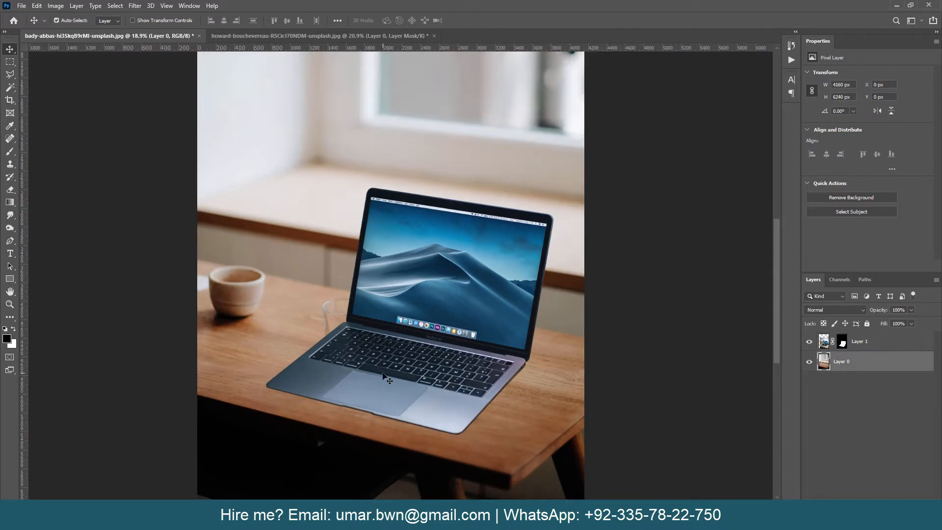
pyautogui.click(870, 345)
pyautogui.hotkey('ctrl', 't')
pyautogui.rightClick(441, 387)
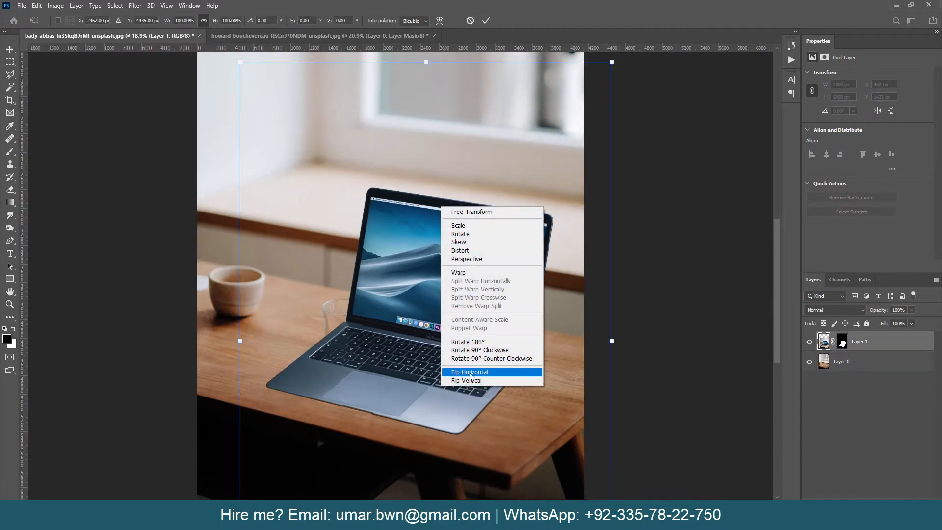
pyautogui.press('Escape')
# Disable the laptop's layer mask in its source document to inspect the original photo, and return to the room composite
pyautogui.click(253, 37)
pyautogui.rightClick(839, 342)
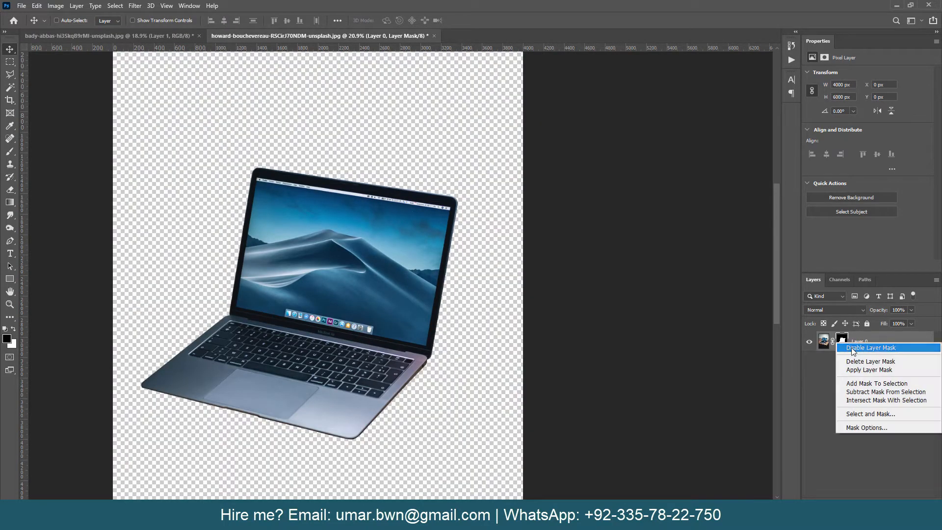
pyautogui.click(853, 348)
pyautogui.click(131, 40)
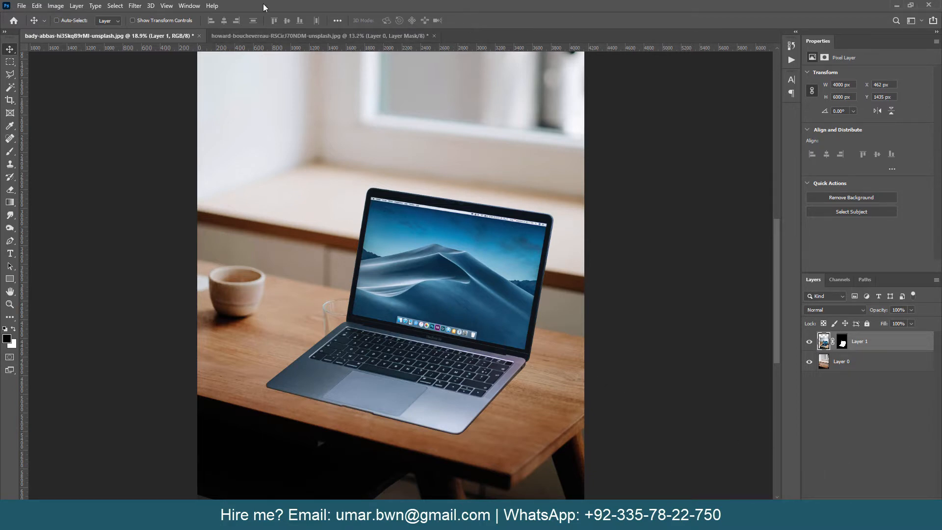
pyautogui.moveTo(454, 354); pyautogui.dragTo(527, 365)
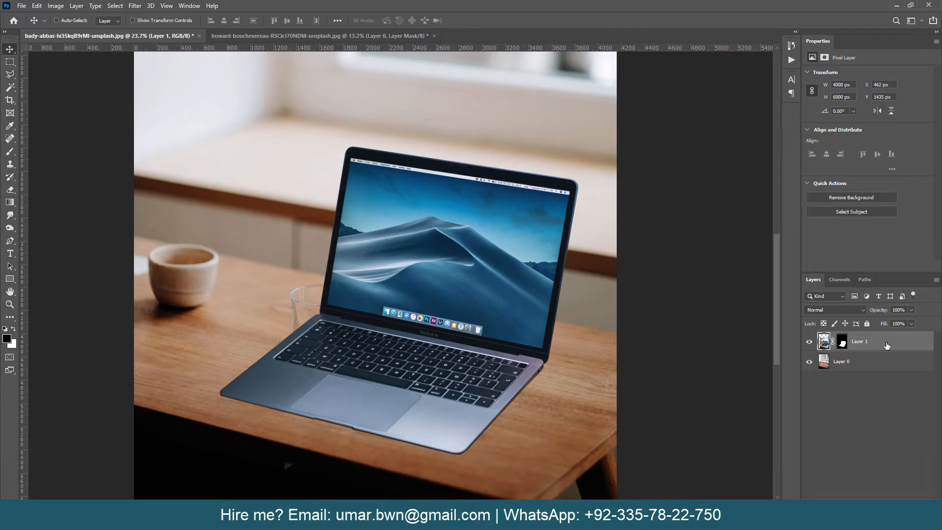
pyautogui.moveTo(508, 284)
pyautogui.mouseDown()
pyautogui.moveTo(496, 289)
pyautogui.moveTo(503, 293)
pyautogui.mouseUp()
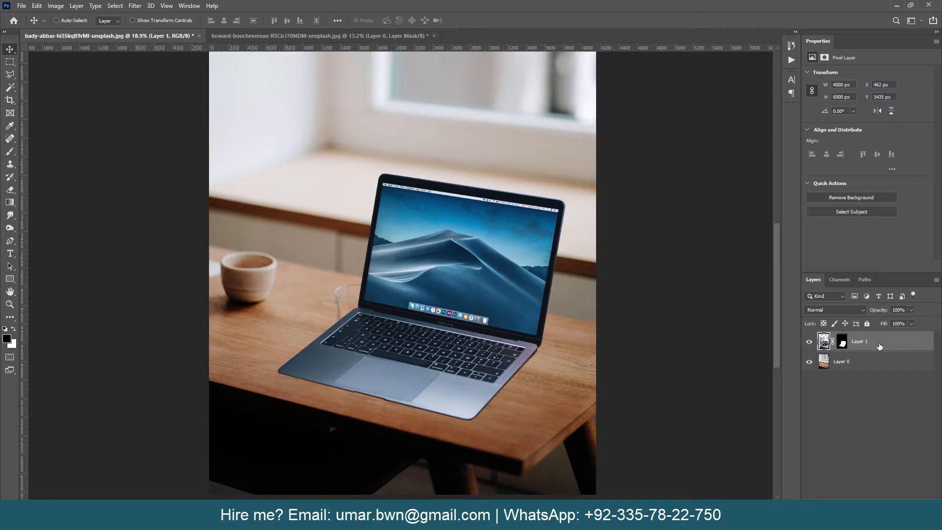
pyautogui.hotkey('ctrl', 't')
pyautogui.rightClick(437, 295)
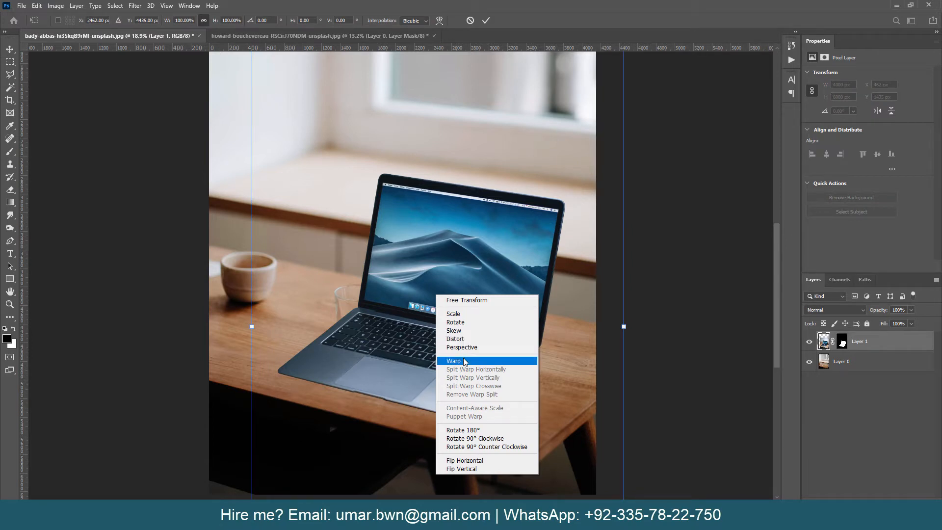
pyautogui.press('Escape')
pyautogui.press('Escape')
# Load the laptop's layer mask as a selection and delete the mask
pyautogui.keyDown('ctrl'); pyautogui.click(844, 342); pyautogui.keyUp('ctrl')
pyautogui.rightClick(844, 342)
pyautogui.click(858, 360)
# Convert the laptop layer to a Smart Object and add a layer mask from the active selection
pyautogui.rightClick(861, 342)
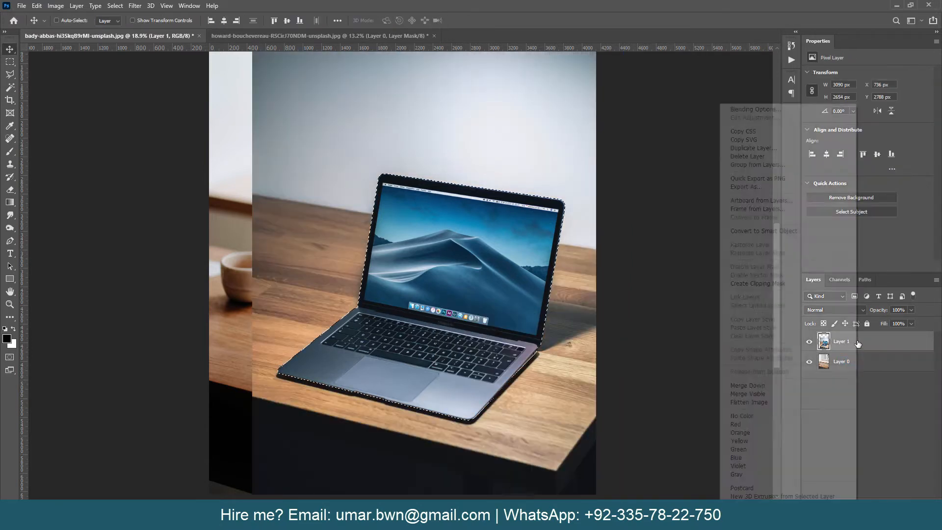
pyautogui.click(738, 234)
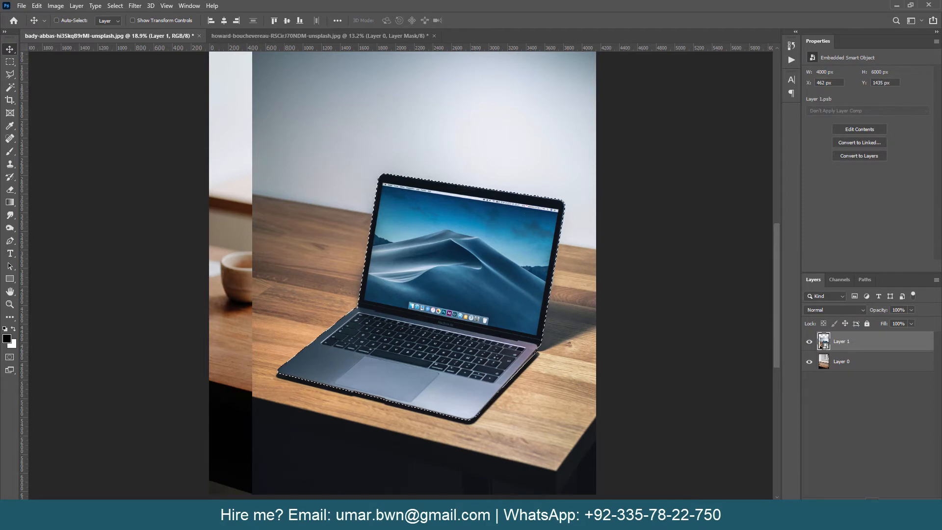
pyautogui.click(858, 505)
pyautogui.click(876, 345)
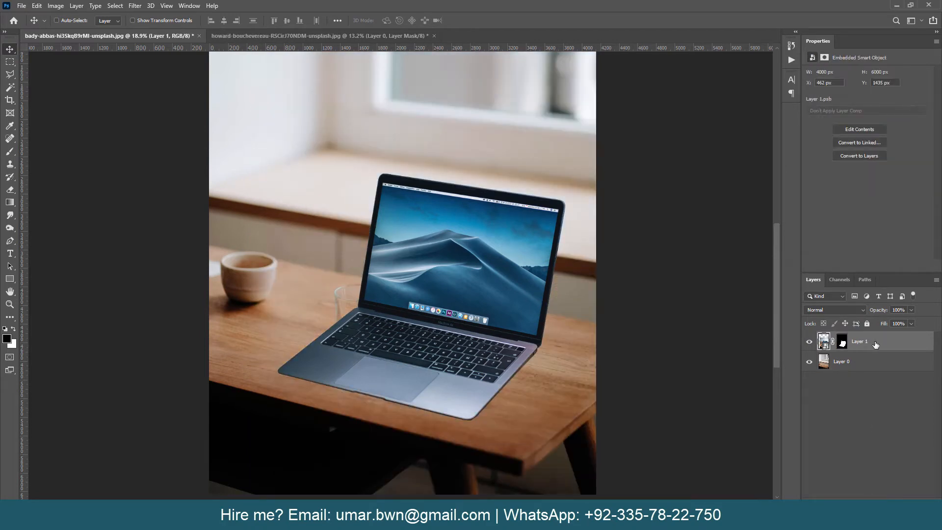
# Apply a Perspective transform to the laptop layer, adjusting its corners to match the angle of the table
pyautogui.hotkey('ctrl', 't')
pyautogui.scroll(-3, 395, 392)
pyautogui.rightClick(444, 288)
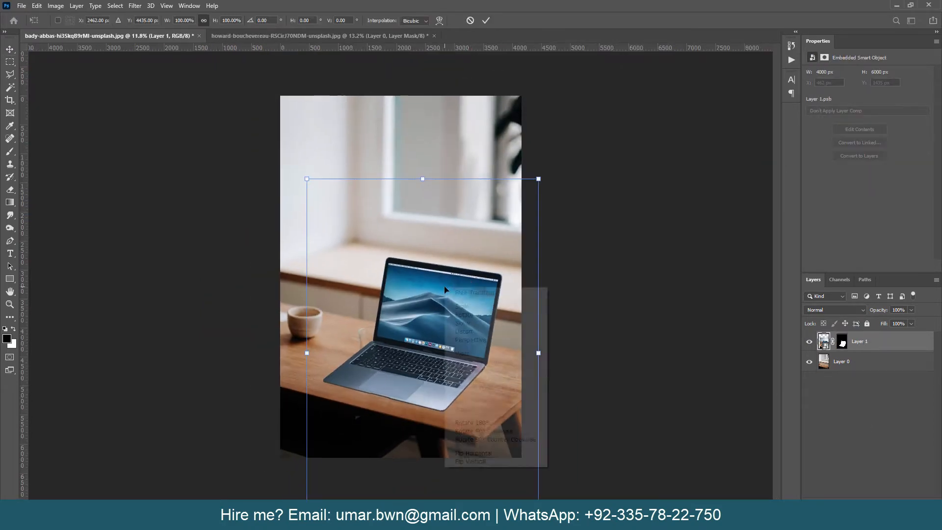
pyautogui.click(470, 340)
pyautogui.moveTo(538, 179); pyautogui.dragTo(539, 193)
pyautogui.moveTo(309, 180); pyautogui.dragTo(316, 197)
pyautogui.moveTo(540, 194); pyautogui.dragTo(539, 208)
pyautogui.scroll(-1, 398, 275)
pyautogui.moveTo(330, 459); pyautogui.dragTo(326, 454)
pyautogui.moveTo(513, 225); pyautogui.dragTo(515, 232)
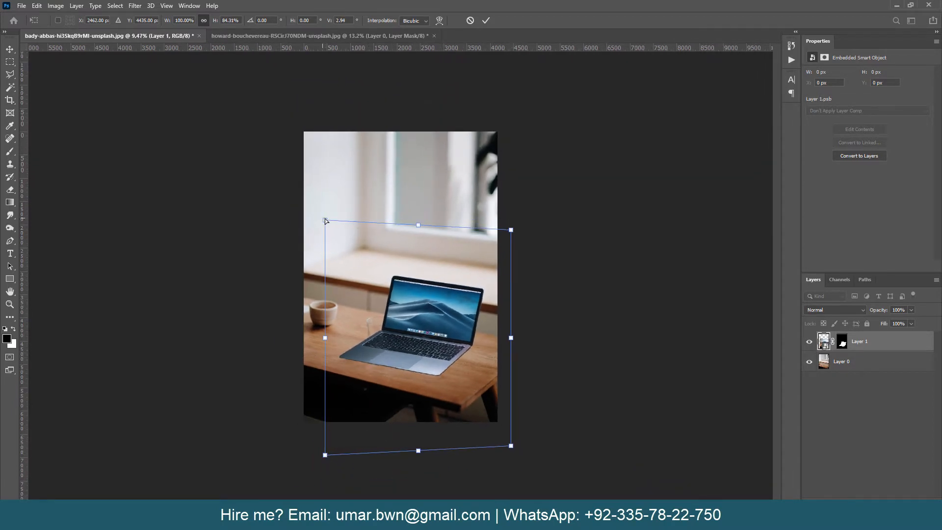
# Shift the laptop slightly down on the table, fine-tune the perspective at its upper corners, and apply the transform
pyautogui.moveTo(439, 331); pyautogui.dragTo(445, 339)
pyautogui.scroll(2, 445, 339)
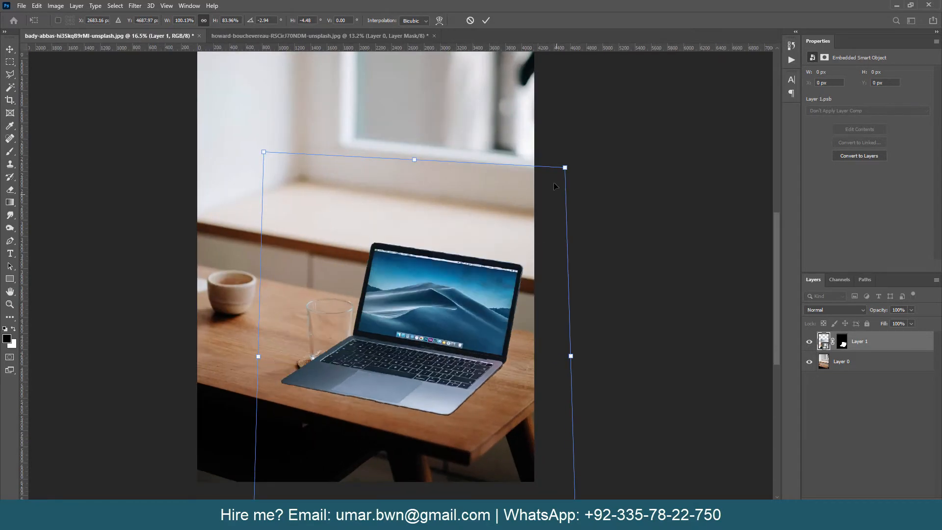
pyautogui.moveTo(565, 168); pyautogui.dragTo(564, 155)
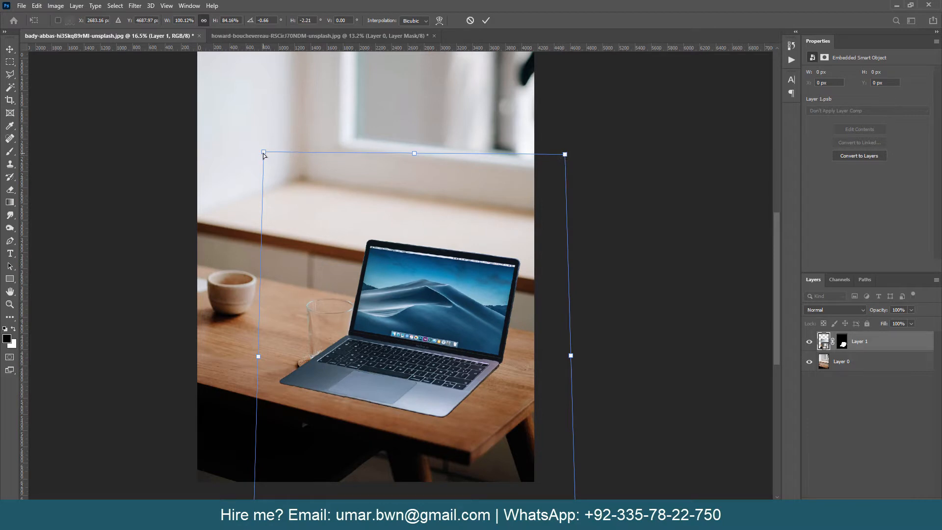
pyautogui.moveTo(263, 155); pyautogui.dragTo(268, 152)
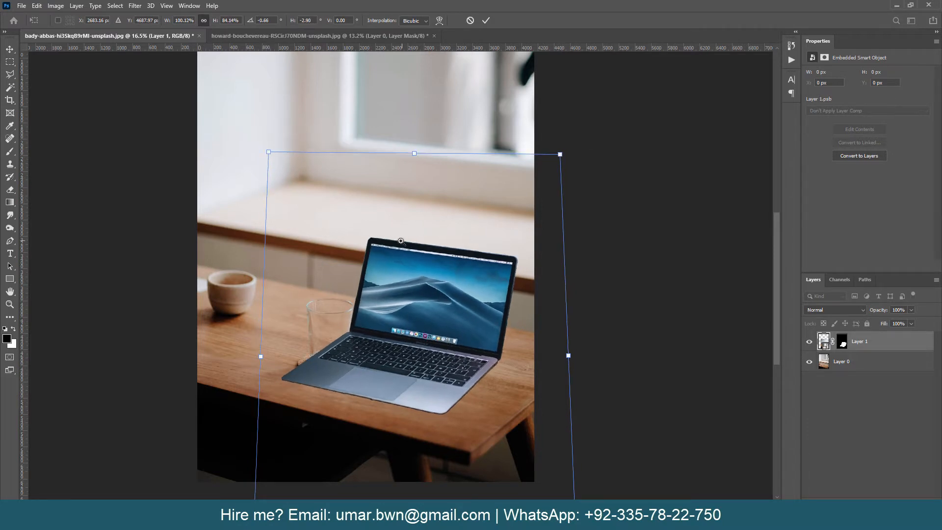
pyautogui.moveTo(401, 241); pyautogui.dragTo(381, 245)
pyautogui.press('Return')
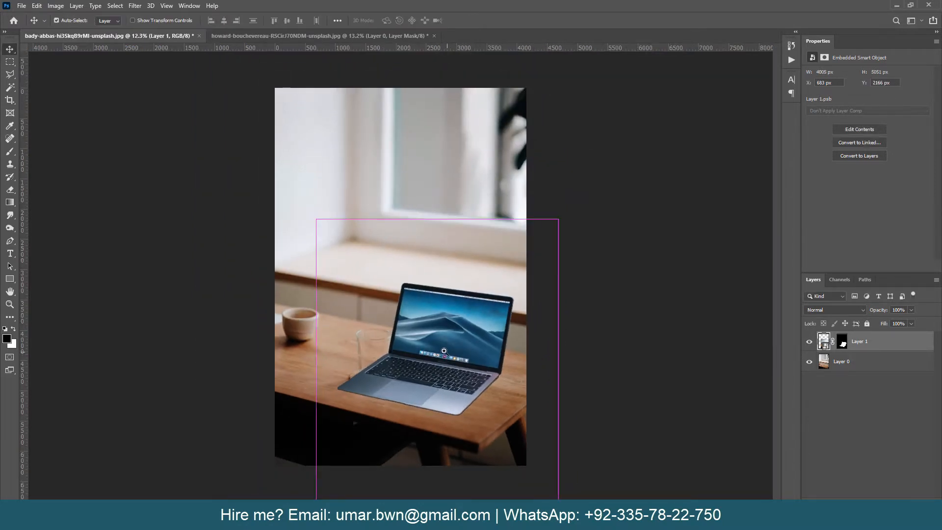
# Reposition the laptop on the wooden table
pyautogui.moveTo(444, 351); pyautogui.dragTo(484, 349)
pyautogui.scroll(-2, 486, 349)
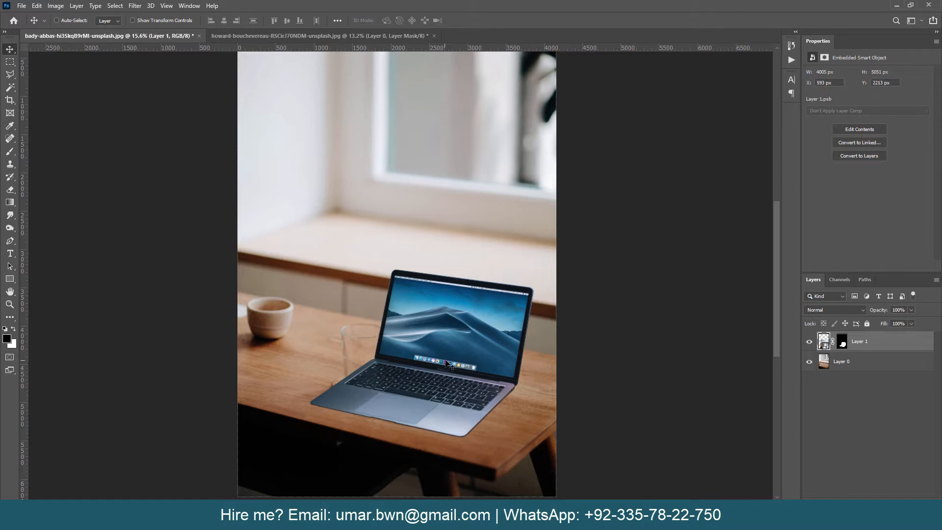
pyautogui.moveTo(445, 363); pyautogui.dragTo(455, 354)
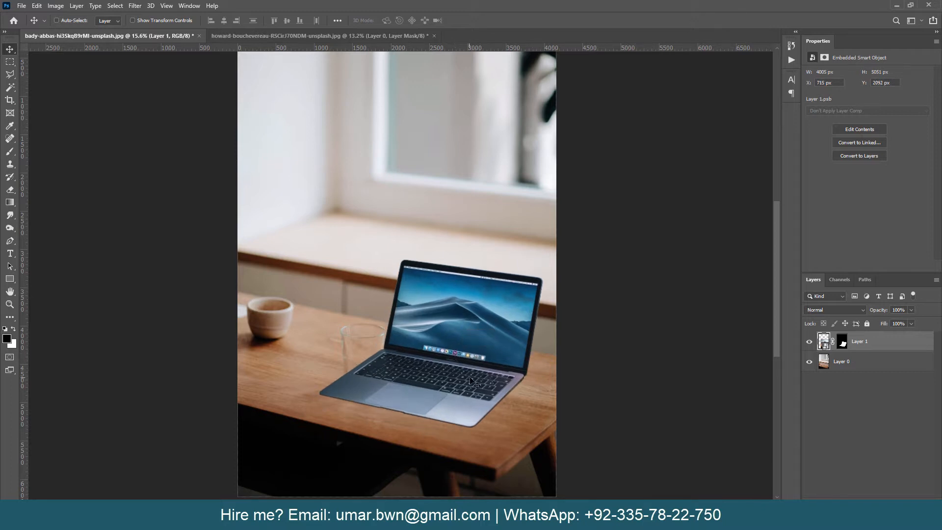
# Flip the laptop layer horizontally, shift it to fit on the table, and apply the transform
pyautogui.rightClick(471, 381)
pyautogui.hotkey('ctrl', 't')
pyautogui.rightClick(437, 179)
pyautogui.click(456, 344)
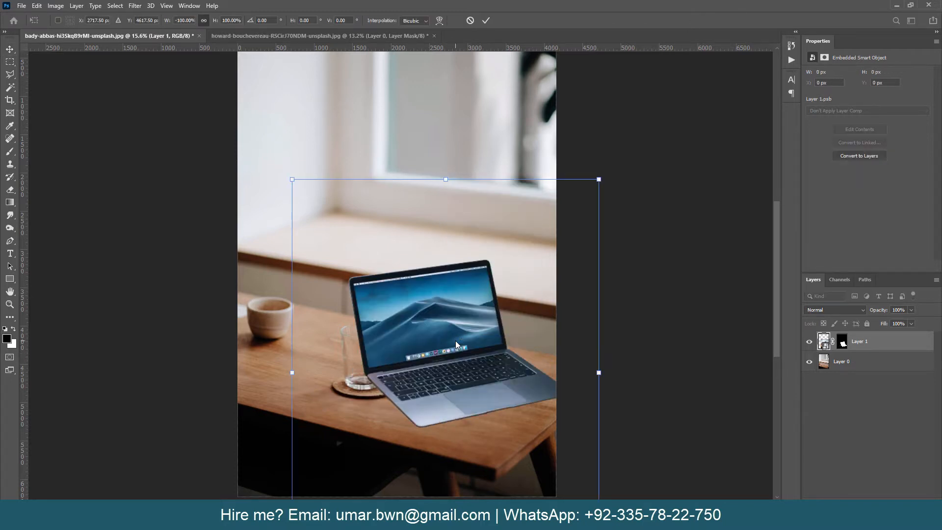
pyautogui.moveTo(454, 361); pyautogui.dragTo(434, 358)
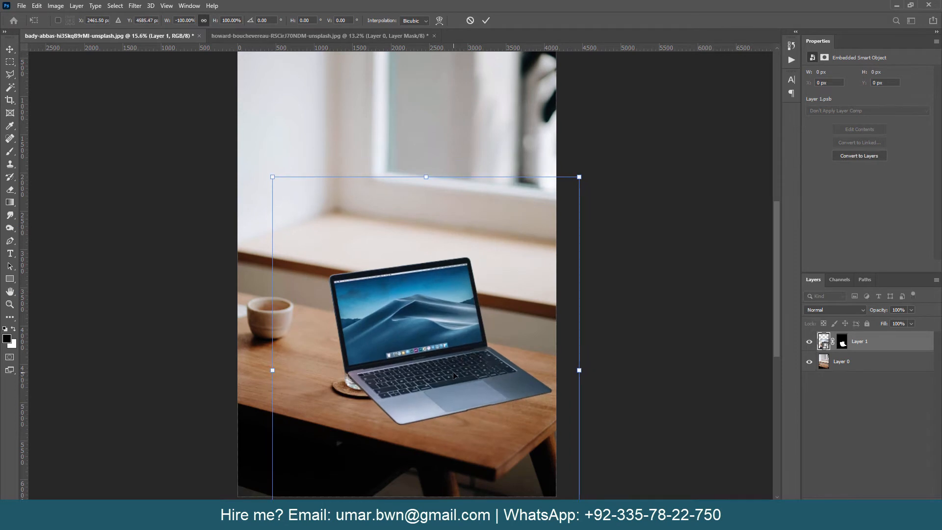
pyautogui.press('Return')
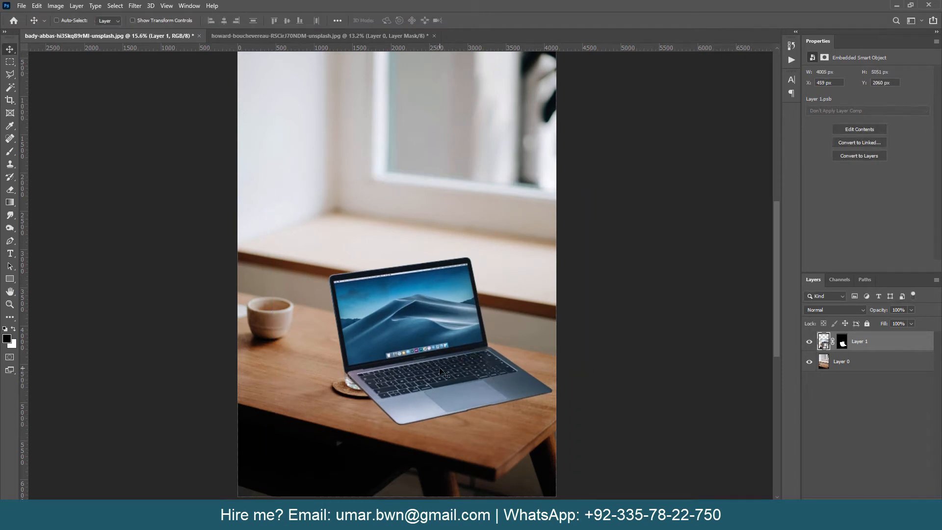
# Apply another horizontal flip to the laptop layer, and delete the layer from the room photo
pyautogui.hotkey('ctrl', 't')
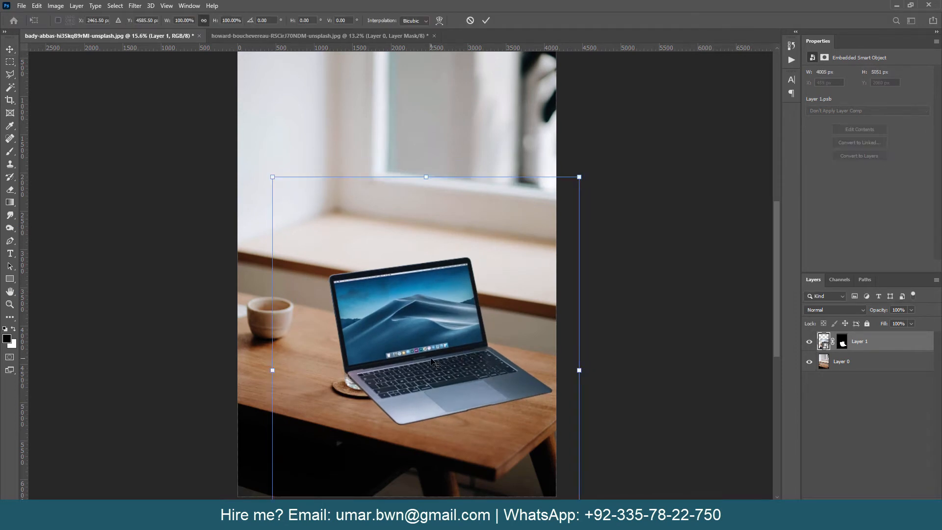
pyautogui.press('Return')
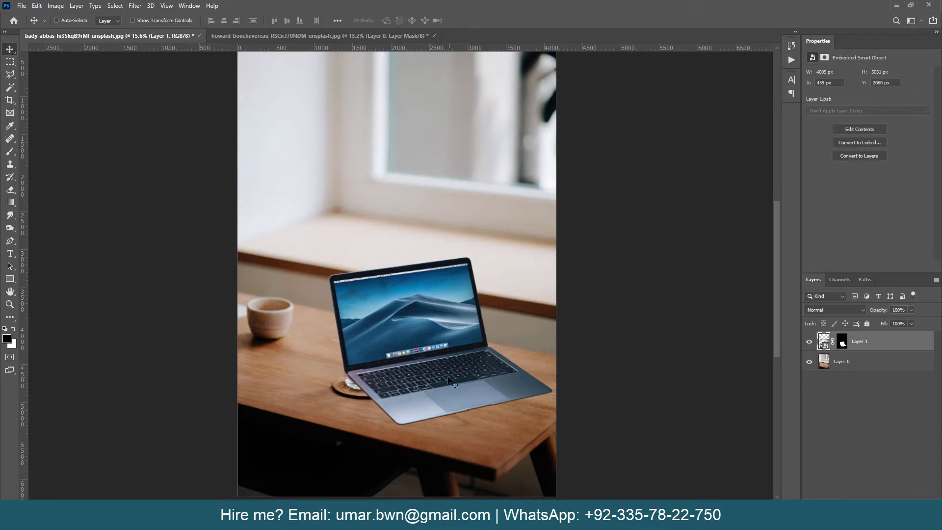
pyautogui.rightClick(435, 377)
pyautogui.press('Escape')
pyautogui.hotkey('ctrl', 't')
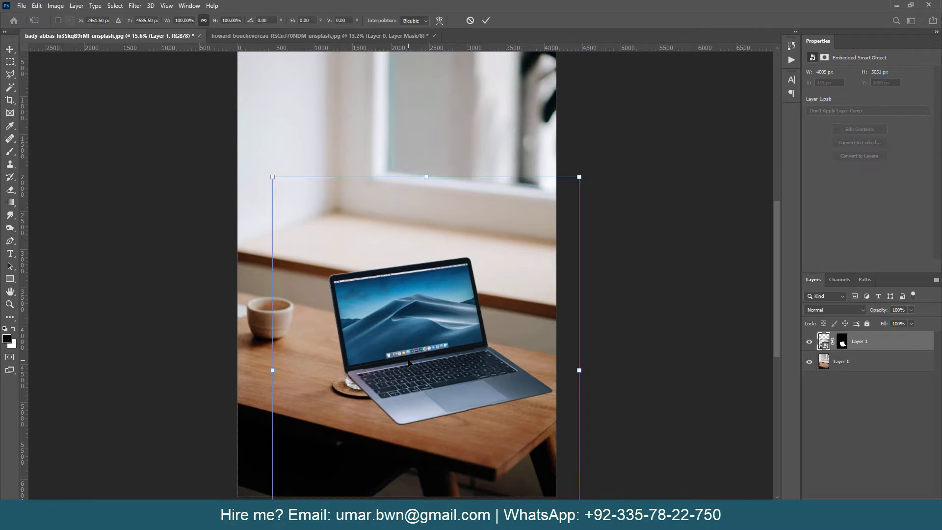
pyautogui.rightClick(409, 359)
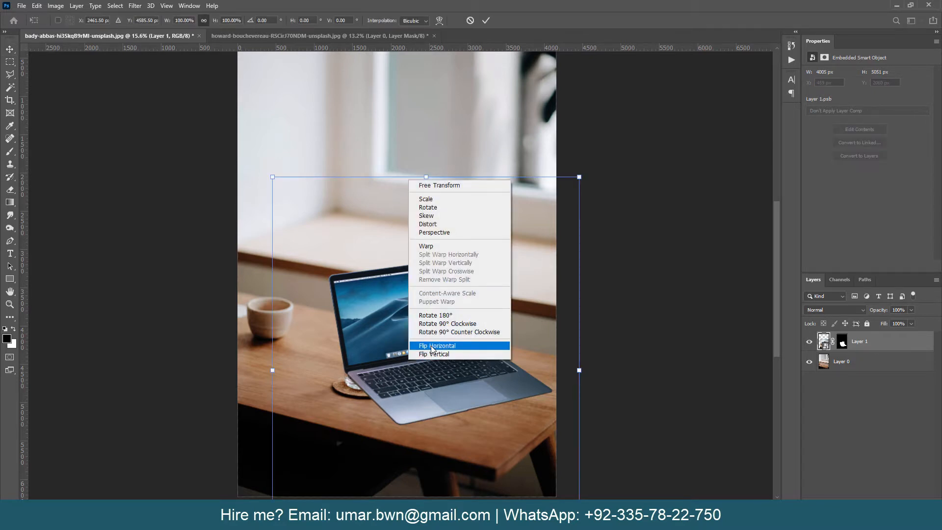
pyautogui.click(432, 346)
pyautogui.press('Return')
pyautogui.press('Delete')
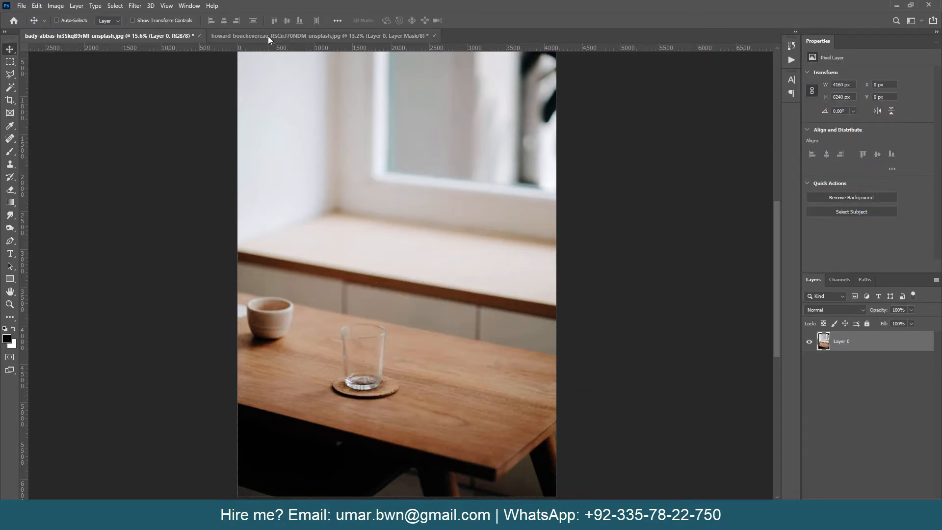
# Re-enable the layer mask in the laptop photo and copy the masked laptop onto the table in the room photo
pyautogui.click(268, 37)
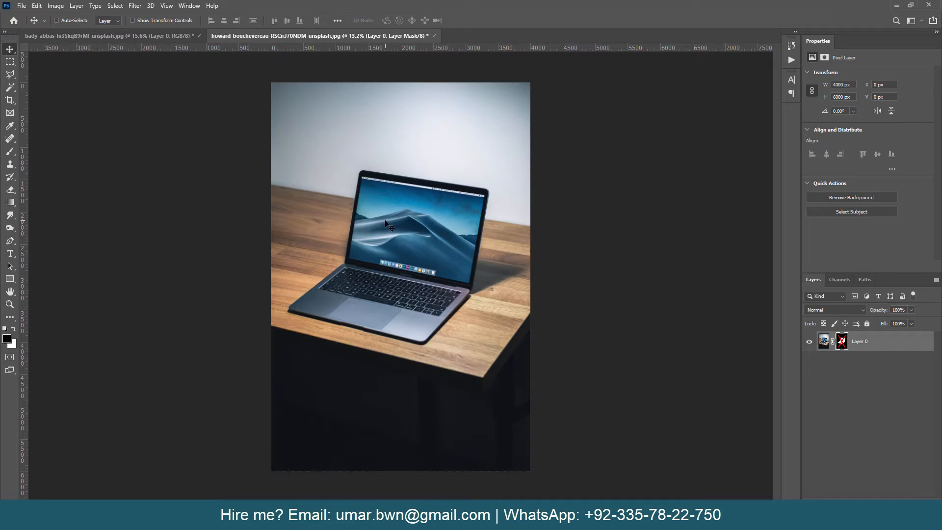
pyautogui.moveTo(386, 222); pyautogui.dragTo(773, 329)
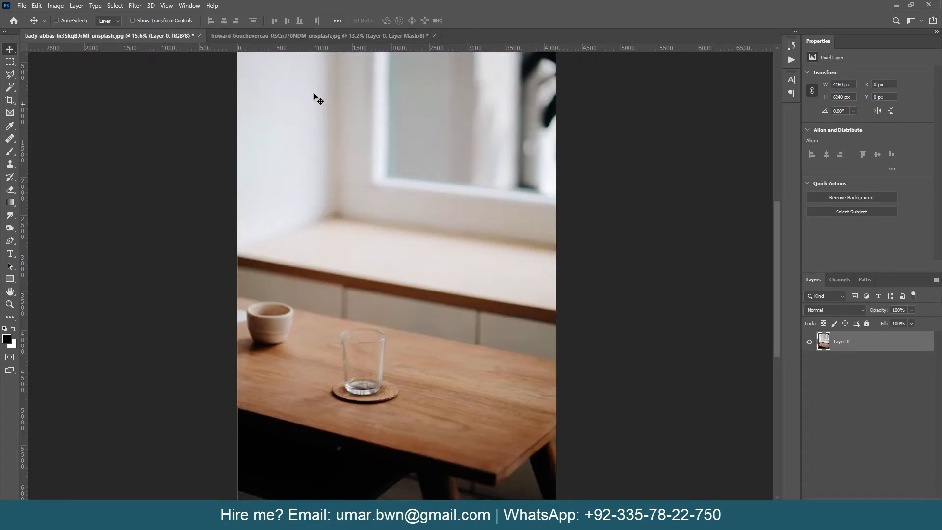
pyautogui.click(305, 37)
pyautogui.keyDown('shift'); pyautogui.click(843, 342); pyautogui.keyUp('shift')
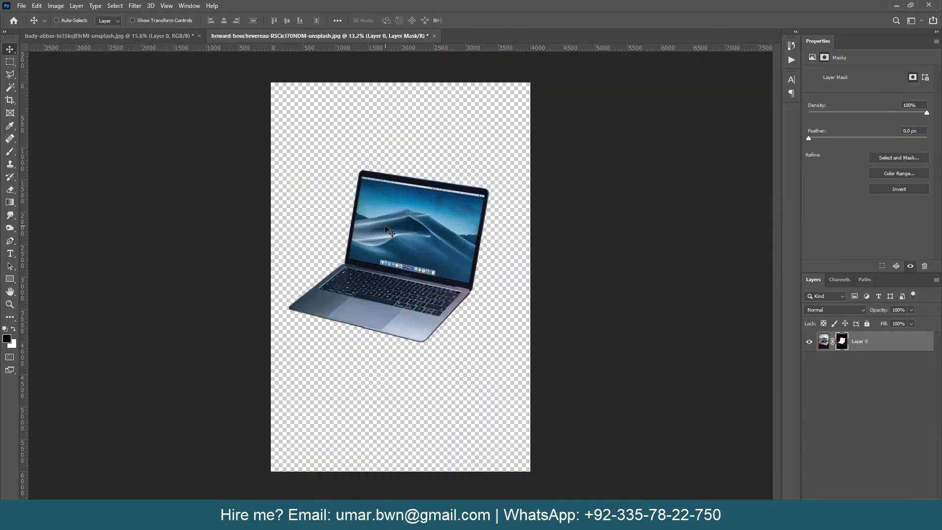
pyautogui.moveTo(391, 233); pyautogui.dragTo(426, 336)
# Duplicate the laptop layer and delete the layer mask from the duplicate
pyautogui.hotkey('ctrl', 'j')
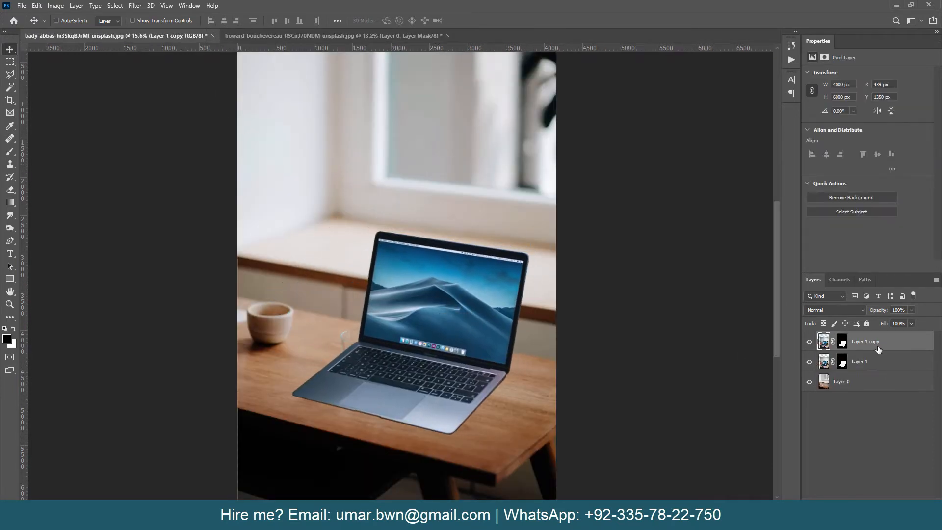
pyautogui.rightClick(843, 342)
pyautogui.click(857, 360)
# Compare the Red, Green and Blue channels and duplicate the Red channel
pyautogui.click(836, 280)
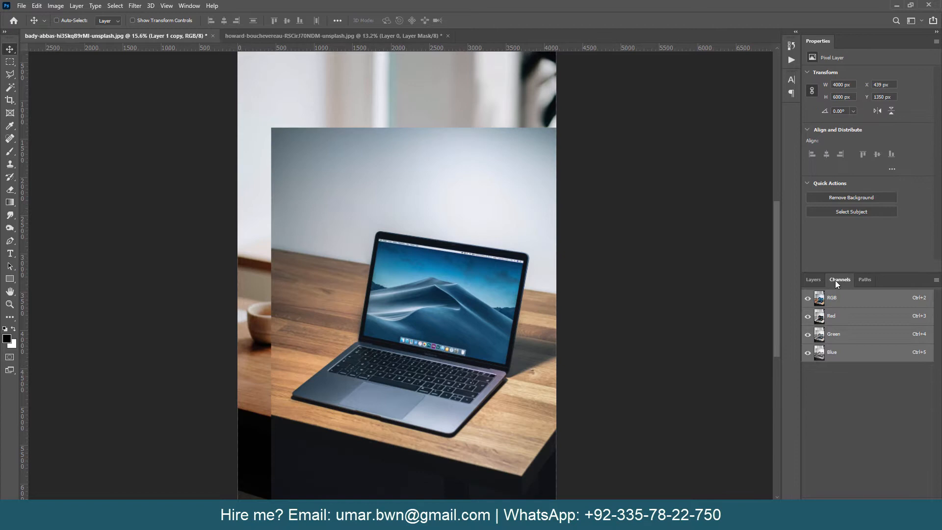
pyautogui.click(845, 317)
pyautogui.click(846, 339)
pyautogui.click(847, 320)
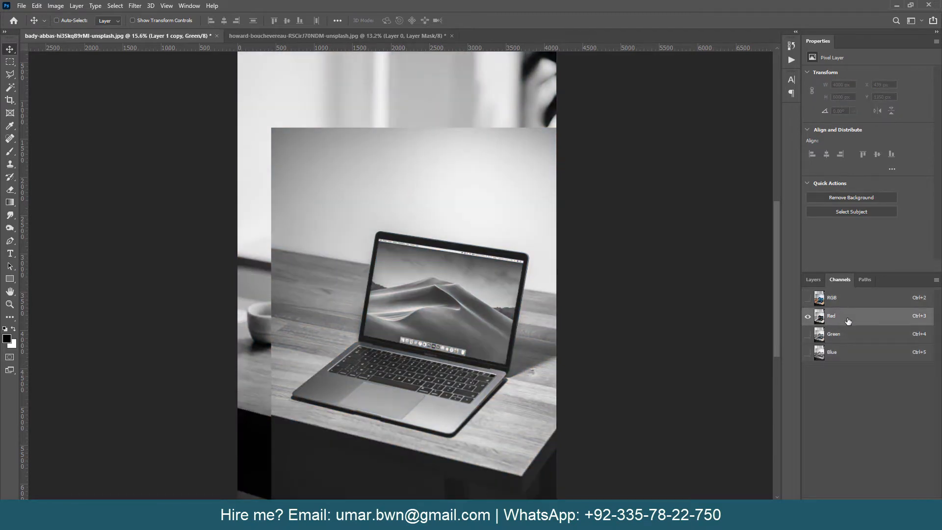
pyautogui.click(843, 351)
pyautogui.click(843, 335)
pyautogui.click(842, 323)
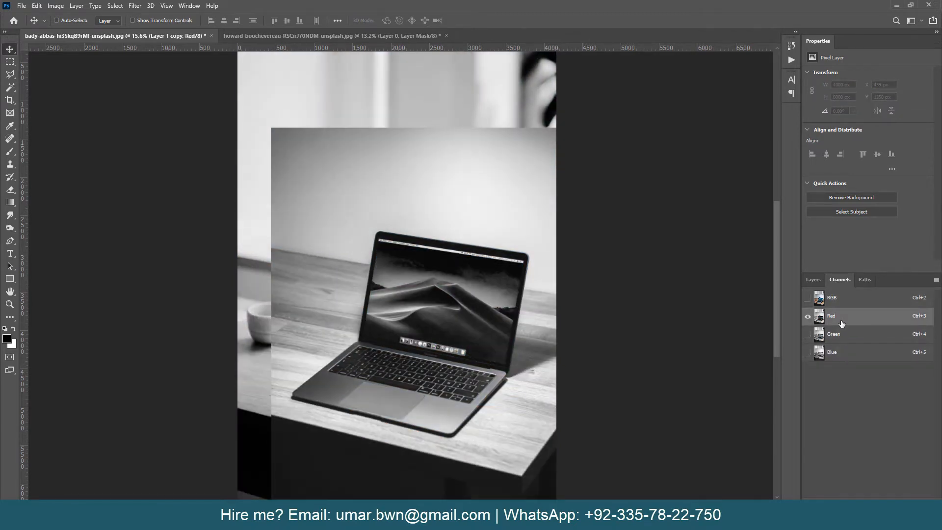
pyautogui.rightClick(839, 321)
pyautogui.click(856, 326)
pyautogui.press('Return')
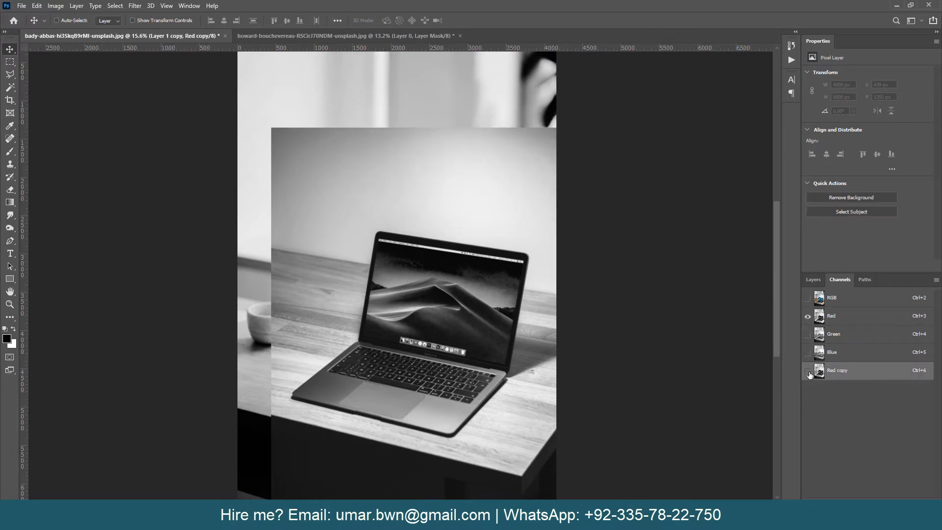
# Increase the contrast of only the Red copy channel with Levels, setting the black input to 8 and adjusting midtones and highlights
pyautogui.click(808, 372)
pyautogui.click(849, 377)
pyautogui.hotkey('ctrl', 'l')
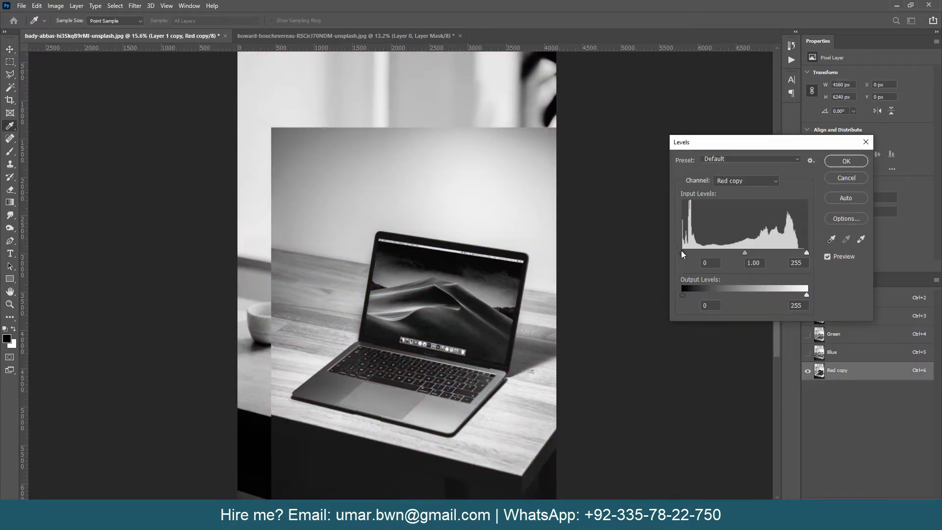
pyautogui.moveTo(682, 253); pyautogui.dragTo(686, 252)
pyautogui.moveTo(806, 252); pyautogui.dragTo(801, 253)
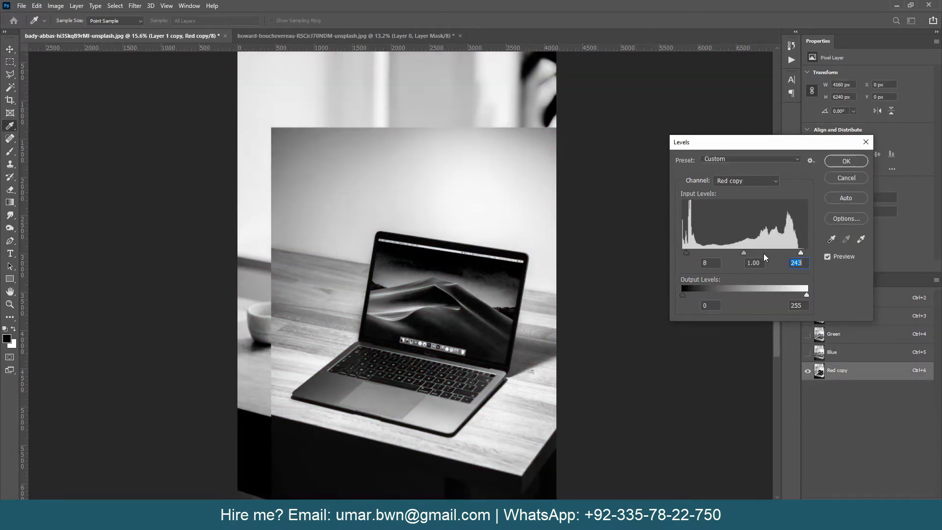
pyautogui.moveTo(744, 252); pyautogui.dragTo(793, 253)
pyautogui.click(846, 161)
# Load the Red copy channel as a selection and add a black Solid Color fill layer masked by it
pyautogui.keyDown('ctrl'); pyautogui.click(819, 370); pyautogui.keyUp('ctrl')
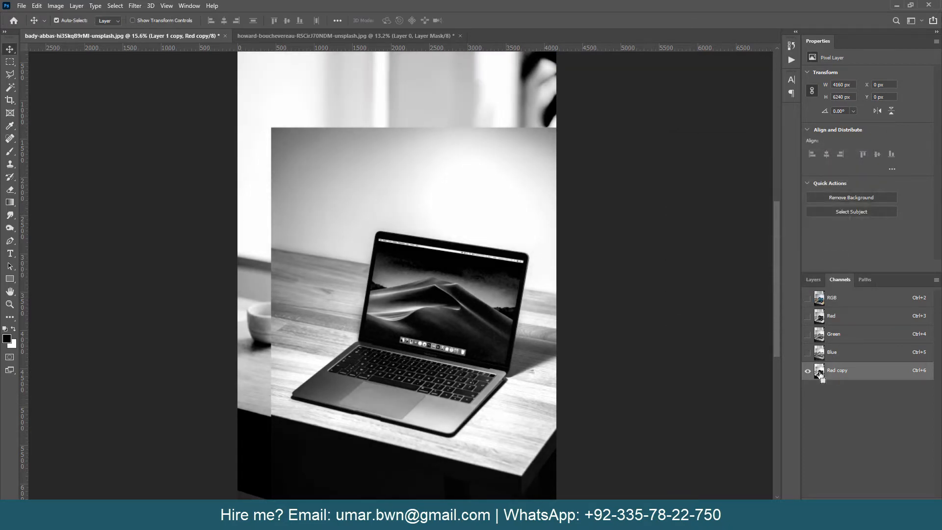
pyautogui.click(813, 279)
pyautogui.press('v')
pyautogui.click(885, 503)
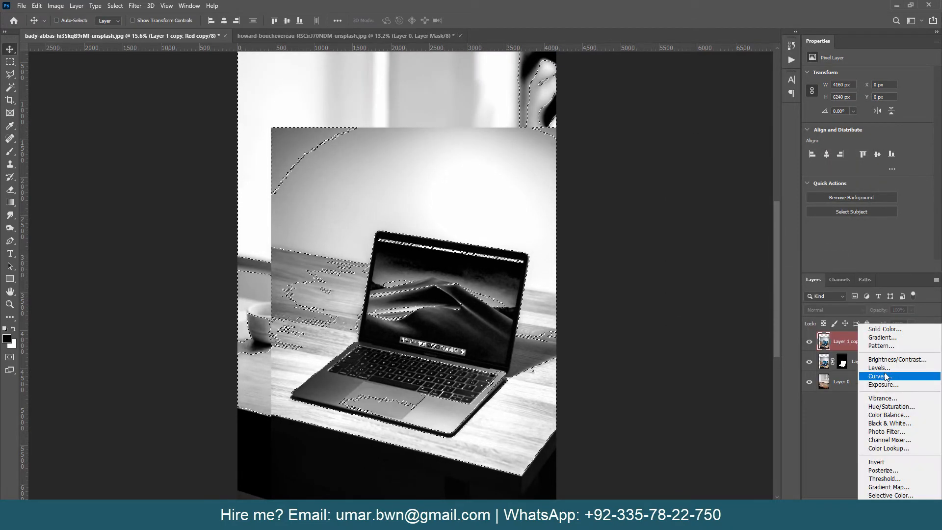
pyautogui.click(883, 329)
pyautogui.click(883, 139)
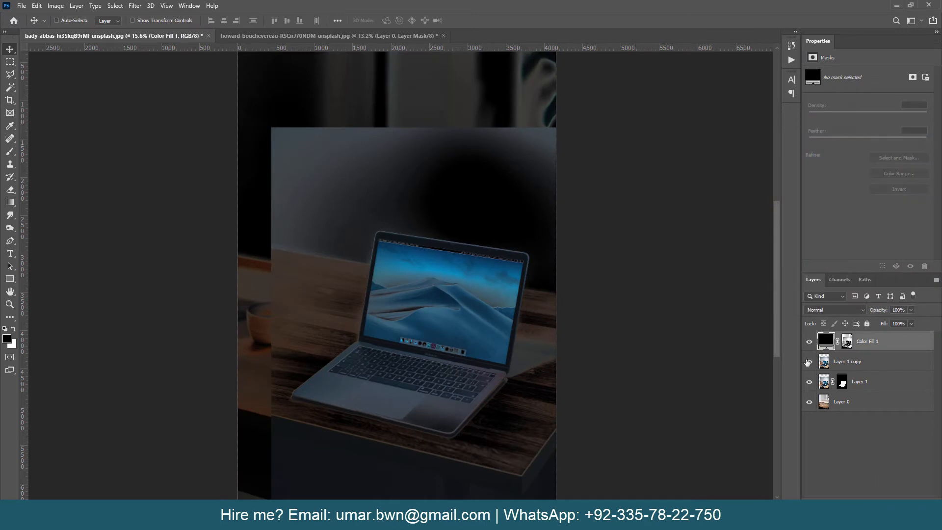
# Hide Layer 1 copy, move the black fill layer beneath the laptop layer, and invert the fill's mask
pyautogui.click(809, 361)
pyautogui.moveTo(871, 343); pyautogui.dragTo(844, 382)
pyautogui.hotkey('ctrl', 'i')
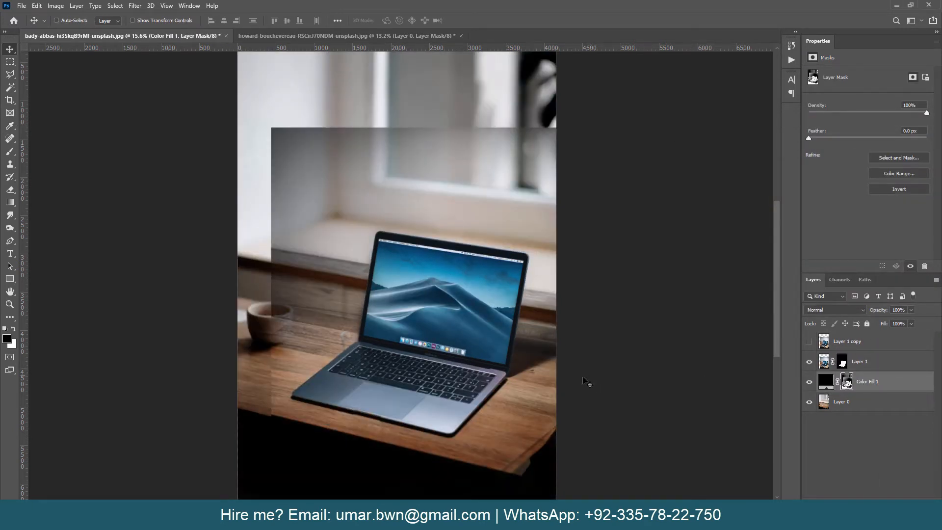
# Put the black fill layer in a group and add a layer mask to the group, inverted to black
pyautogui.click(868, 385)
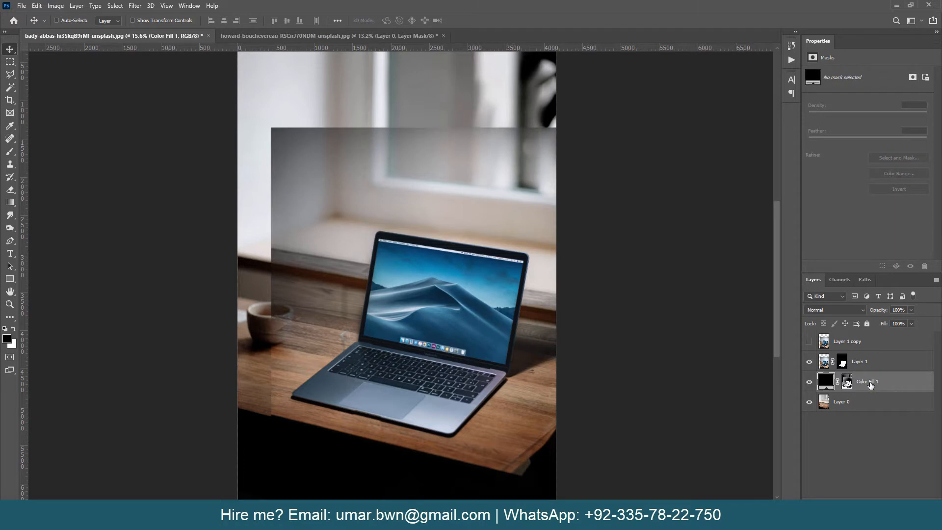
pyautogui.rightClick(871, 386)
pyautogui.click(903, 384)
pyautogui.hotkey('ctrl', 'g')
pyautogui.click(851, 501)
pyautogui.hotkey('ctrl', 'i')
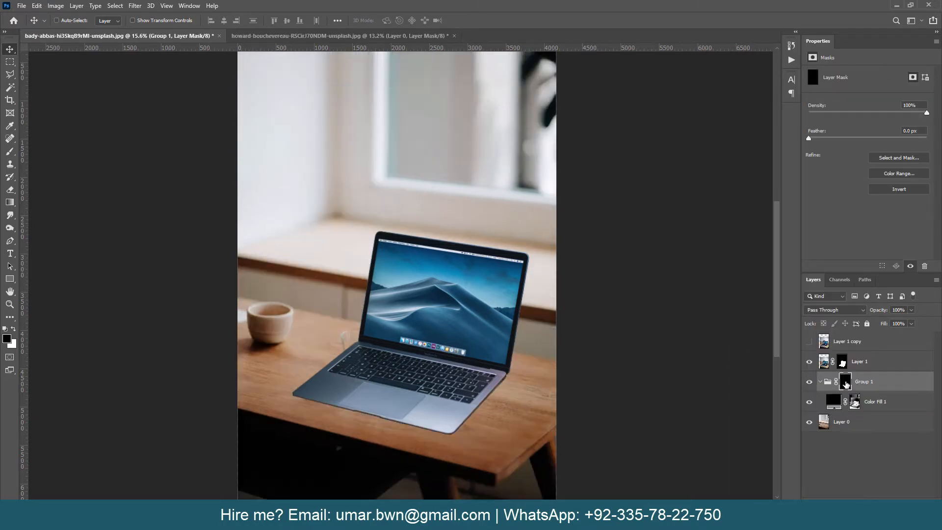
# Paint white at 100% brush opacity on the group's mask along the laptop's base and behind the screen to reveal its shadow
pyautogui.press('b')
pyautogui.scroll(2, 299, 395)
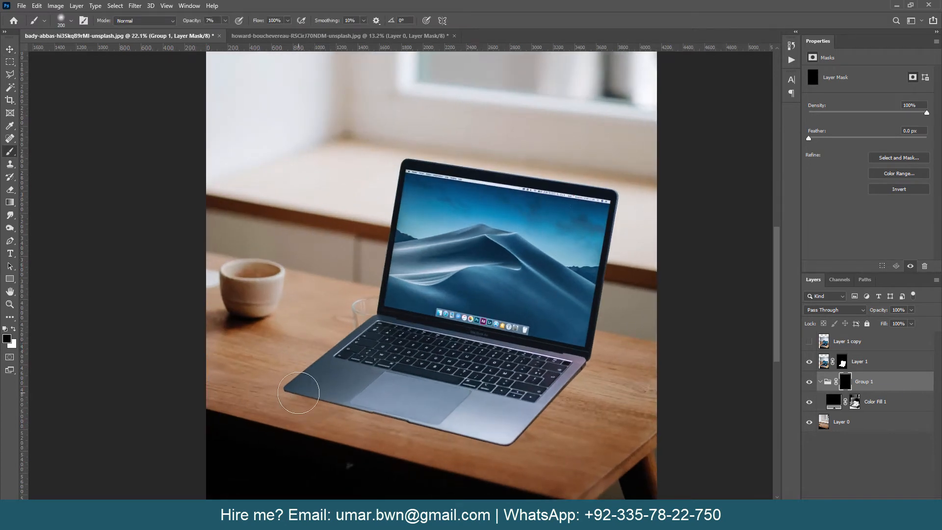
pyautogui.press('0')
pyautogui.press('x')
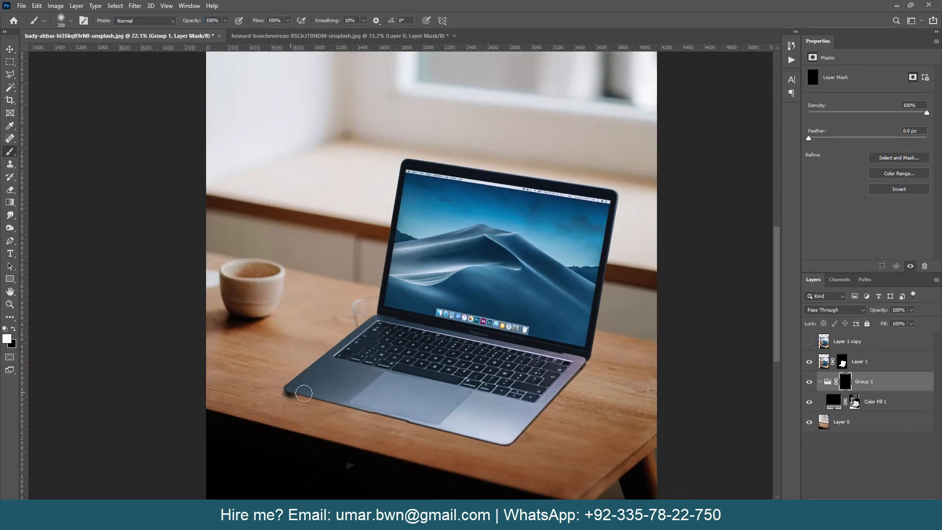
pyautogui.moveTo(304, 393)
pyautogui.mouseDown()
pyautogui.moveTo(520, 444)
pyautogui.moveTo(607, 361)
pyautogui.moveTo(590, 338)
pyautogui.moveTo(656, 332)
pyautogui.moveTo(603, 317)
pyautogui.moveTo(585, 298)
pyautogui.moveTo(656, 286)
pyautogui.moveTo(611, 338)
pyautogui.moveTo(666, 314)
pyautogui.mouseUp()
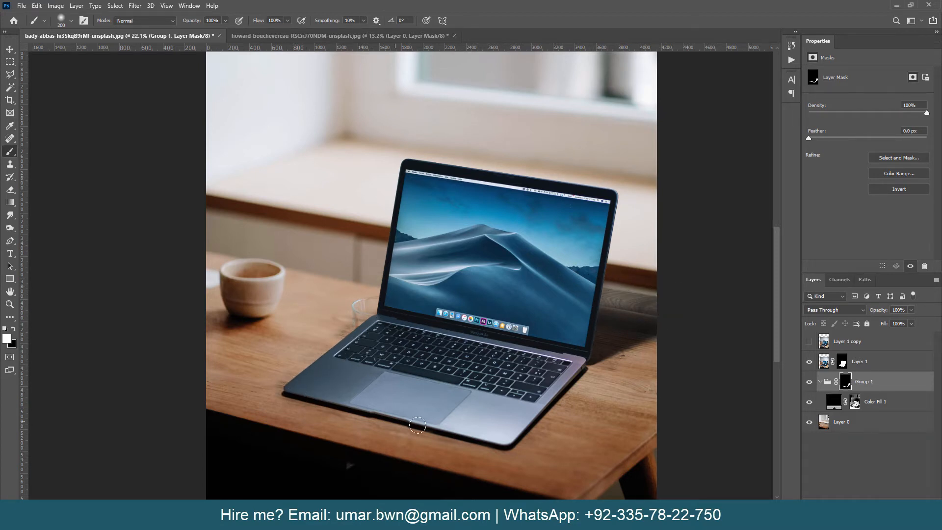
pyautogui.scroll(-2, 517, 437)
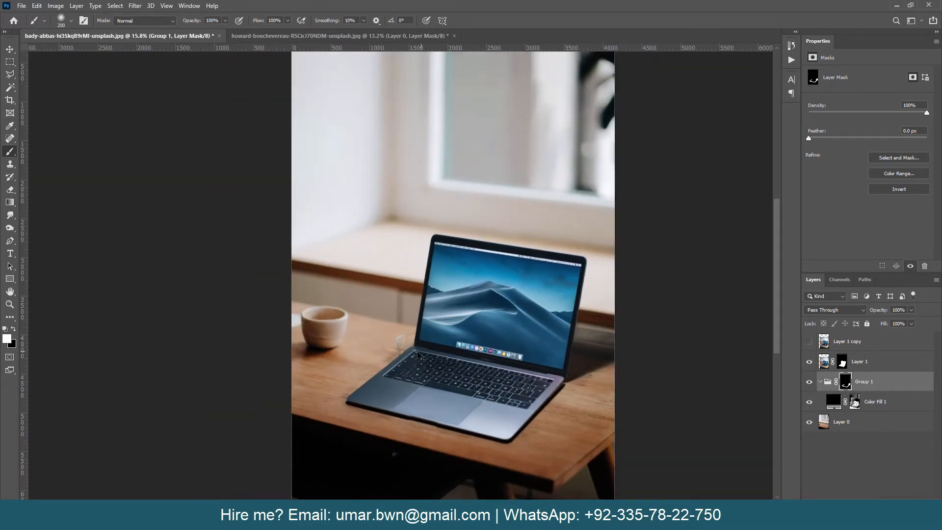
# Group the laptop layer together with its shadow group
pyautogui.scroll(3, 418, 354)
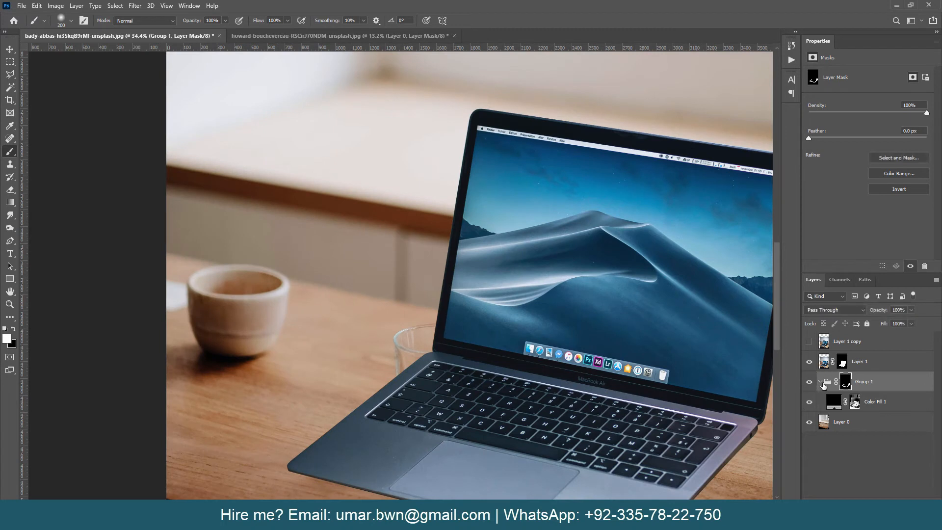
pyautogui.click(874, 386)
pyautogui.click(874, 402)
pyautogui.keyDown('shift'); pyautogui.click(860, 363); pyautogui.keyUp('shift')
pyautogui.hotkey('ctrl', 'g')
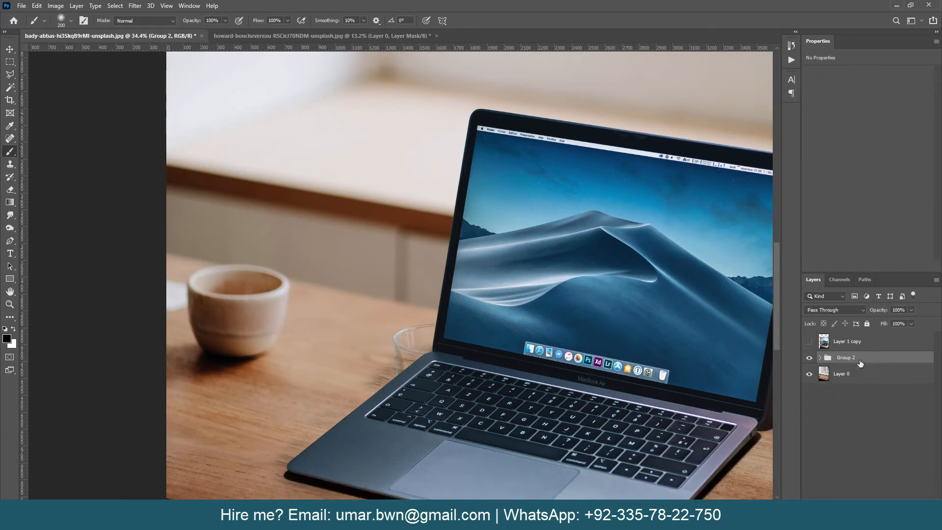
# Hide the laptop group and add an empty layer above the room photo
pyautogui.click(810, 359)
pyautogui.click(848, 379)
pyautogui.click(899, 504)
# Clone clean table wood over the left part of the glass and cork coaster with the Clone Stamp on the empty layer
pyautogui.press('s')
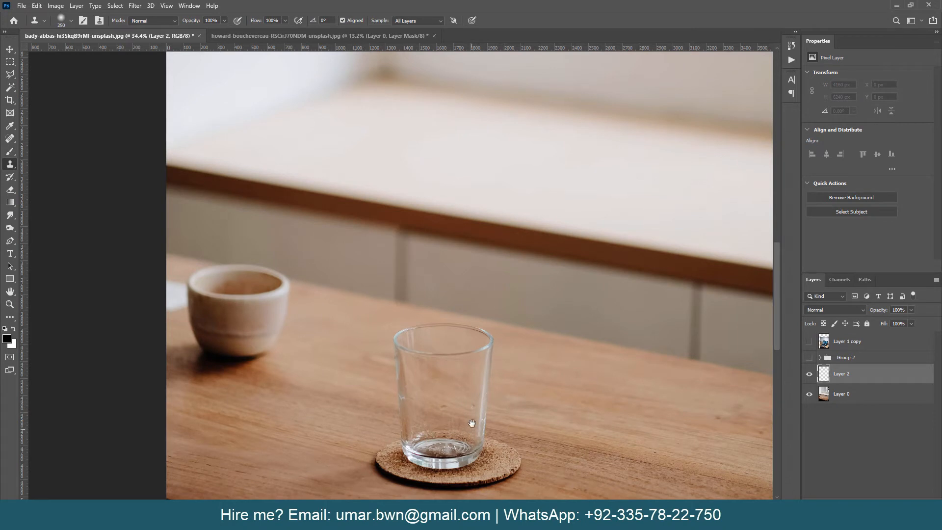
pyautogui.moveTo(472, 423); pyautogui.dragTo(471, 346)
pyautogui.keyDown('alt'); pyautogui.click(312, 371); pyautogui.keyUp('alt')
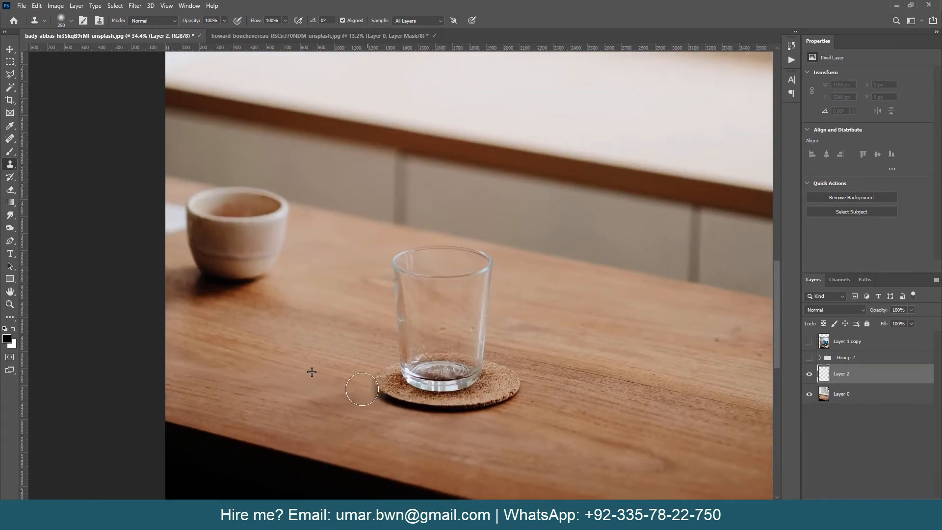
pyautogui.moveTo(355, 391)
pyautogui.mouseDown()
pyautogui.moveTo(312, 405)
pyautogui.moveTo(395, 367)
pyautogui.moveTo(407, 342)
pyautogui.mouseUp()
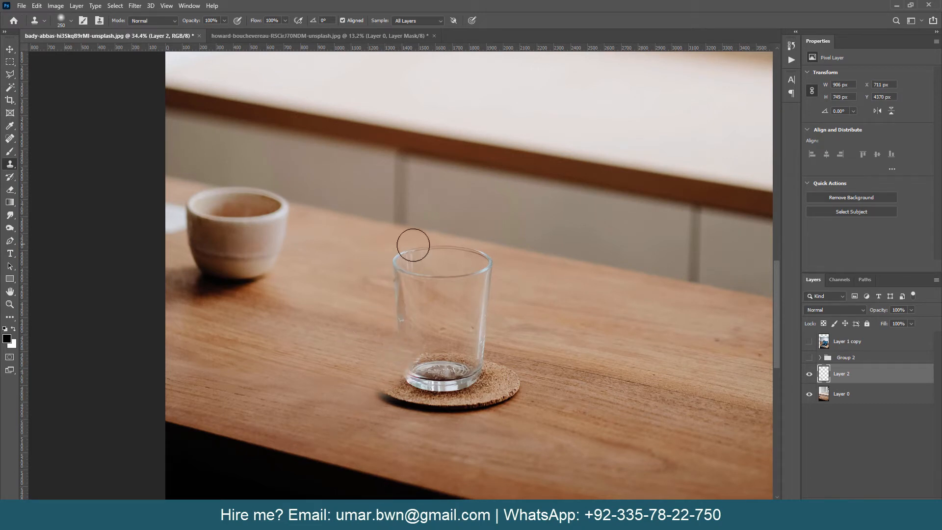
pyautogui.moveTo(413, 245)
pyautogui.mouseDown()
pyautogui.moveTo(391, 255)
pyautogui.moveTo(400, 258)
pyautogui.moveTo(394, 316)
pyautogui.moveTo(379, 290)
pyautogui.moveTo(389, 289)
pyautogui.moveTo(389, 329)
pyautogui.moveTo(405, 328)
pyautogui.moveTo(408, 348)
pyautogui.moveTo(385, 389)
pyautogui.moveTo(406, 380)
pyautogui.mouseUp()
pyautogui.keyDown('alt'); pyautogui.click(358, 268); pyautogui.keyUp('alt')
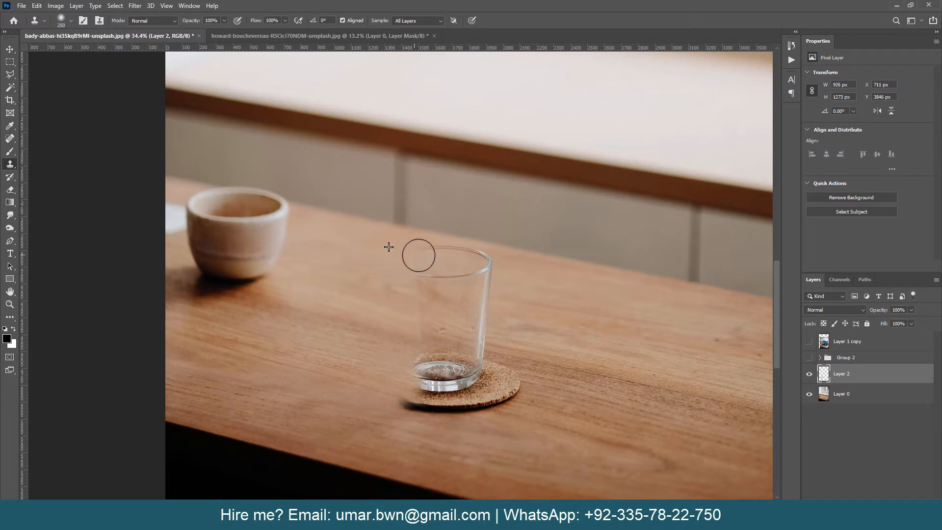
pyautogui.moveTo(419, 256)
pyautogui.mouseDown()
pyautogui.moveTo(418, 279)
pyautogui.moveTo(391, 286)
pyautogui.moveTo(436, 304)
pyautogui.moveTo(447, 359)
pyautogui.moveTo(411, 369)
pyautogui.moveTo(468, 381)
pyautogui.mouseUp()
pyautogui.keyDown('alt'); pyautogui.click(367, 280); pyautogui.keyUp('alt')
pyautogui.keyDown('alt'); pyautogui.click(370, 333); pyautogui.keyUp('alt')
pyautogui.hotkey('ctrl', 'z')
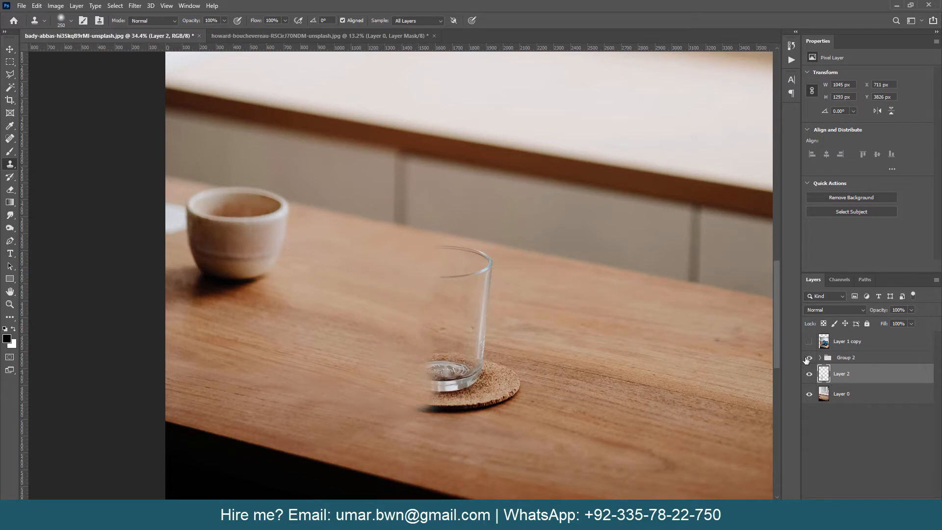
# Show the laptop group again and expand it, then toggle the laptop layer and its shadow group to compare the result
pyautogui.click(809, 357)
pyautogui.click(809, 358)
pyautogui.click(809, 357)
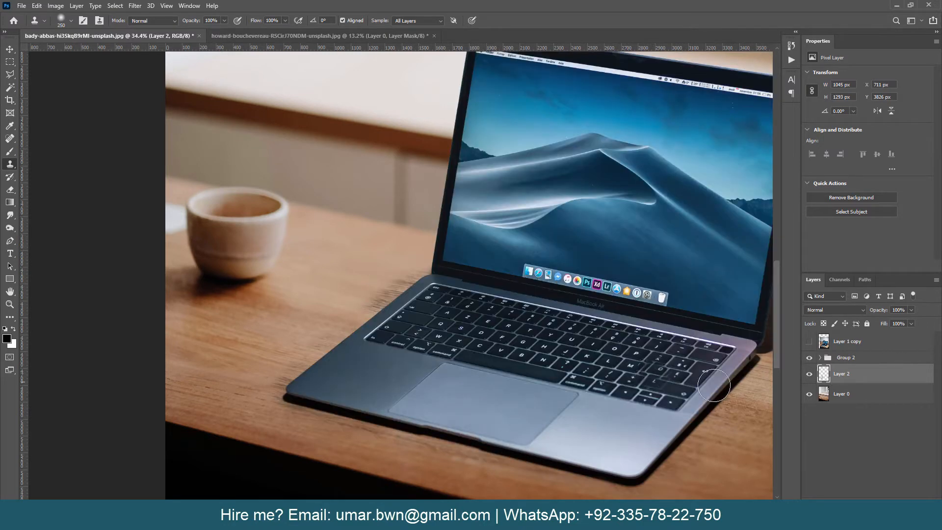
pyautogui.click(820, 358)
pyautogui.click(809, 374)
pyautogui.click(809, 374)
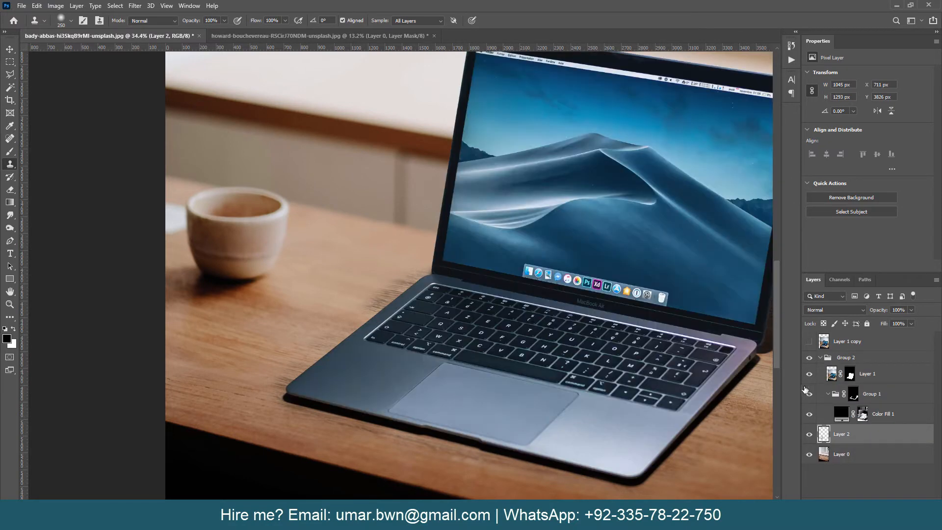
pyautogui.click(809, 394)
pyautogui.click(809, 394)
# Paint black at 32% brush opacity on the shadow group's mask to hide the stray grain along the laptop base's left edge
pyautogui.click(854, 397)
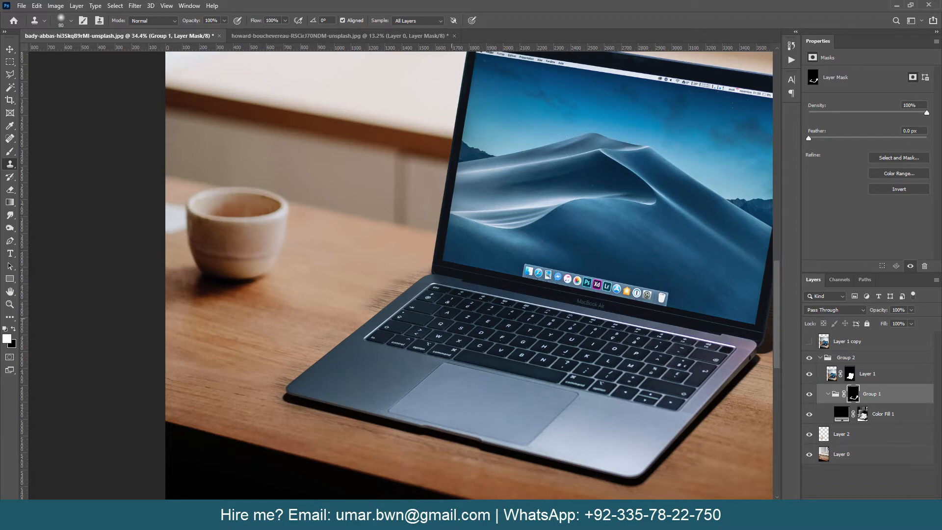
pyautogui.press('b')
pyautogui.press('x')
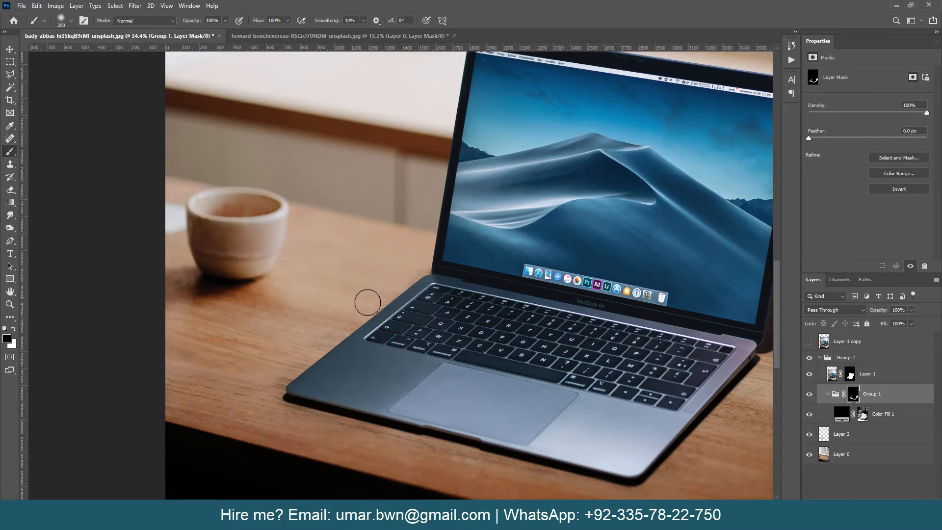
pyautogui.scroll(3, 384, 279)
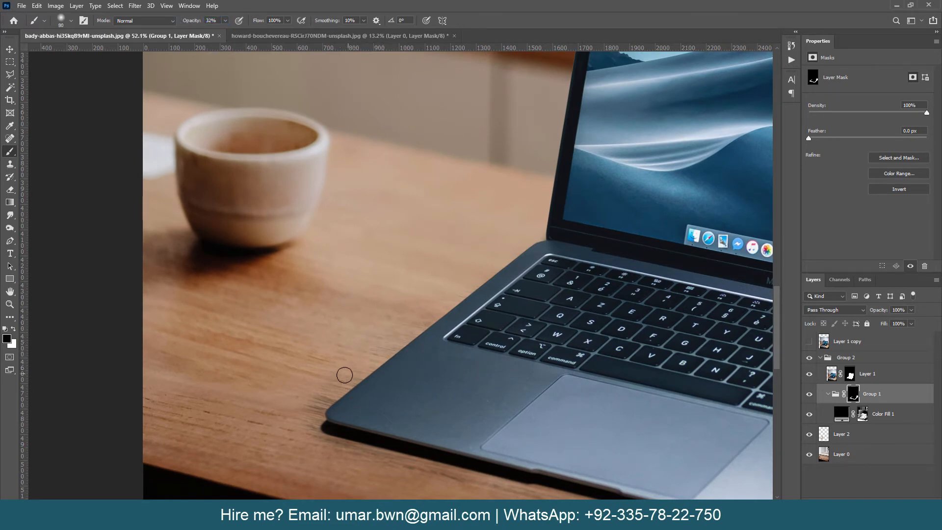
pyautogui.scroll(6, 321, 399)
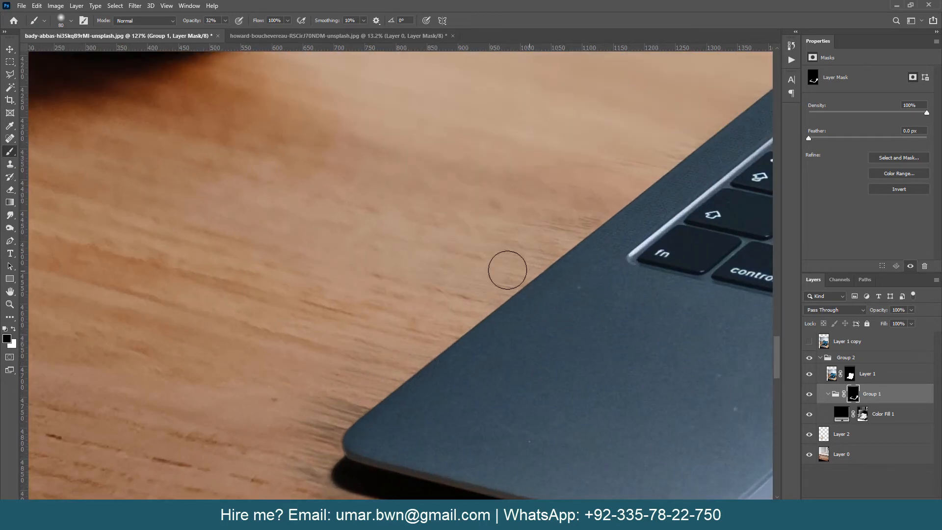
pyautogui.moveTo(650, 174); pyautogui.dragTo(463, 288)
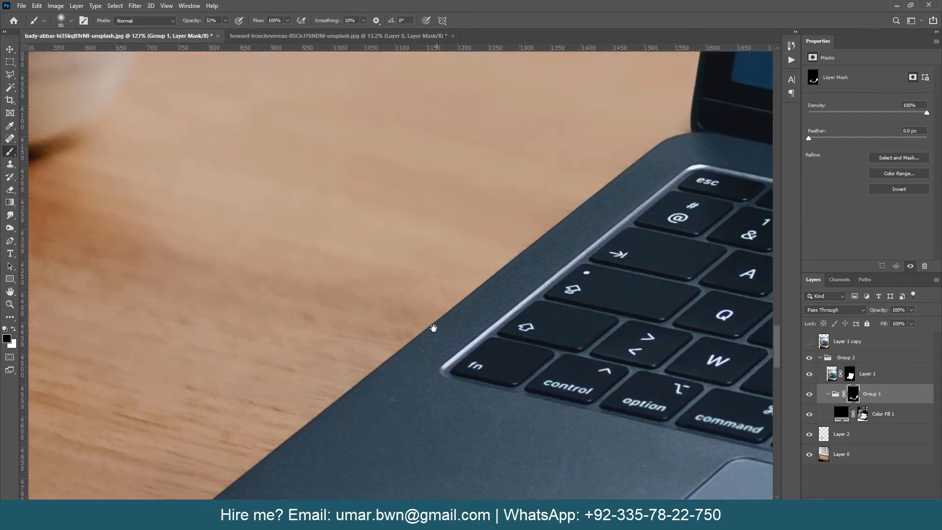
pyautogui.moveTo(435, 328); pyautogui.dragTo(502, 245)
pyautogui.moveTo(294, 375); pyautogui.dragTo(403, 274)
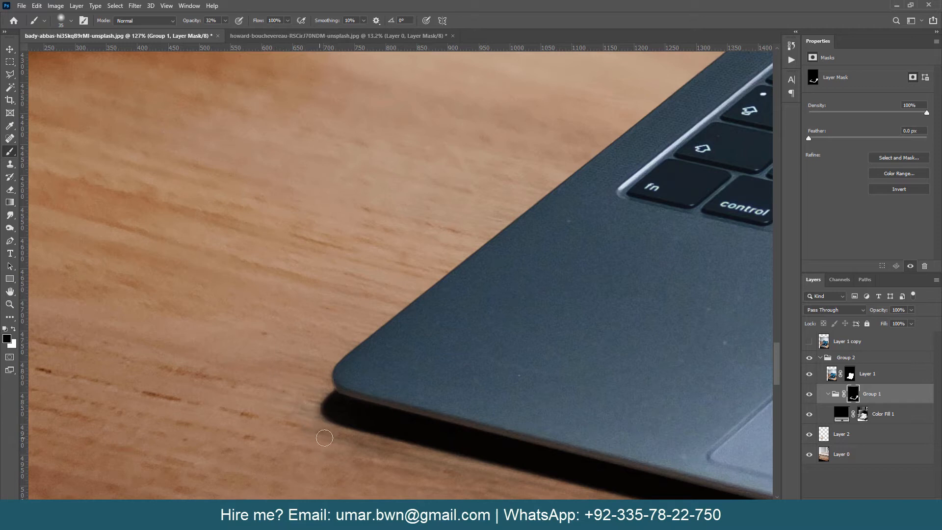
# Clean the shadow group's mask along the laptop's front edge at 32% brush opacity, hiding the stray grain below the contact shadow
pyautogui.moveTo(293, 440); pyautogui.dragTo(204, 281)
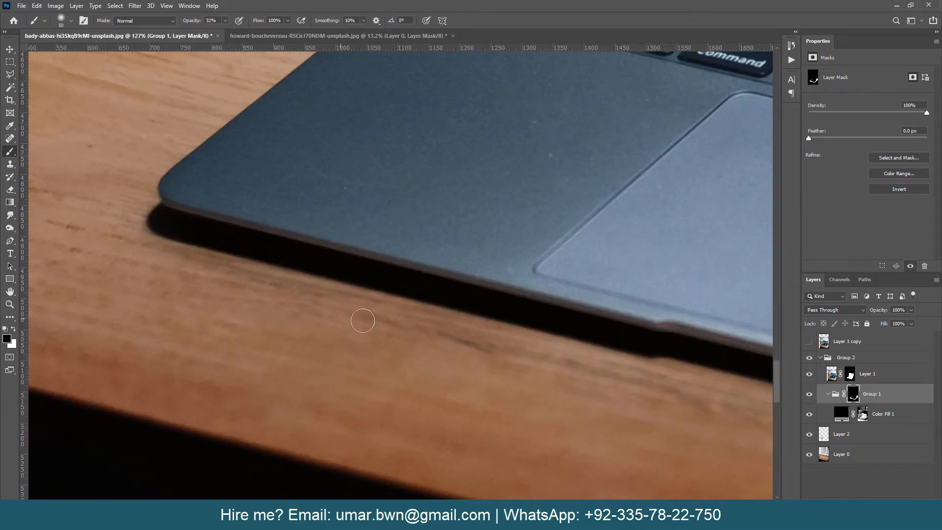
pyautogui.moveTo(543, 364); pyautogui.dragTo(326, 281)
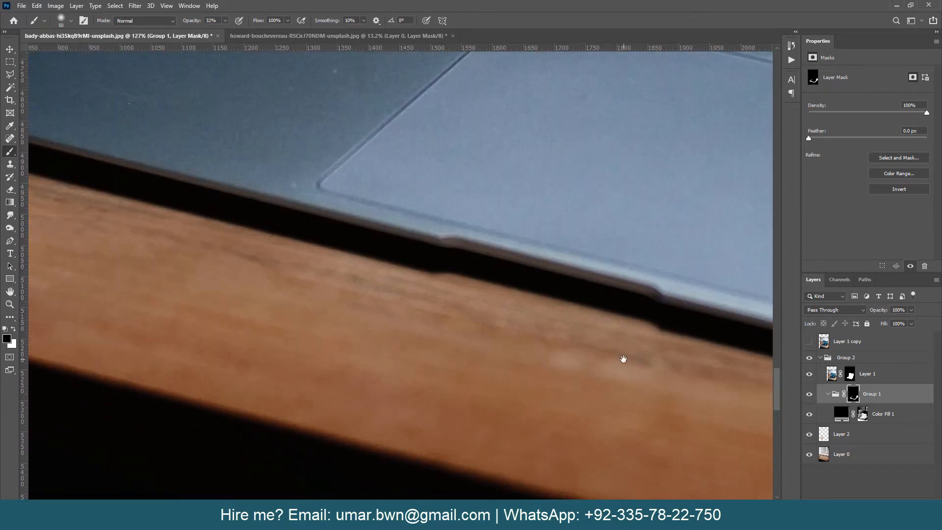
pyautogui.moveTo(624, 359); pyautogui.dragTo(409, 333)
pyautogui.moveTo(617, 326); pyautogui.dragTo(429, 312)
pyautogui.press('x')
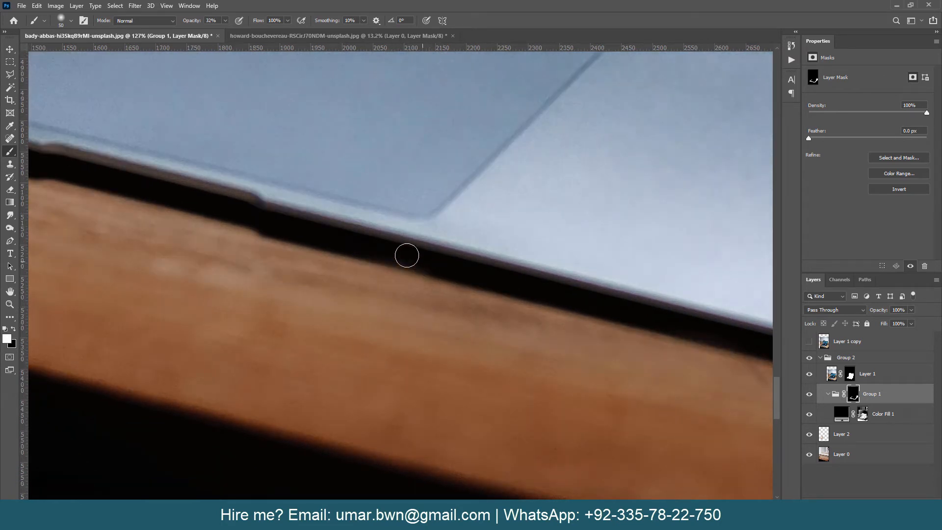
pyautogui.moveTo(562, 337); pyautogui.dragTo(347, 265)
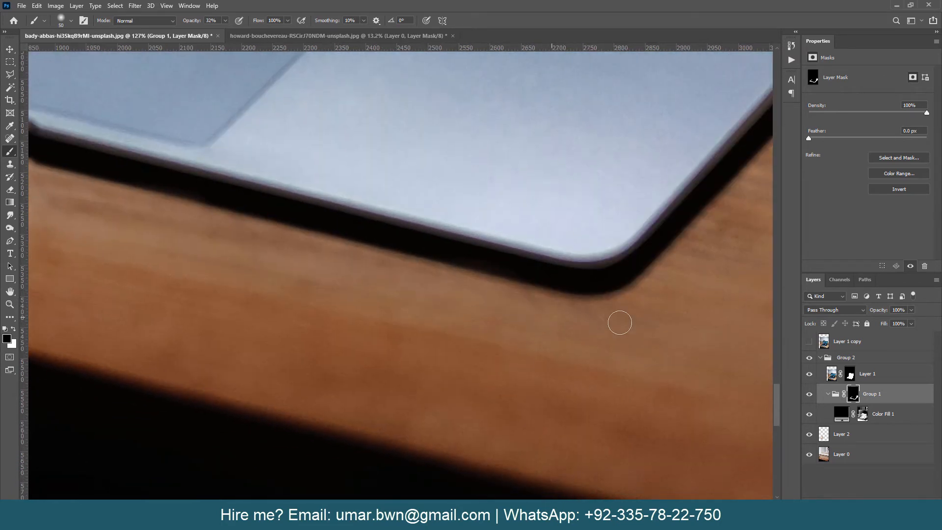
# Paint black on the shadow group's mask around the laptop's front right corner and up the right side of its base
pyautogui.moveTo(519, 303); pyautogui.dragTo(407, 328)
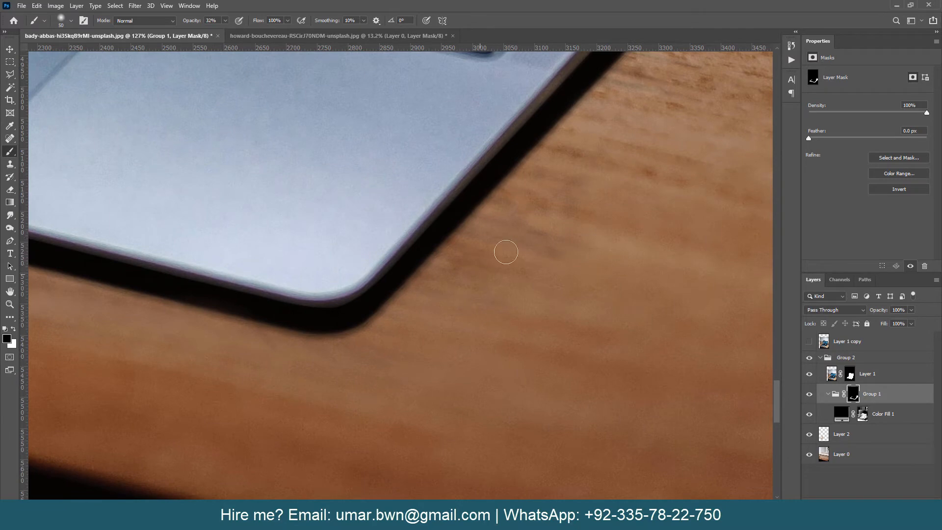
pyautogui.moveTo(523, 291); pyautogui.dragTo(394, 431)
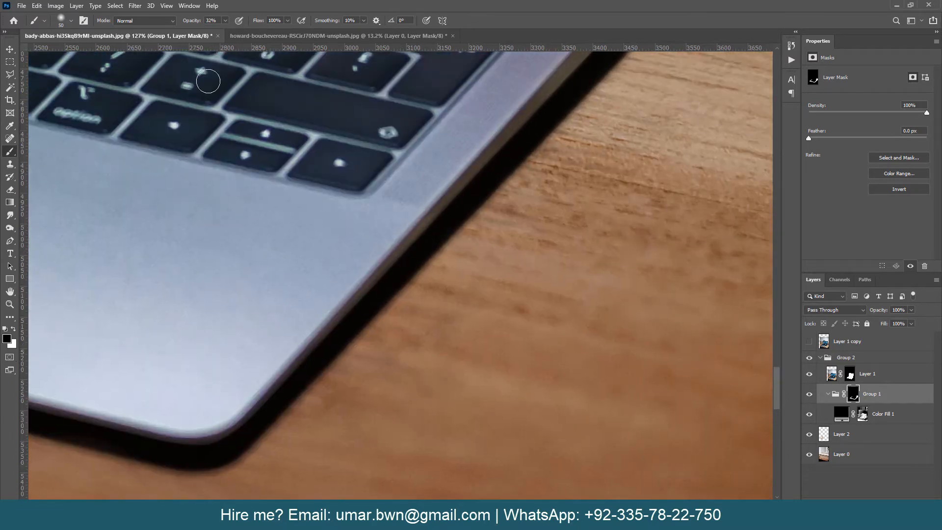
pyautogui.moveTo(492, 212); pyautogui.dragTo(442, 215)
pyautogui.moveTo(511, 215); pyautogui.dragTo(348, 234)
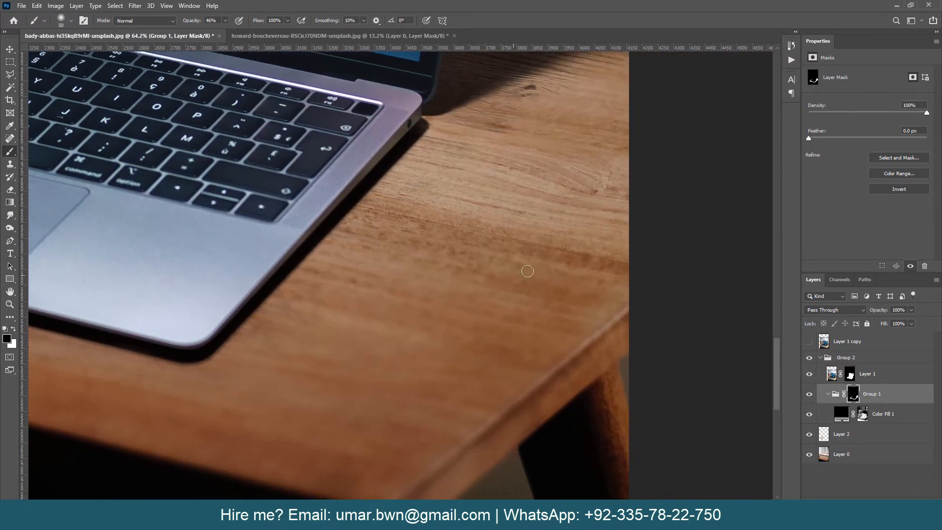
pyautogui.moveTo(432, 191); pyautogui.dragTo(422, 260)
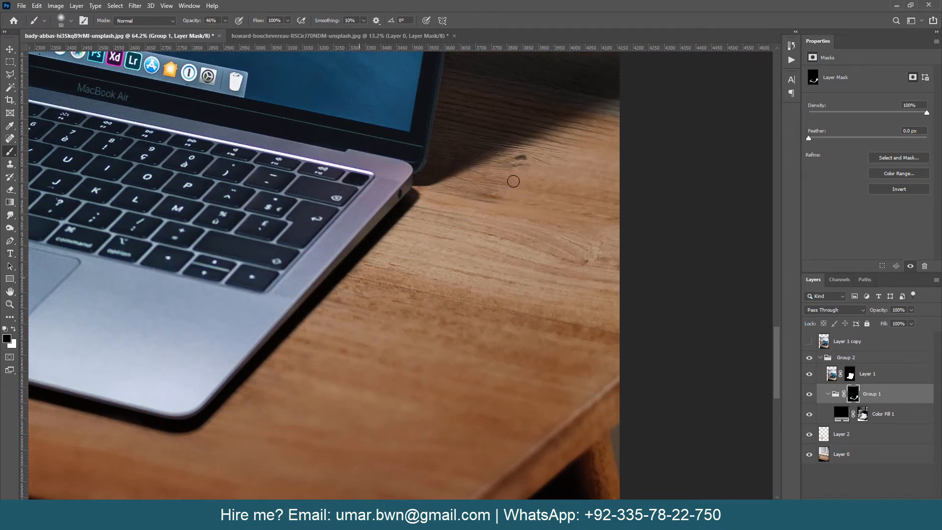
# Paint black at 46% brush opacity on the shadow group's mask to remove dark specks beneath the shadow cast behind the screen
pyautogui.scroll(6, 343, 300)
pyautogui.moveTo(471, 132); pyautogui.dragTo(318, 402)
pyautogui.scroll(-5, 480, 300)
pyautogui.moveTo(524, 290); pyautogui.dragTo(414, 350)
pyautogui.scroll(3, 540, 252)
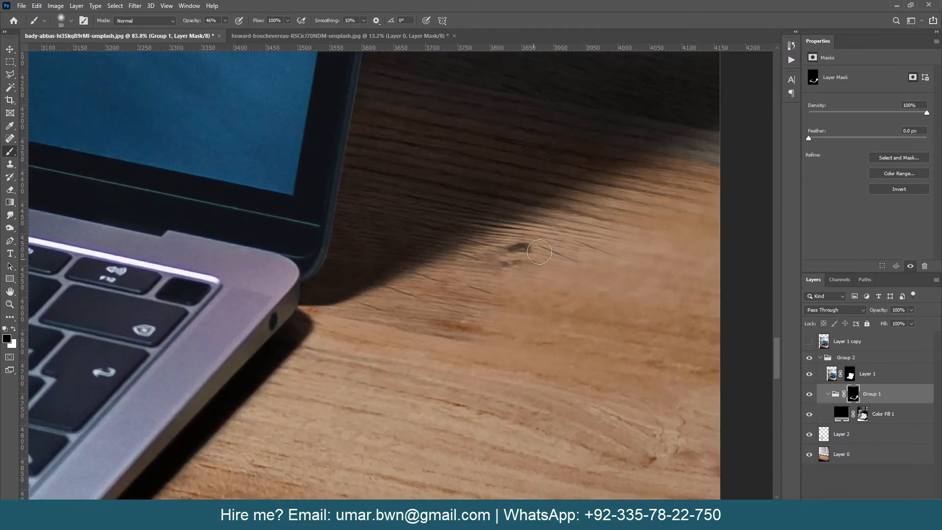
pyautogui.moveTo(539, 251); pyautogui.dragTo(527, 247)
pyautogui.moveTo(477, 281)
pyautogui.mouseDown()
pyautogui.moveTo(455, 338)
pyautogui.moveTo(442, 305)
pyautogui.moveTo(395, 313)
pyautogui.mouseUp()
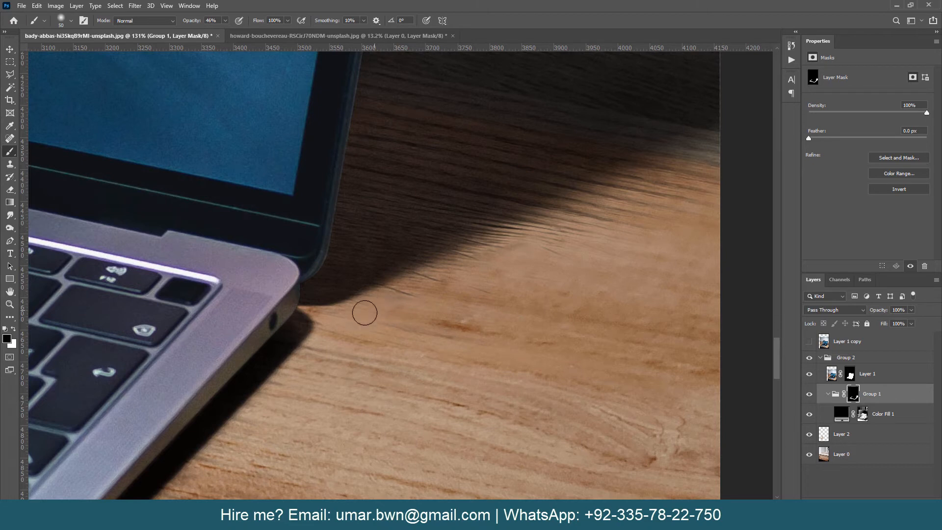
pyautogui.moveTo(538, 251); pyautogui.dragTo(448, 319)
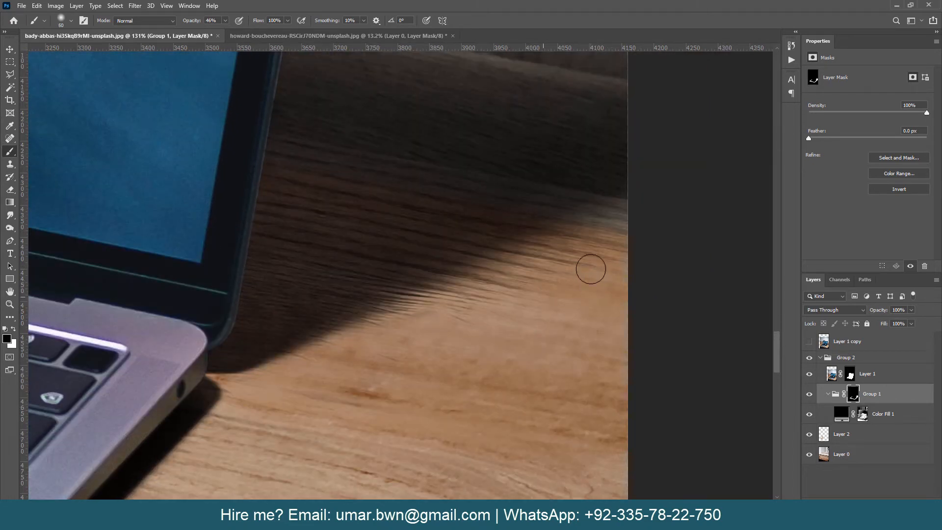
# Smudge the black fill layer's mask at 41% strength to smooth the jagged diagonal edge of the shadow behind the screen
pyautogui.click(10, 216)
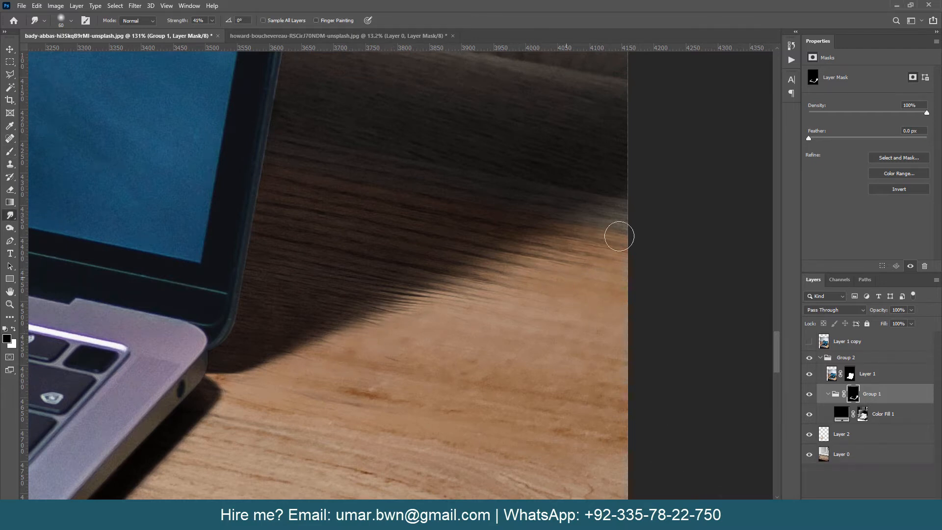
pyautogui.click(863, 414)
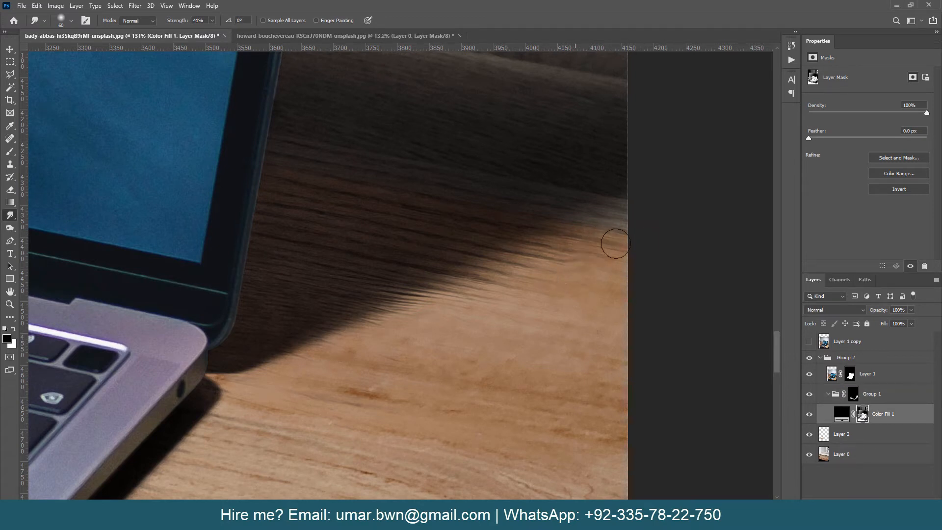
pyautogui.moveTo(550, 252); pyautogui.dragTo(523, 261)
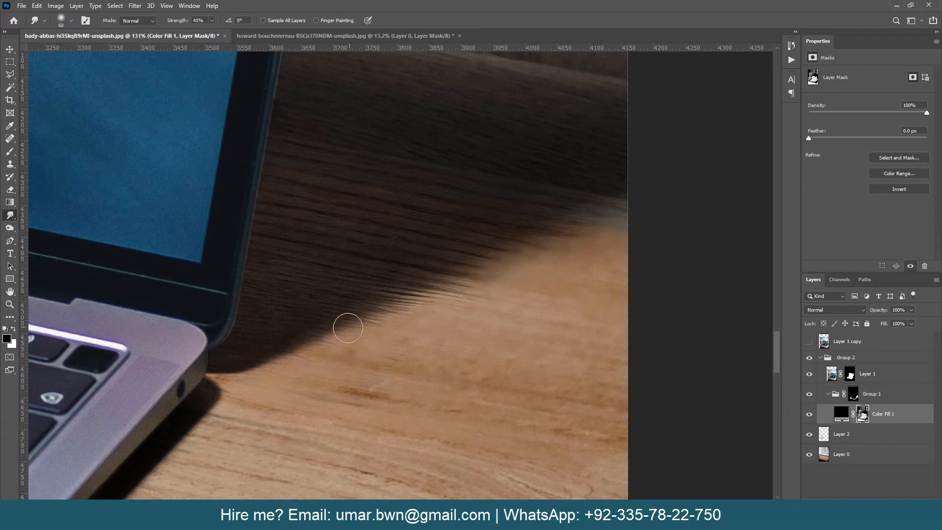
pyautogui.moveTo(305, 340)
pyautogui.mouseDown()
pyautogui.moveTo(446, 277)
pyautogui.moveTo(377, 331)
pyautogui.moveTo(481, 295)
pyautogui.moveTo(566, 224)
pyautogui.moveTo(534, 221)
pyautogui.mouseUp()
pyautogui.moveTo(507, 296); pyautogui.dragTo(486, 315)
pyautogui.moveTo(512, 253)
pyautogui.mouseDown()
pyautogui.moveTo(485, 294)
pyautogui.moveTo(501, 297)
pyautogui.mouseUp()
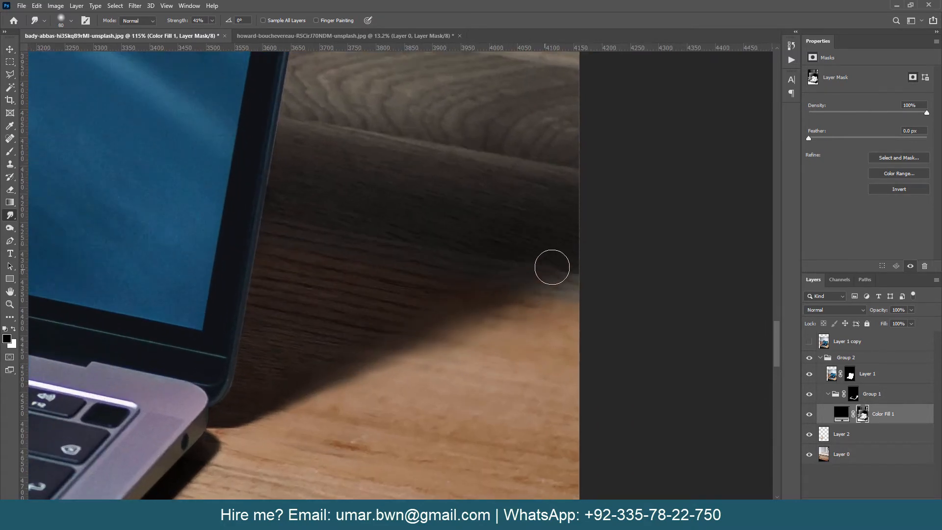
# Smudge the wood-grain texture out of the black fill layer's mask throughout the shadow area beside the laptop screen
pyautogui.moveTo(570, 281); pyautogui.dragTo(567, 304)
pyautogui.moveTo(423, 288); pyautogui.dragTo(305, 356)
pyautogui.moveTo(473, 196); pyautogui.dragTo(435, 297)
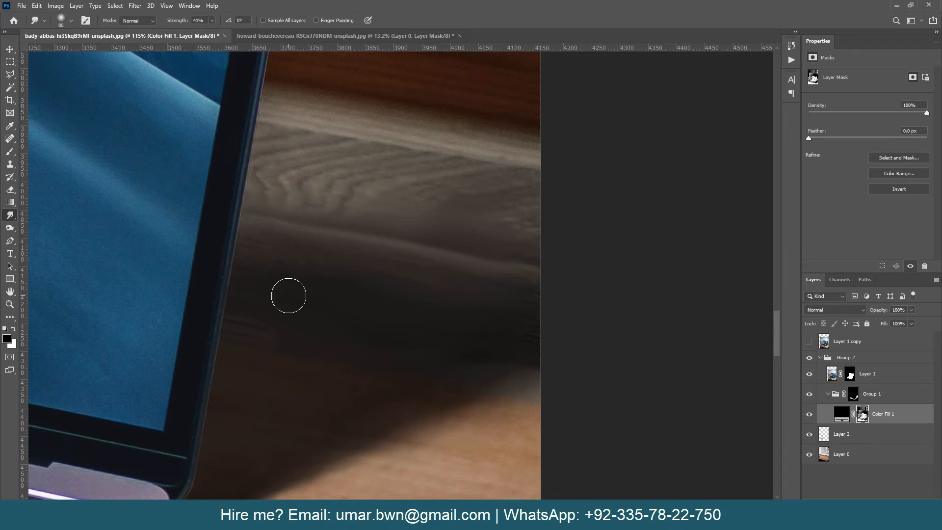
pyautogui.moveTo(355, 234)
pyautogui.mouseDown()
pyautogui.moveTo(325, 343)
pyautogui.moveTo(130, 220)
pyautogui.moveTo(354, 261)
pyautogui.moveTo(542, 279)
pyautogui.moveTo(454, 326)
pyautogui.moveTo(425, 313)
pyautogui.moveTo(330, 374)
pyautogui.moveTo(273, 370)
pyautogui.moveTo(239, 341)
pyautogui.moveTo(364, 321)
pyautogui.moveTo(176, 322)
pyautogui.moveTo(431, 337)
pyautogui.moveTo(491, 361)
pyautogui.mouseUp()
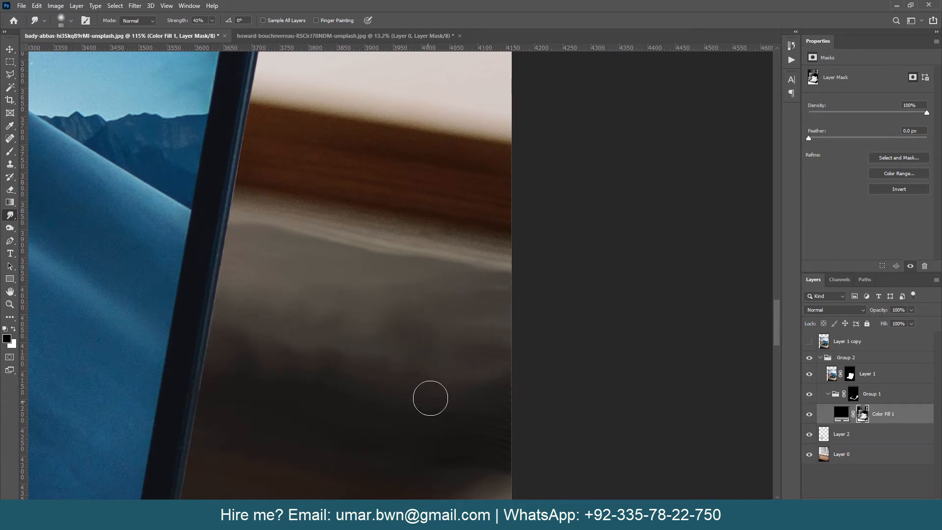
pyautogui.moveTo(430, 398)
pyautogui.mouseDown()
pyautogui.moveTo(322, 322)
pyautogui.moveTo(267, 351)
pyautogui.moveTo(426, 340)
pyautogui.moveTo(221, 296)
pyautogui.mouseUp()
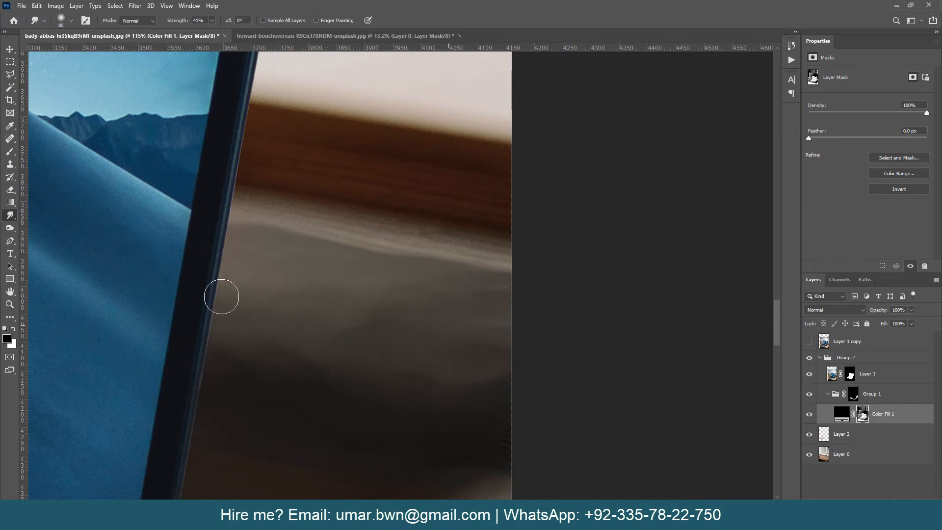
# Smudge away the light streaks in the fill layer's mask below the dark wooden ledge, toggling the fill's visibility to compare
pyautogui.scroll(-3, 165, 348)
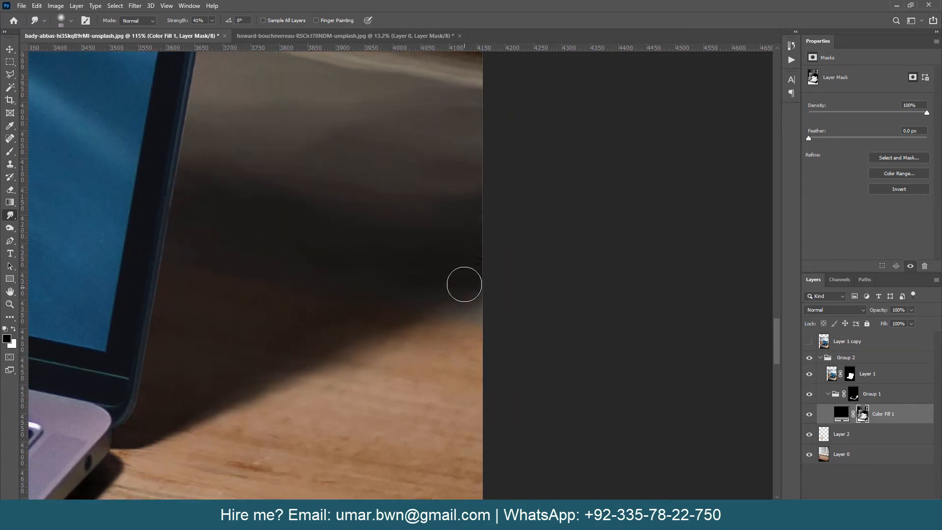
pyautogui.scroll(-2, 334, 264)
pyautogui.scroll(1, 324, 282)
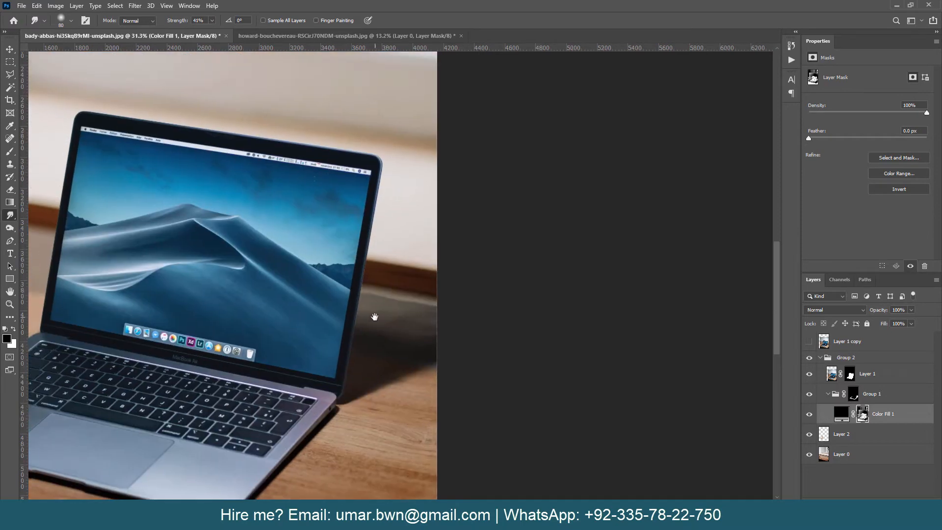
pyautogui.scroll(3, 375, 316)
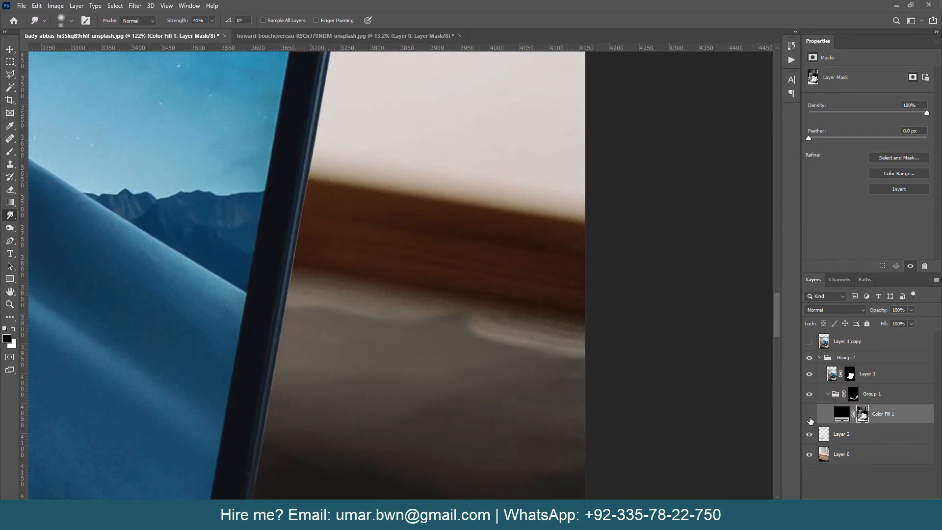
pyautogui.click(810, 417)
pyautogui.click(809, 416)
pyautogui.click(810, 417)
pyautogui.moveTo(505, 351)
pyautogui.mouseDown()
pyautogui.moveTo(485, 370)
pyautogui.moveTo(551, 361)
pyautogui.moveTo(598, 316)
pyautogui.moveTo(414, 372)
pyautogui.moveTo(366, 265)
pyautogui.moveTo(338, 318)
pyautogui.moveTo(355, 296)
pyautogui.mouseUp()
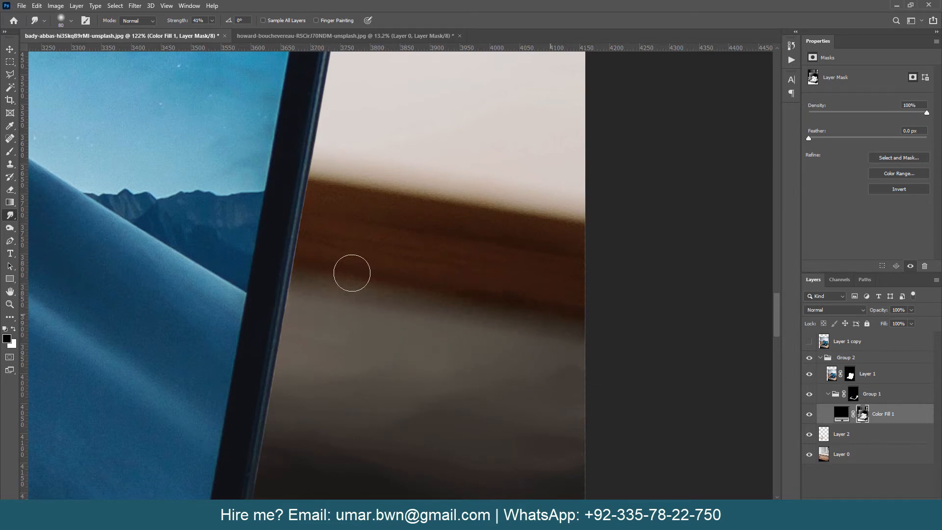
# Smudge the black fill layer's mask at 41% strength with a 150 px tip to even out the shadow below the wooden ledge
pyautogui.scroll(-5, 480, 282)
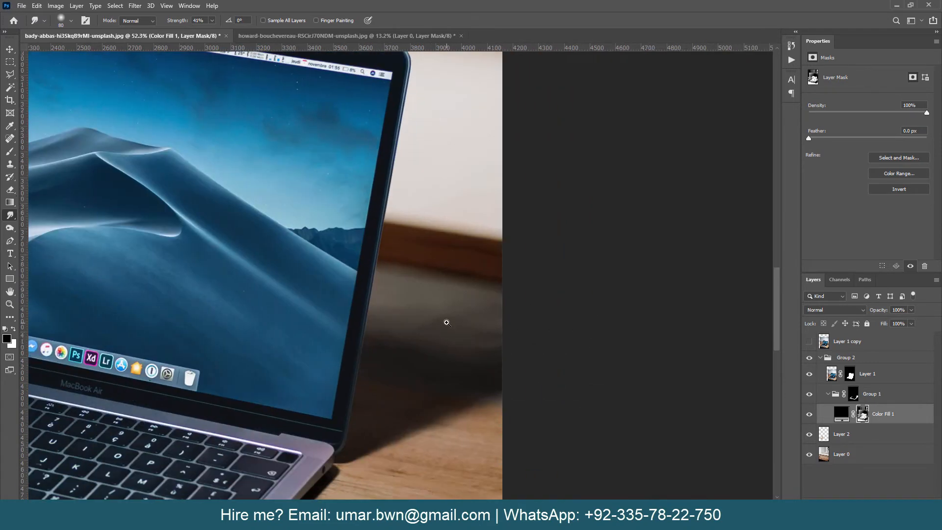
pyautogui.scroll(4, 447, 322)
pyautogui.press(']')
pyautogui.press(']')
pyautogui.press(']')
pyautogui.press(']')
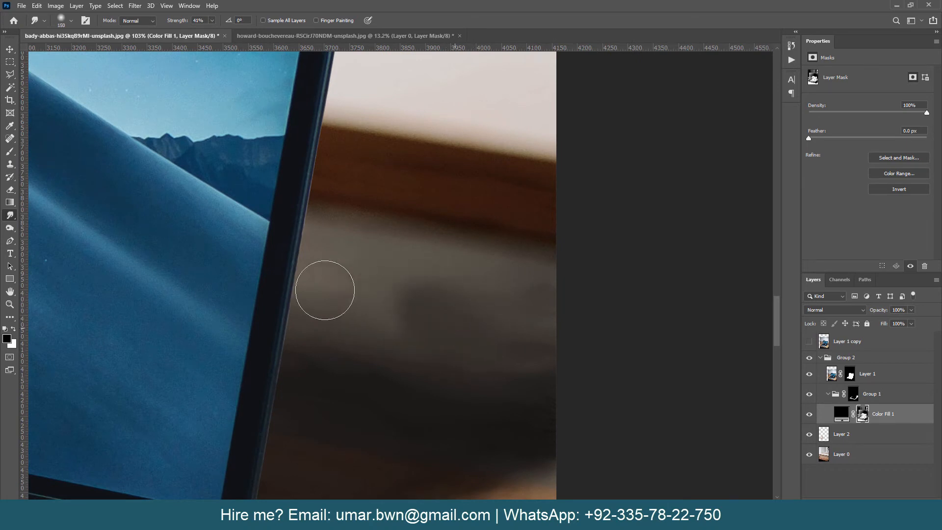
pyautogui.moveTo(325, 290)
pyautogui.mouseDown()
pyautogui.moveTo(301, 299)
pyautogui.moveTo(407, 322)
pyautogui.moveTo(363, 319)
pyautogui.moveTo(412, 372)
pyautogui.mouseUp()
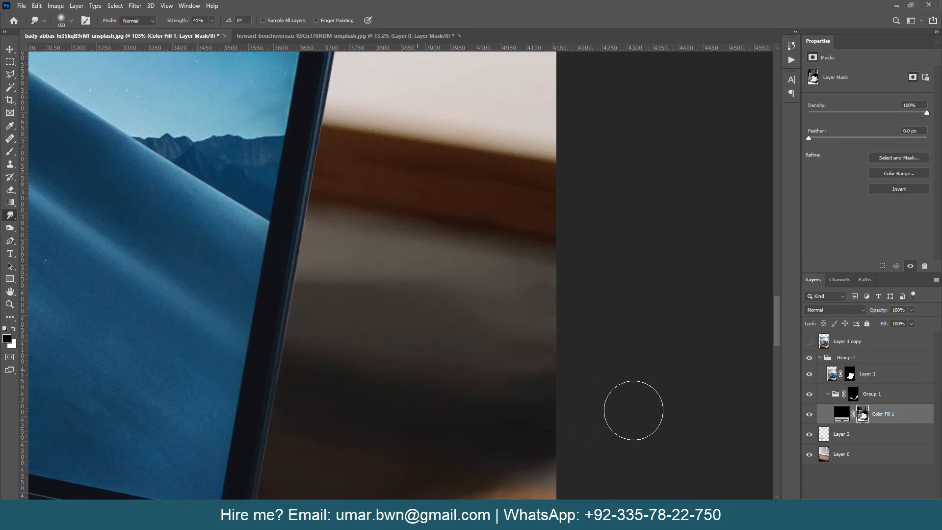
pyautogui.moveTo(457, 313)
pyautogui.mouseDown()
pyautogui.moveTo(213, 255)
pyautogui.moveTo(202, 238)
pyautogui.mouseUp()
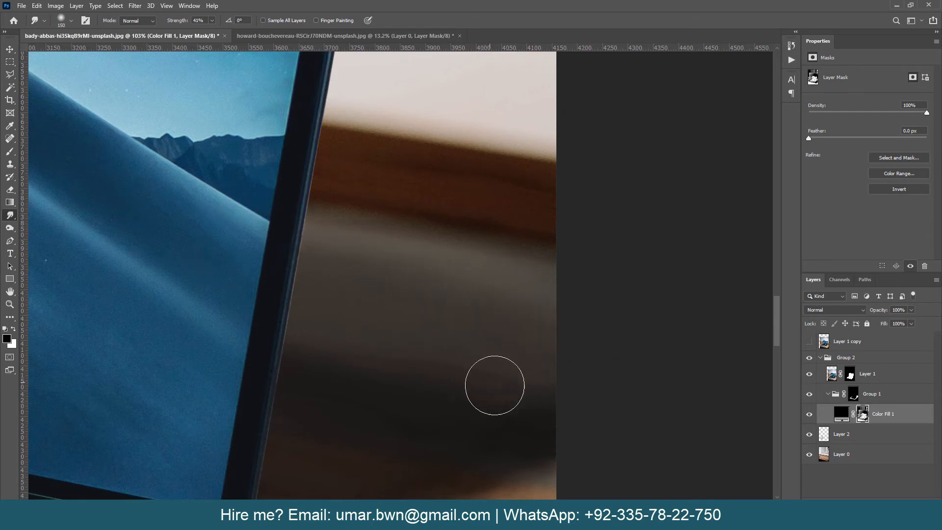
pyautogui.moveTo(503, 395); pyautogui.dragTo(559, 276)
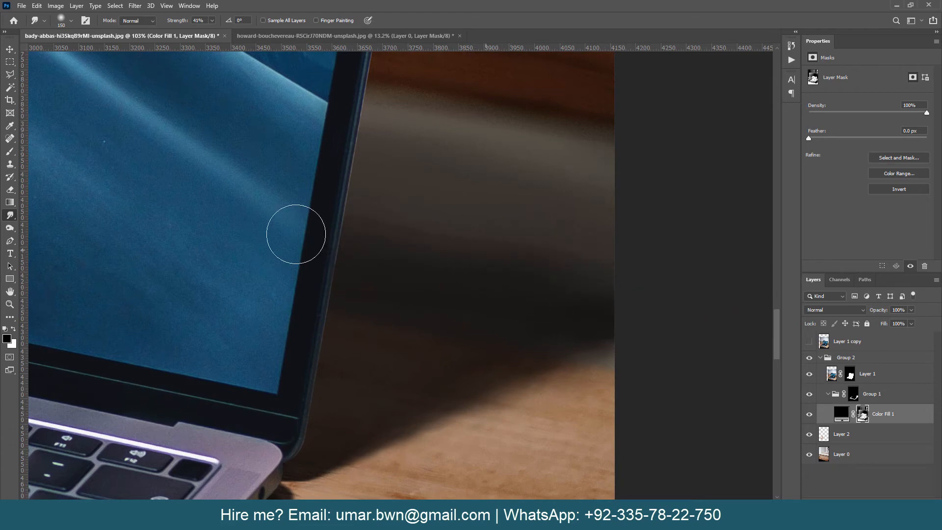
pyautogui.moveTo(439, 274); pyautogui.dragTo(366, 269)
pyautogui.moveTo(434, 258)
pyautogui.mouseDown()
pyautogui.moveTo(474, 315)
pyautogui.moveTo(414, 326)
pyautogui.mouseUp()
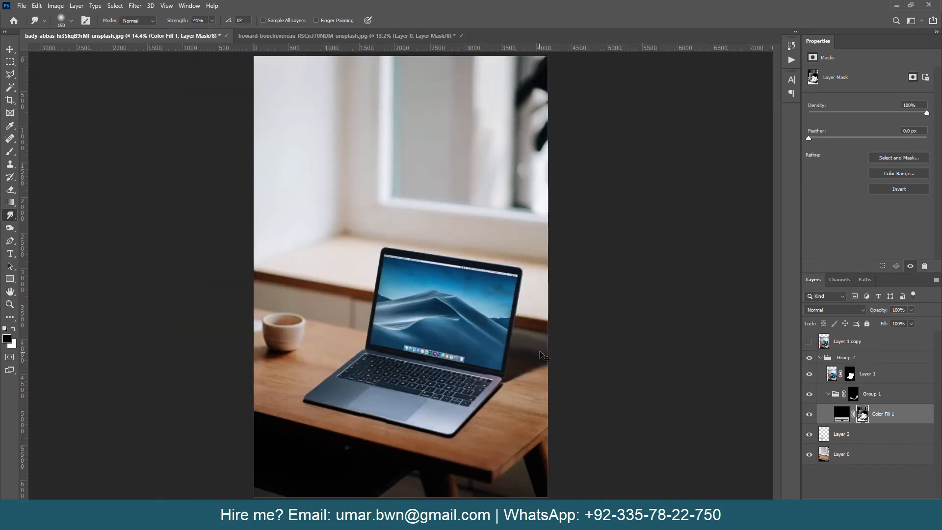
# Save the composite as a layered Photoshop file named main
pyautogui.moveTo(543, 355); pyautogui.dragTo(616, 358)
pyautogui.hotkey('ctrl', 'shift', 's')
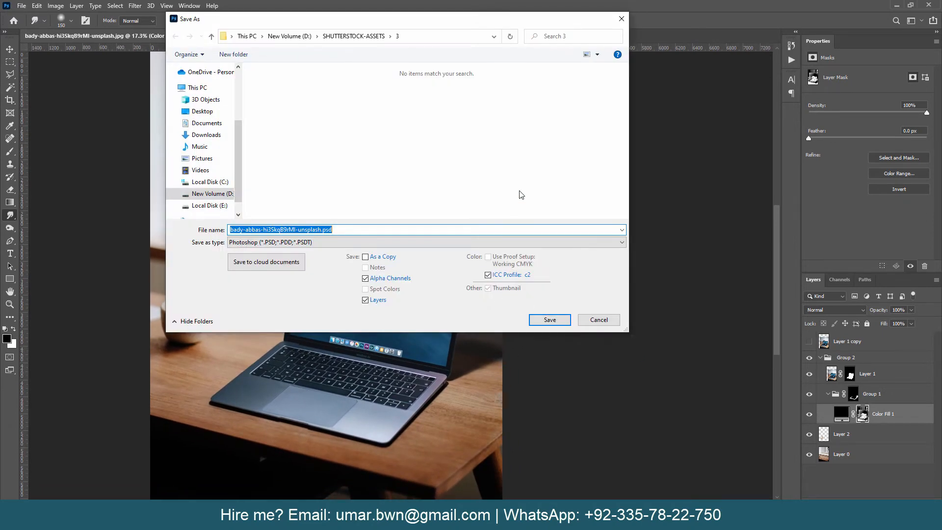
pyautogui.write('main')
pyautogui.press('Return')
# Paint black on Group 1's mask with a 900 px brush at 46% opacity to fade the shadow on the wall behind the laptop
pyautogui.hotkey('alt', ']')
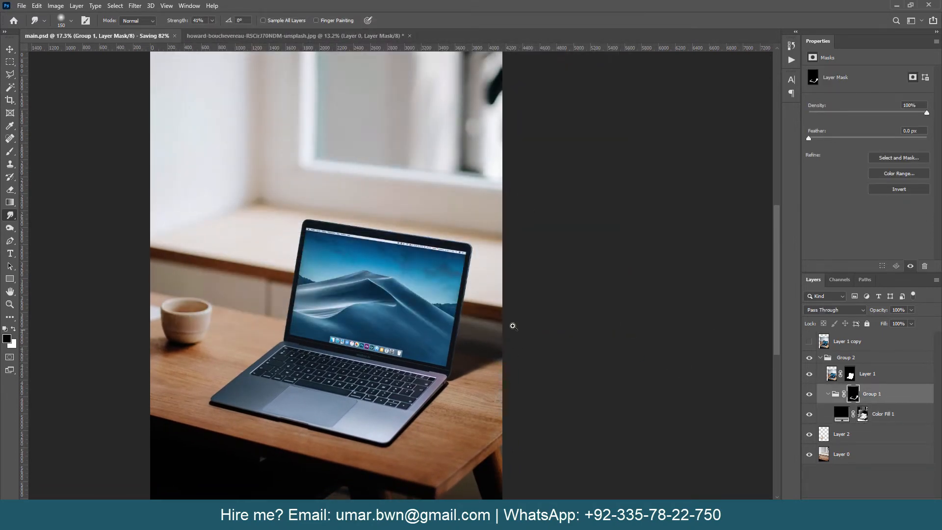
pyautogui.moveTo(484, 320); pyautogui.dragTo(504, 340)
pyautogui.press(']')
pyautogui.press(']')
pyautogui.press(']')
pyautogui.press(']')
pyautogui.press(']')
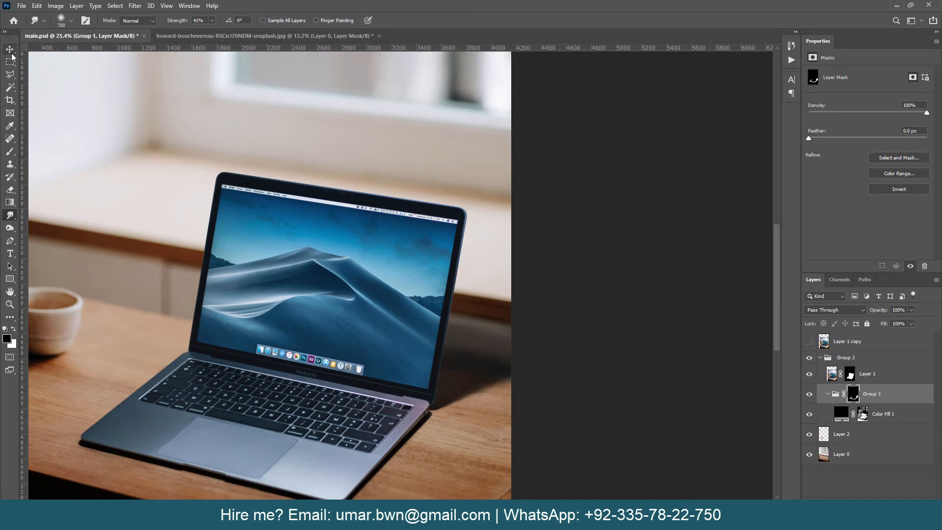
pyautogui.press('b')
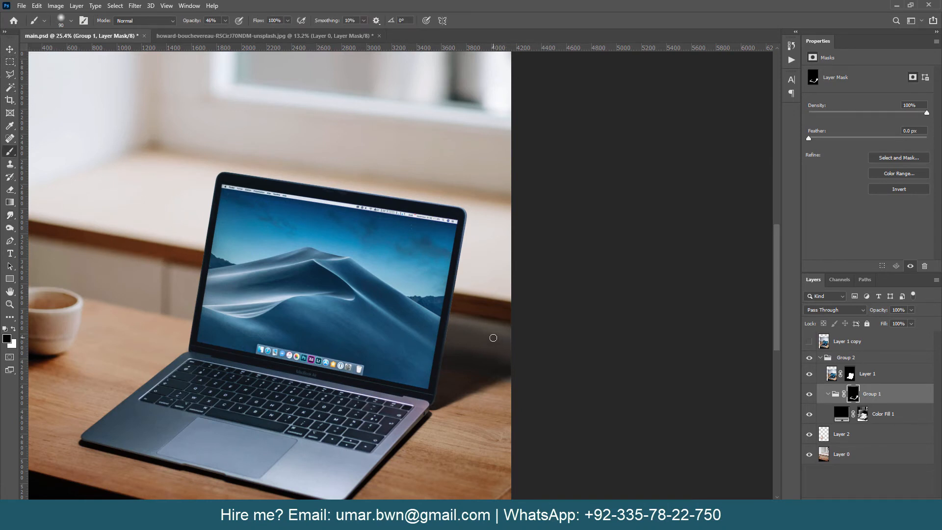
pyautogui.press(']')
pyautogui.press(']')
pyautogui.press(']')
pyautogui.press(']')
pyautogui.press(']')
pyautogui.press(']')
pyautogui.press(']')
pyautogui.press(']')
pyautogui.press(']')
pyautogui.press(']')
pyautogui.press(']')
pyautogui.press(']')
pyautogui.press(']')
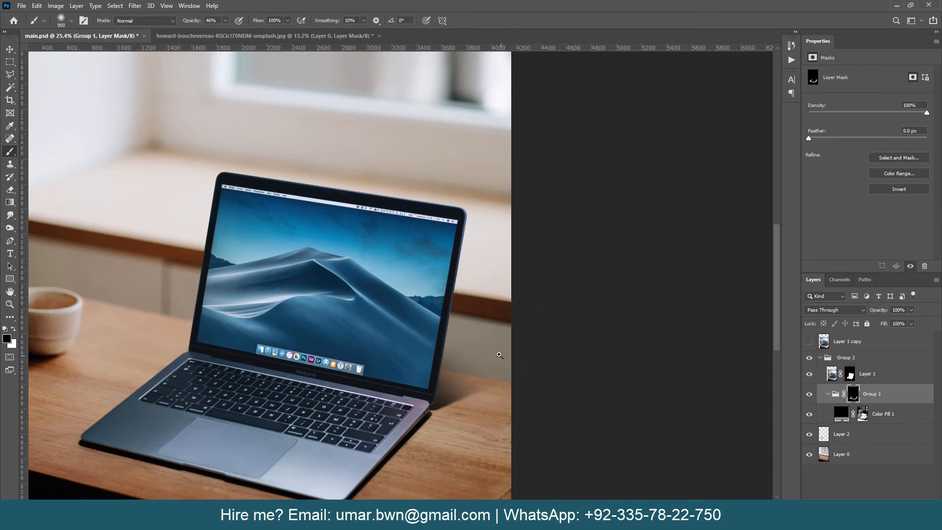
pyautogui.moveTo(499, 354)
pyautogui.mouseDown()
pyautogui.moveTo(473, 343)
pyautogui.moveTo(493, 340)
pyautogui.mouseUp()
# Fade the laptop's shadow on the tabletop beside the hinge by painting black on Group 1's mask with a 400 px brush
pyautogui.press('[')
pyautogui.press('[')
pyautogui.press('[')
pyautogui.press('[')
pyautogui.press('[')
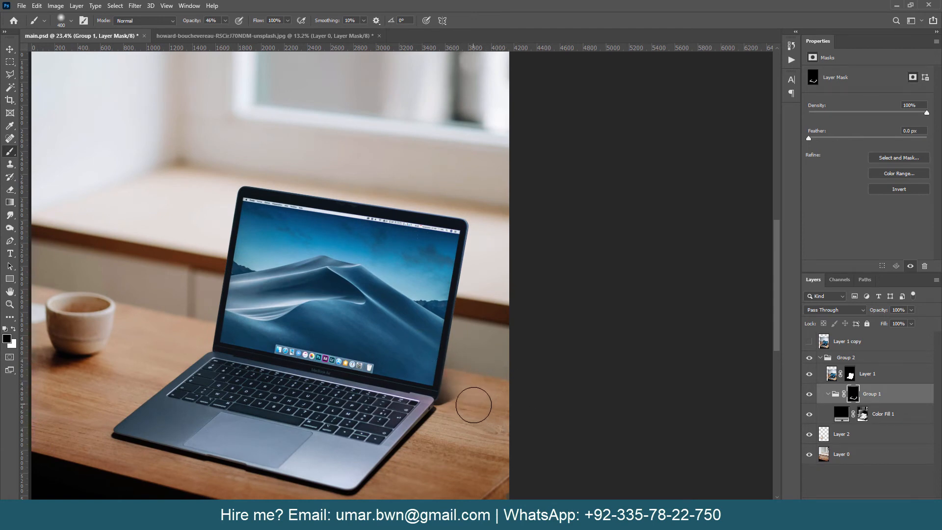
pyautogui.moveTo(469, 381); pyautogui.dragTo(509, 429)
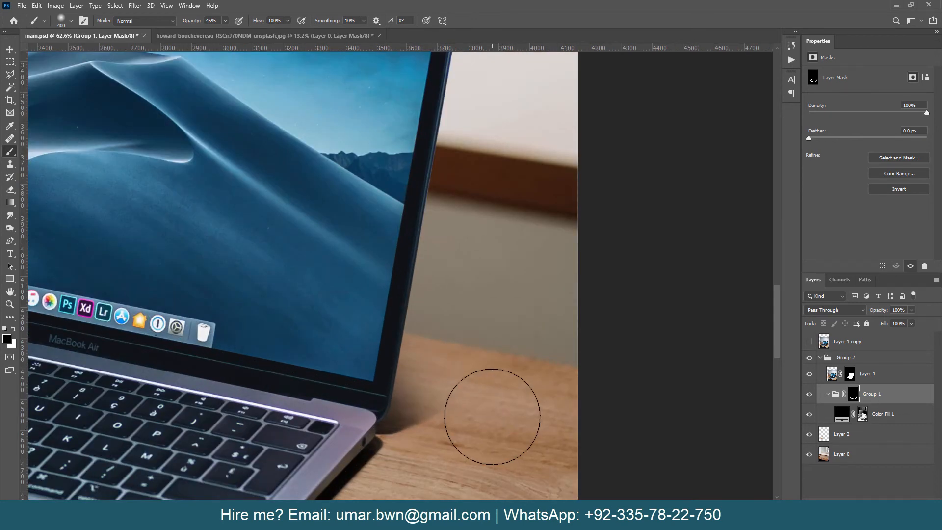
# Soften the remaining shadow right next to the hinge corner by painting black on the group mask with a 200 px brush
pyautogui.press('[')
pyautogui.press('[')
pyautogui.press('[')
pyautogui.press('[')
pyautogui.press('[')
pyautogui.press('[')
pyautogui.press('[')
pyautogui.press('[')
pyautogui.press('[')
pyautogui.press('[')
pyautogui.press('[')
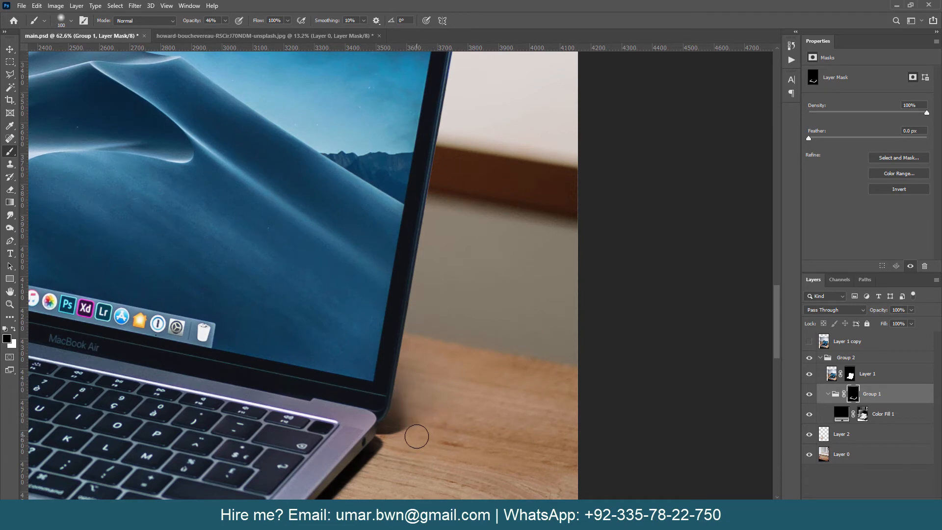
pyautogui.press(']')
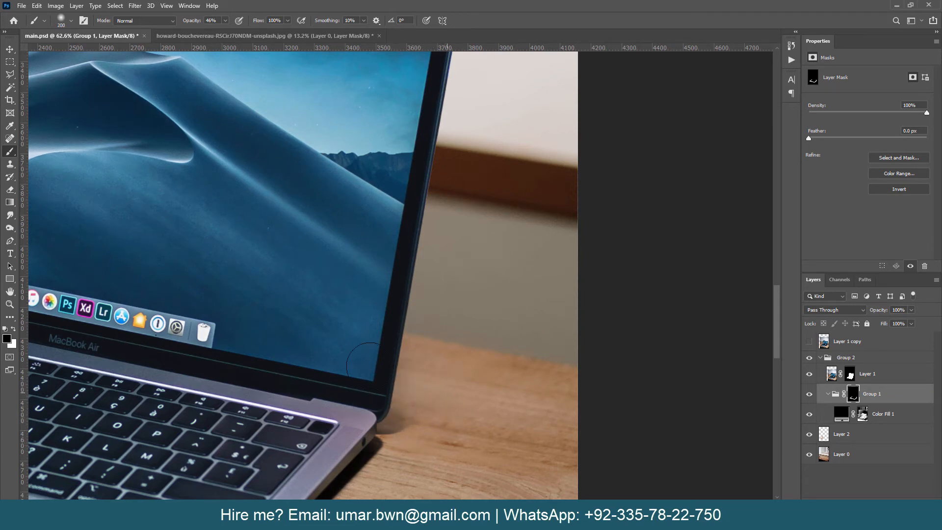
pyautogui.moveTo(439, 411)
pyautogui.mouseDown()
pyautogui.moveTo(383, 398)
pyautogui.moveTo(467, 374)
pyautogui.moveTo(410, 391)
pyautogui.mouseUp()
# Paint white on Group 1's mask with a 500 px brush at 46% opacity to bring back the shadow beside the screen
pyautogui.press('x')
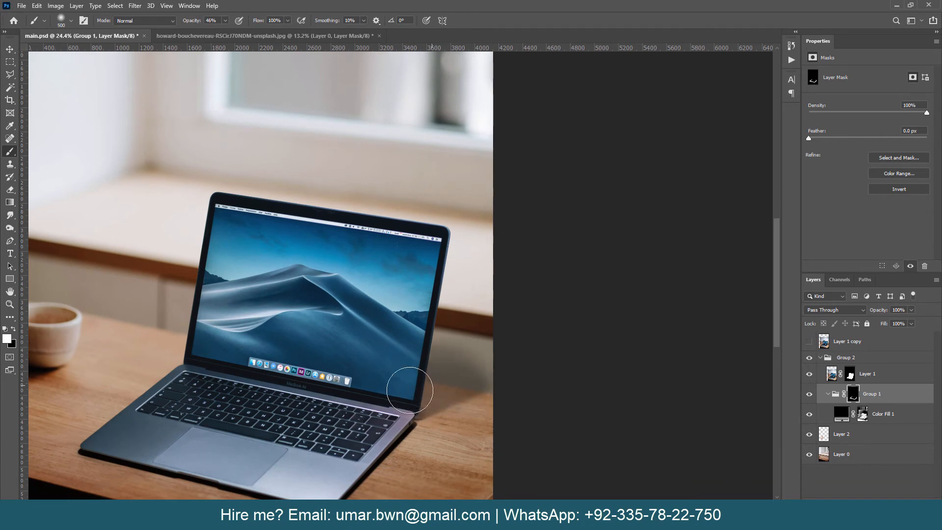
pyautogui.moveTo(492, 388); pyautogui.dragTo(509, 390)
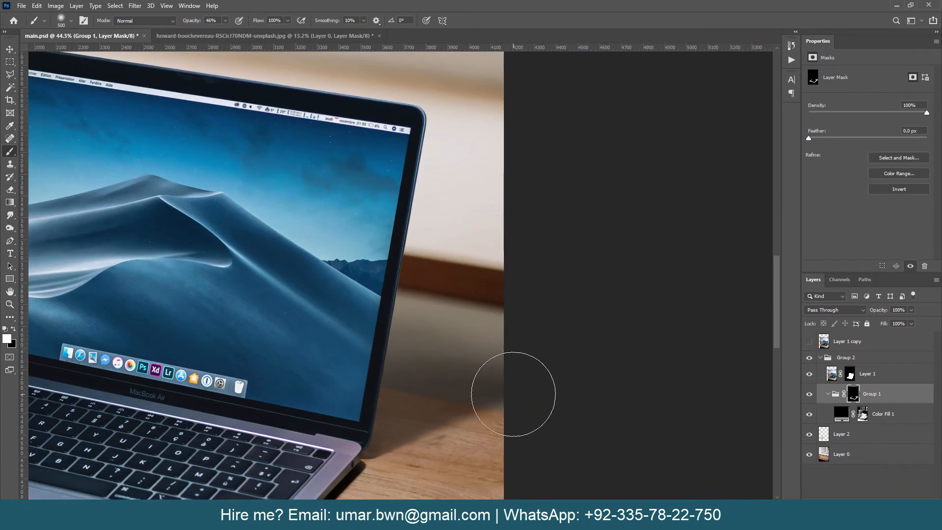
# Outline the tabletop beside the laptop with the Polygonal Lasso, following the table's back edge and crossing the keyboard and front edge
pyautogui.press('p')
pyautogui.hotkey('ctrl', '0')
pyautogui.scroll(-2, 462, 409)
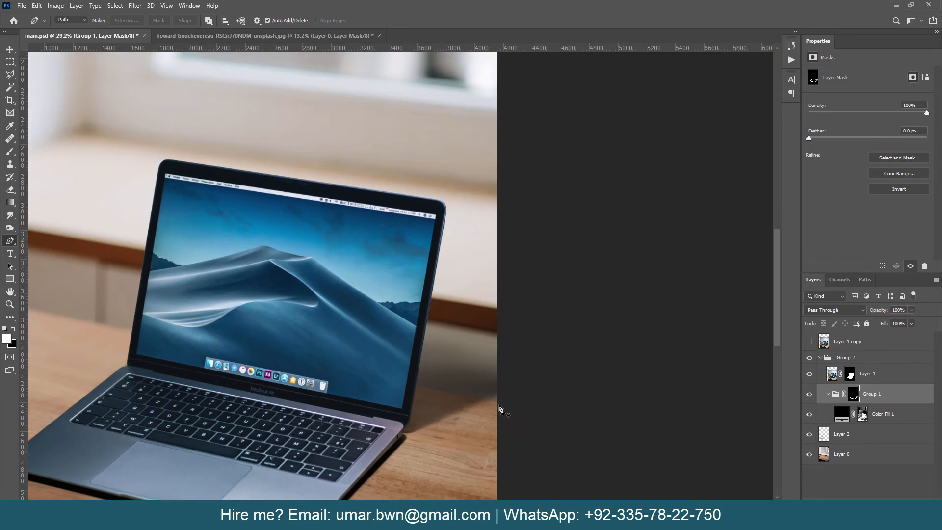
pyautogui.click(11, 76)
pyautogui.scroll(1, 427, 358)
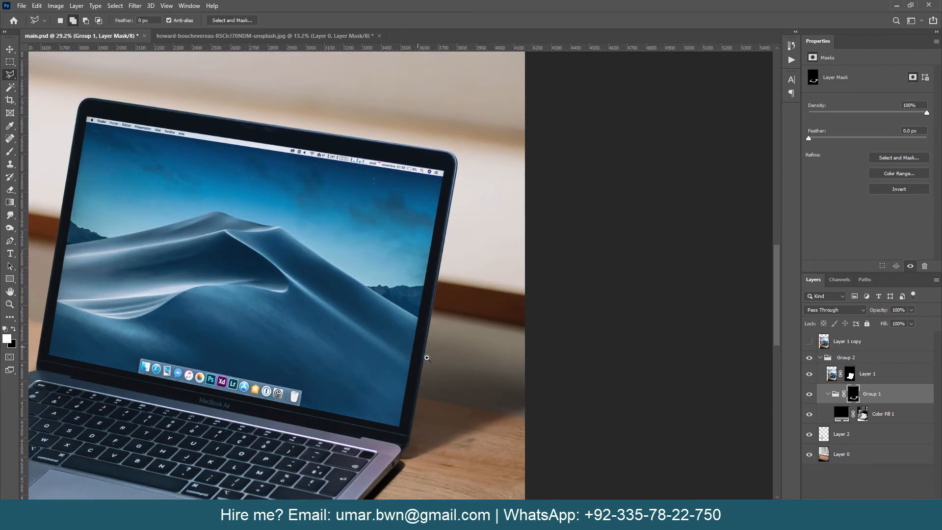
pyautogui.click(417, 401)
pyautogui.click(554, 427)
pyautogui.scroll(1, 557, 436)
pyautogui.moveTo(569, 457); pyautogui.dragTo(583, 152)
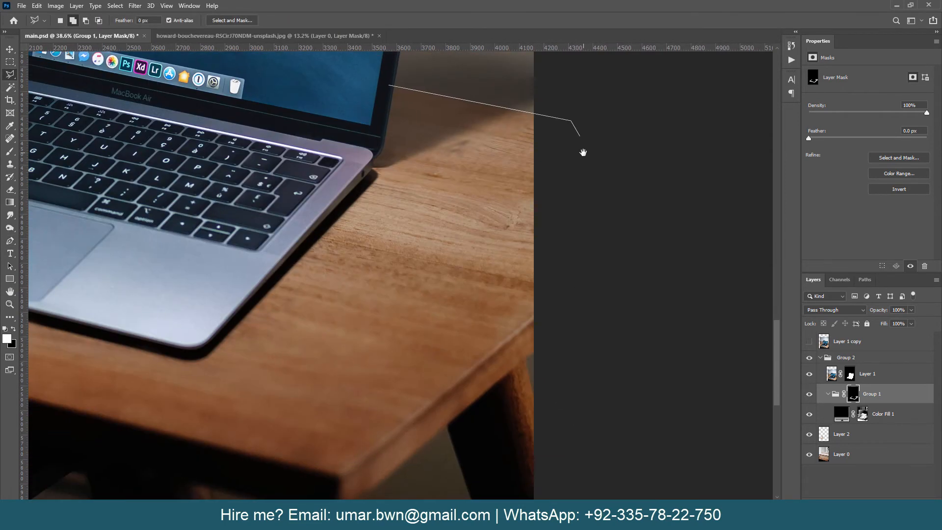
pyautogui.click(580, 353)
pyautogui.click(163, 436)
pyautogui.click(91, 223)
pyautogui.click(180, 119)
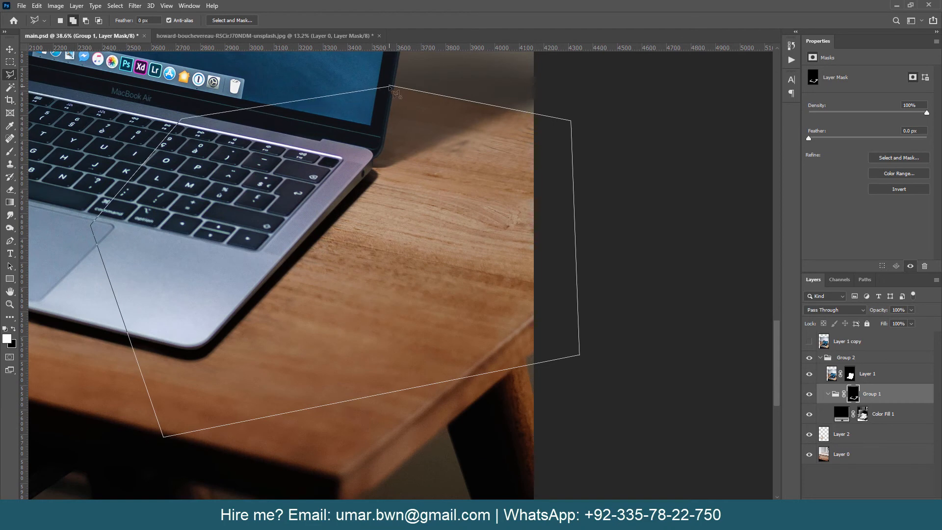
pyautogui.click(392, 90)
# Fill Group 1's mask with black outside the tabletop selection to remove the shadow from the wall
pyautogui.moveTo(427, 87); pyautogui.dragTo(443, 252)
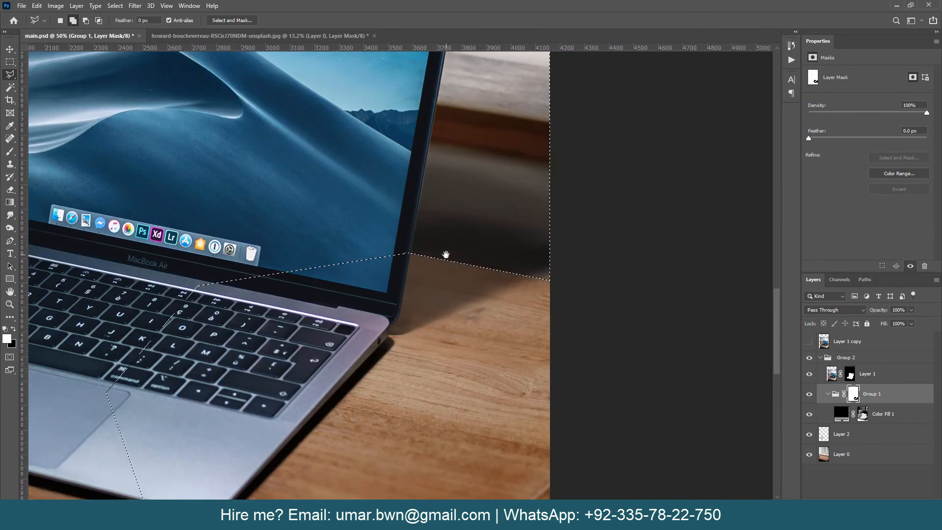
pyautogui.hotkey('ctrl', 'BackSpace')
pyautogui.hotkey('ctrl', 'd')
pyautogui.scroll(-7, 446, 255)
pyautogui.scroll(2, 446, 254)
pyautogui.moveTo(454, 282); pyautogui.dragTo(403, 348)
# Paint black at 46% opacity on the group mask inside the selection to lighten the shadow on the tabletop beside the screen
pyautogui.press('b')
pyautogui.moveTo(435, 318); pyautogui.dragTo(399, 305)
pyautogui.hotkey('ctrl', 'z')
pyautogui.press('x')
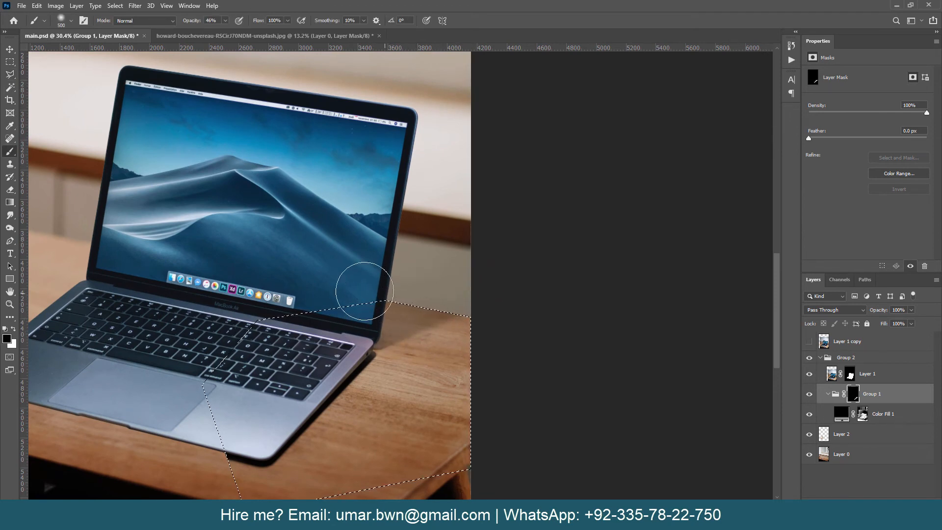
pyautogui.moveTo(395, 348)
pyautogui.mouseDown()
pyautogui.moveTo(449, 387)
pyautogui.moveTo(501, 399)
pyautogui.moveTo(393, 406)
pyautogui.moveTo(413, 420)
pyautogui.moveTo(416, 370)
pyautogui.moveTo(510, 294)
pyautogui.mouseUp()
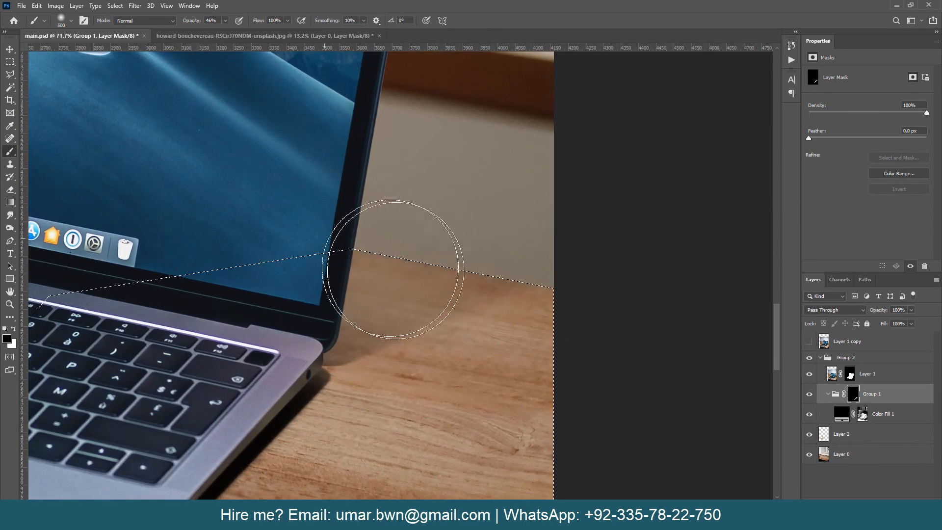
# Paint white on the group mask near the hinge corner at 46% opacity, then briefly drop and restore the selection to check the shadow
pyautogui.press('x')
pyautogui.moveTo(311, 376); pyautogui.dragTo(416, 392)
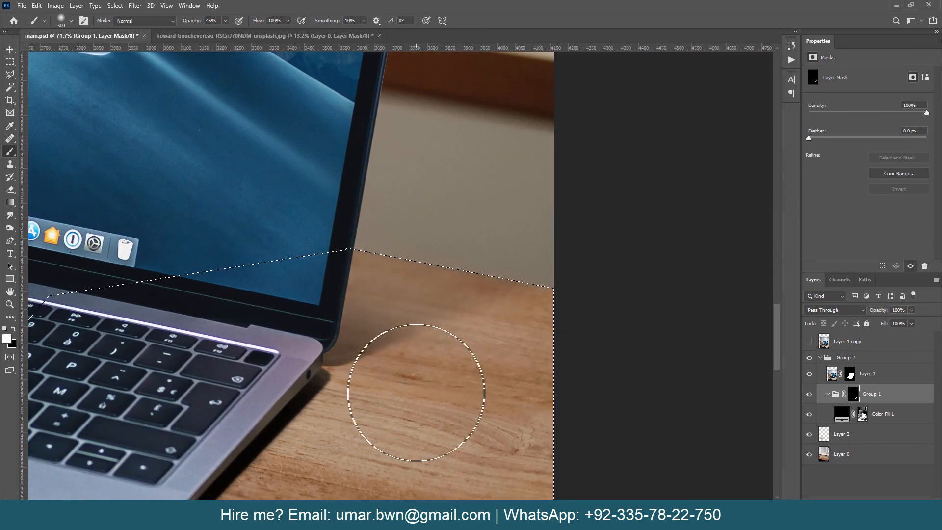
pyautogui.hotkey('ctrl', 'd')
pyautogui.moveTo(269, 364)
pyautogui.mouseDown()
pyautogui.moveTo(206, 377)
pyautogui.moveTo(246, 426)
pyautogui.mouseUp()
pyautogui.hotkey('ctrl', 'shift', 'd')
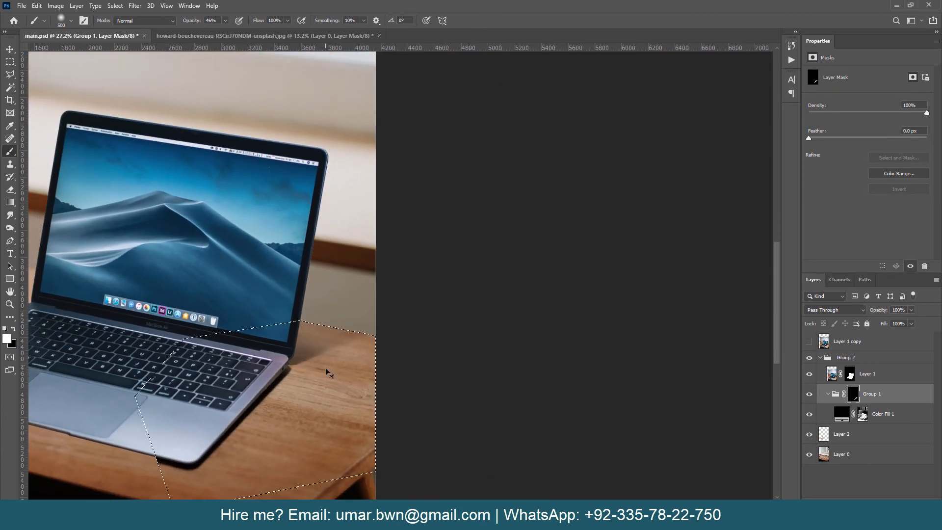
# Lower the brush opacity to 19%, build up the tabletop shadow beside the screen in white on the group mask, and deselect
pyautogui.moveTo(312, 342); pyautogui.dragTo(336, 344)
pyautogui.moveTo(194, 22); pyautogui.dragTo(180, 23)
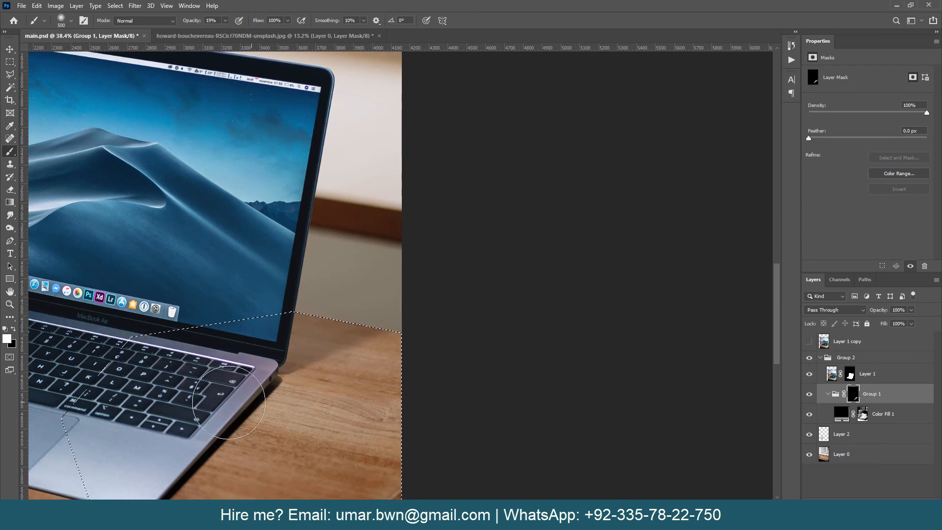
pyautogui.moveTo(229, 402); pyautogui.dragTo(377, 332)
pyautogui.hotkey('ctrl', 'd')
pyautogui.moveTo(314, 343); pyautogui.dragTo(311, 348)
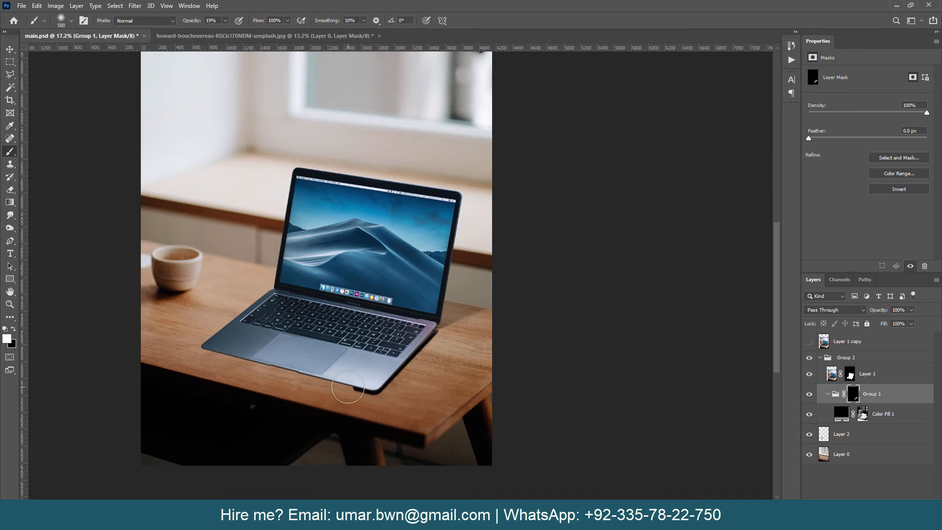
# Paint white at 100% opacity on Group 1's mask along the laptop's front and cup-side edges to reveal its contact shadow
pyautogui.press('0')
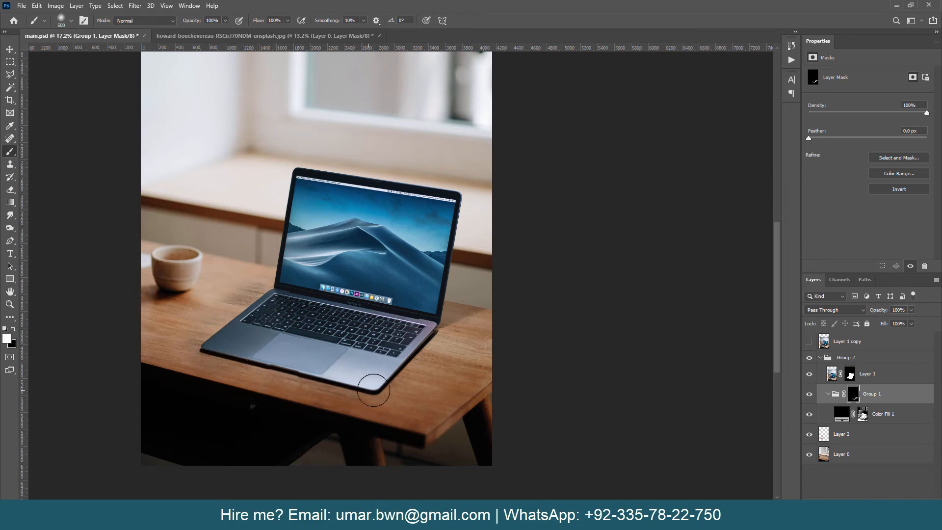
pyautogui.hscroll(-2, 370, 381)
pyautogui.scroll(5, 329, 284)
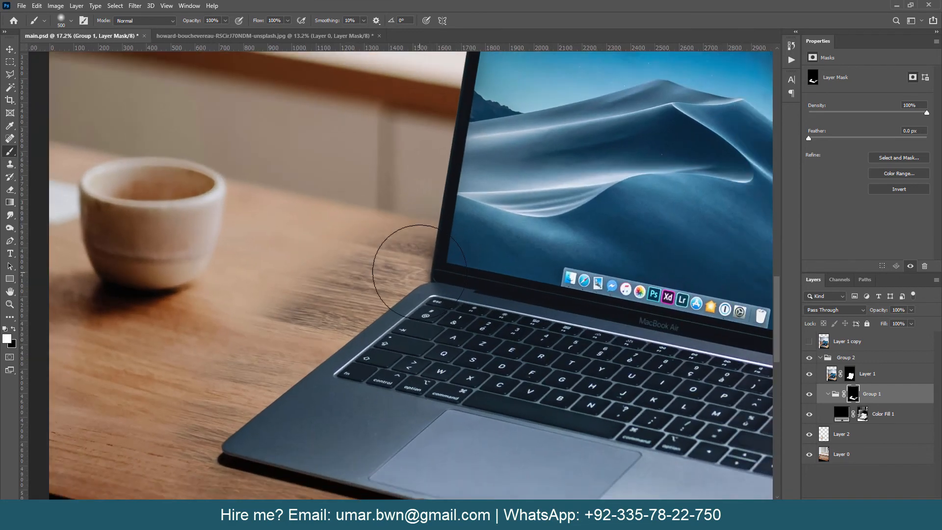
# Paint black on the group mask, reducing the brush to 150 px, to remove the dark grain between the cup and laptop
pyautogui.moveTo(388, 261)
pyautogui.mouseDown()
pyautogui.moveTo(331, 304)
pyautogui.moveTo(284, 308)
pyautogui.moveTo(299, 305)
pyautogui.moveTo(283, 340)
pyautogui.mouseUp()
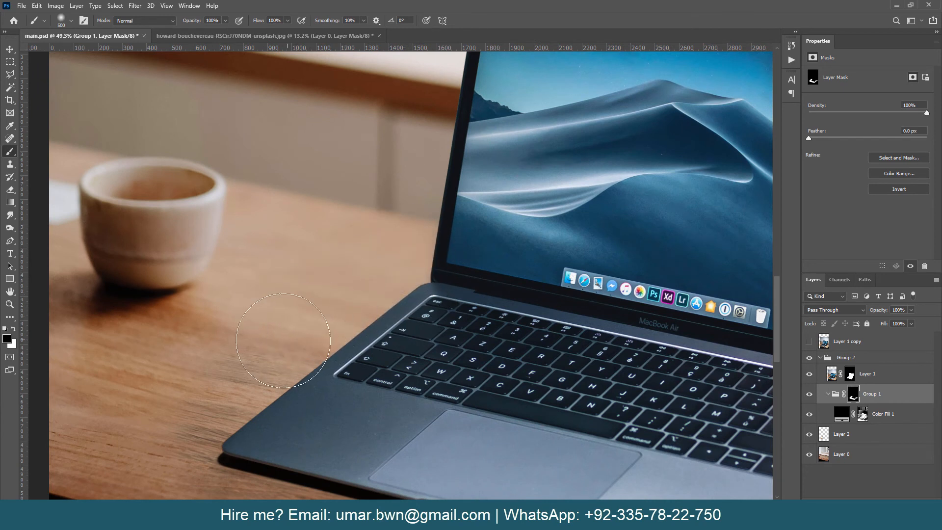
pyautogui.press('[')
pyautogui.press('[')
pyautogui.press('[')
pyautogui.press('[')
pyautogui.press('[')
pyautogui.press('[')
pyautogui.press('[')
pyautogui.press('[')
pyautogui.press('[')
pyautogui.press('[')
pyautogui.press('[')
pyautogui.press('[')
pyautogui.press('[')
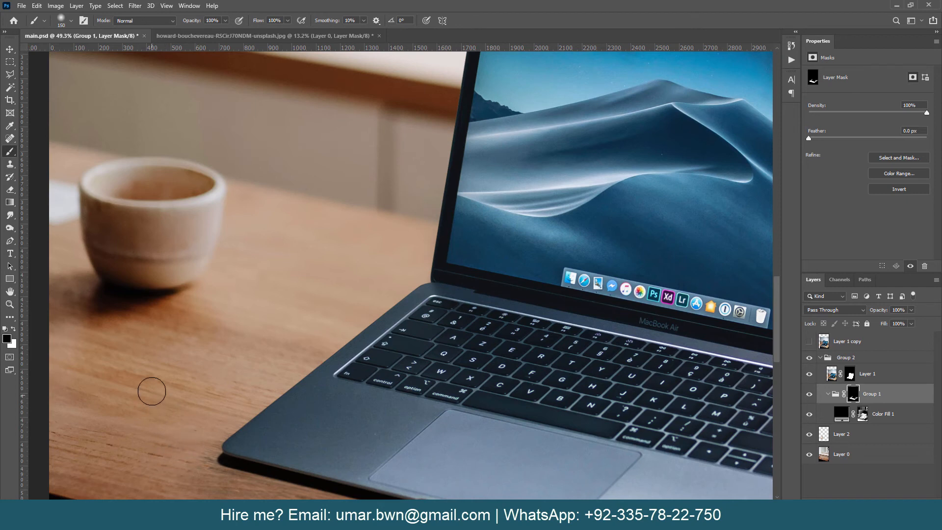
# Set the brush opacity to 44%, inspect the shadow along the laptop's front and side edges, and save the document
pyautogui.scroll(-3, 208, 319)
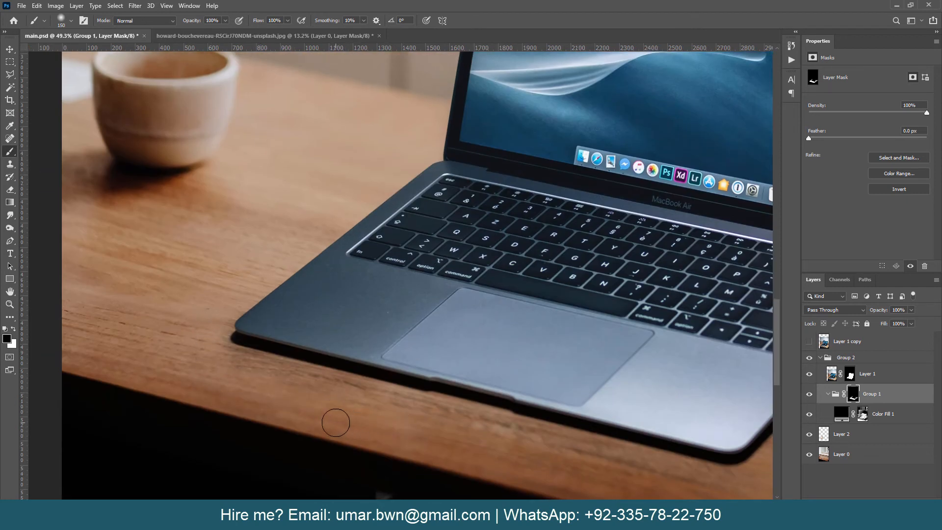
pyautogui.moveTo(166, 21); pyautogui.dragTo(200, 49)
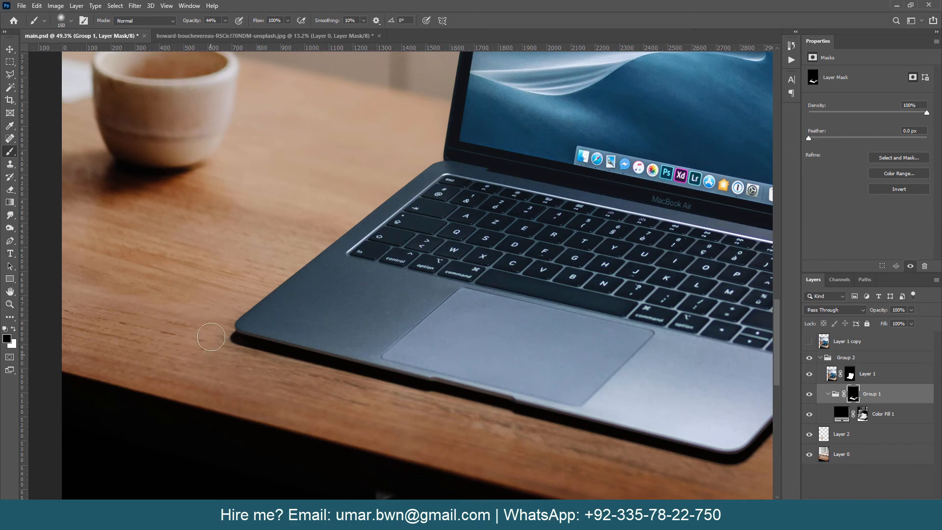
pyautogui.moveTo(465, 427); pyautogui.dragTo(241, 328)
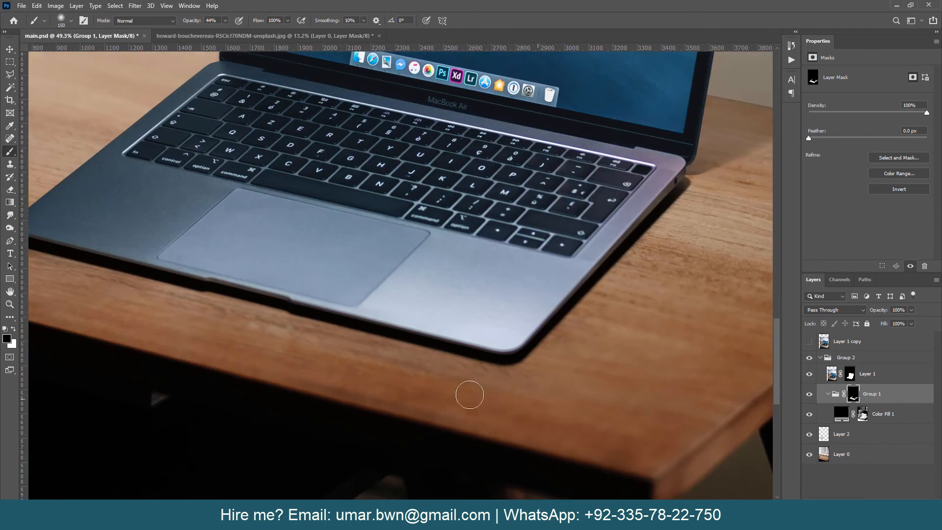
pyautogui.moveTo(626, 368); pyautogui.dragTo(469, 398)
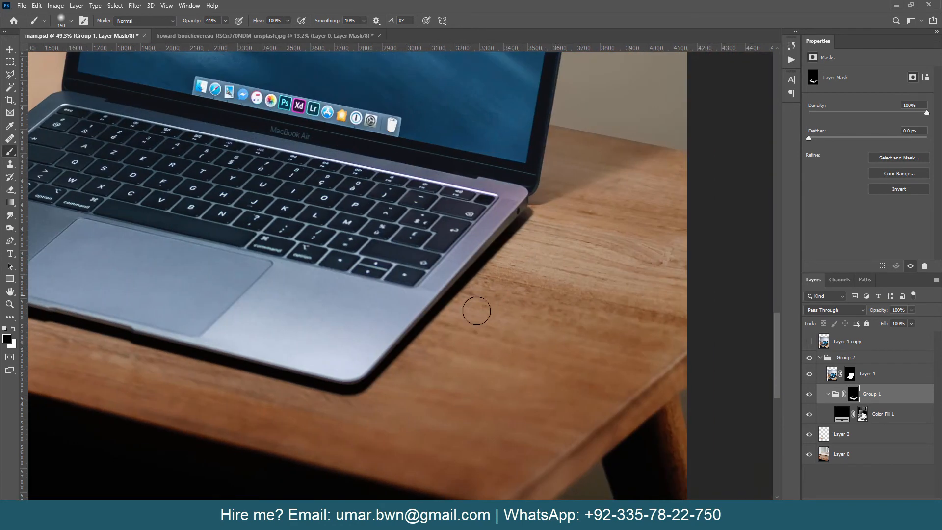
pyautogui.hotkey('ctrl', '0')
pyautogui.hotkey('ctrl', 's')
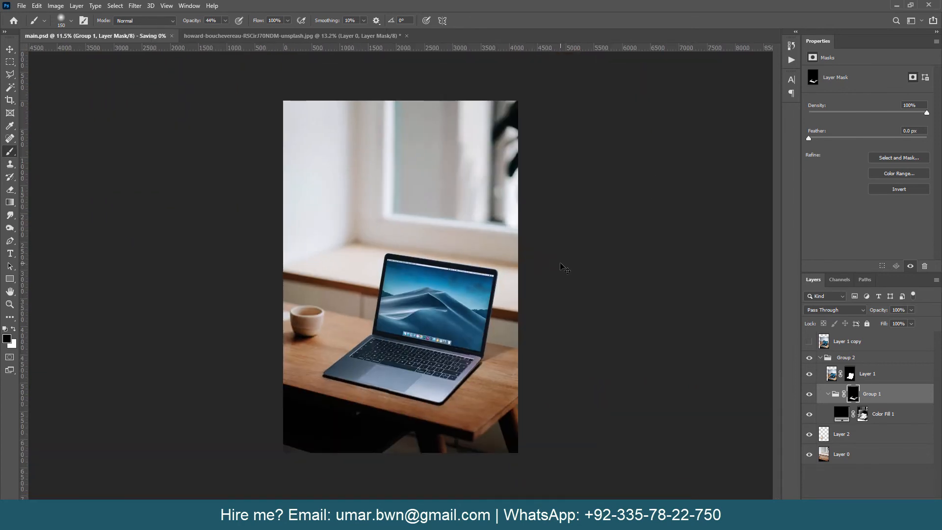
pyautogui.moveTo(451, 393); pyautogui.dragTo(560, 386)
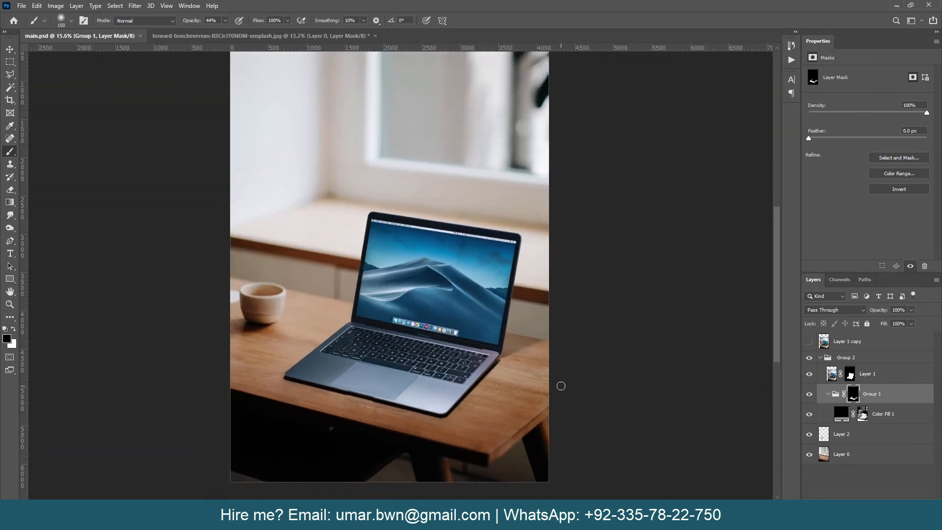
# Disable the layer mask in the source laptop photo to compare its original shadow, and return to main.psd
pyautogui.click(186, 37)
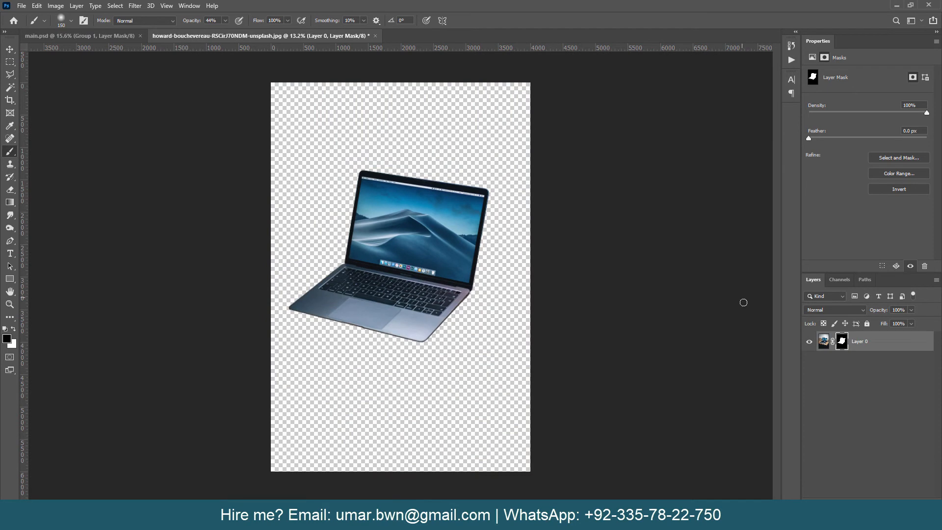
pyautogui.rightClick(850, 350)
pyautogui.click(863, 345)
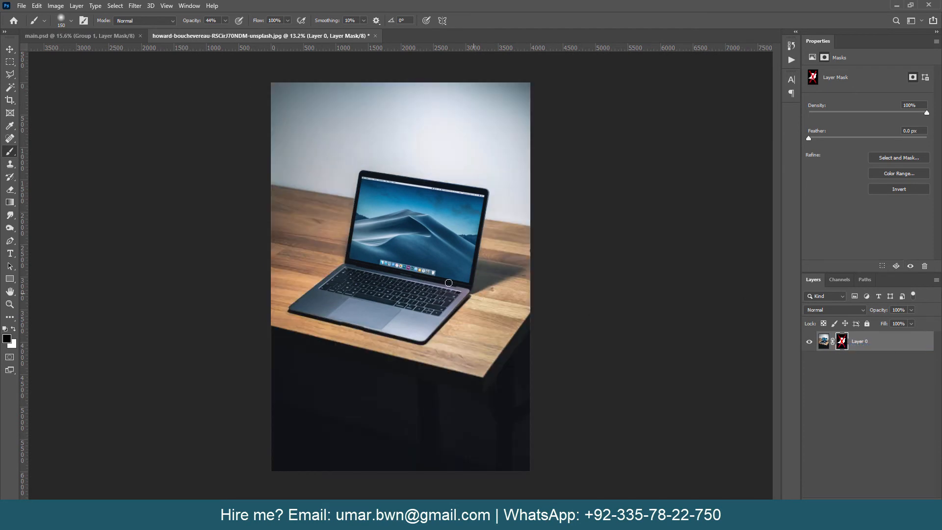
pyautogui.click(78, 36)
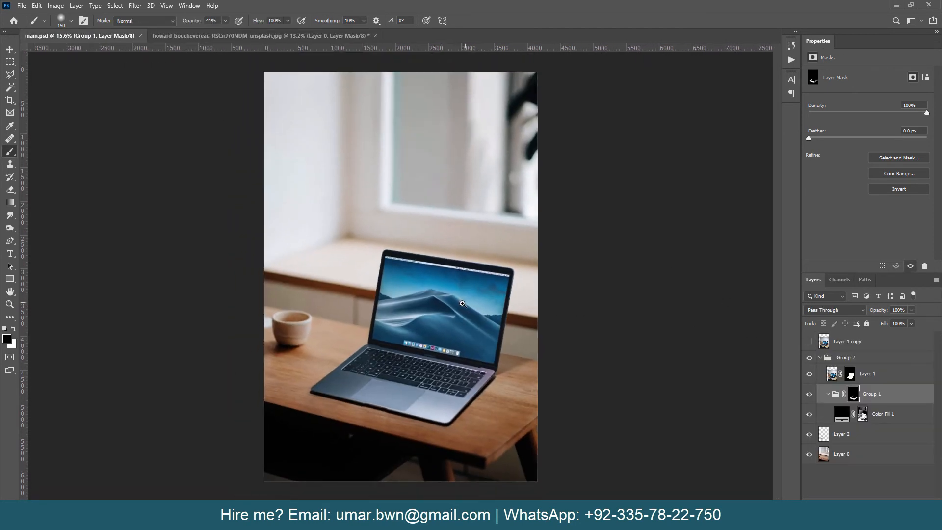
# Collapse Group 2, add a Curves adjustment above Layer 2, and raise its Blue channel curve slightly
pyautogui.click(820, 357)
pyautogui.click(861, 376)
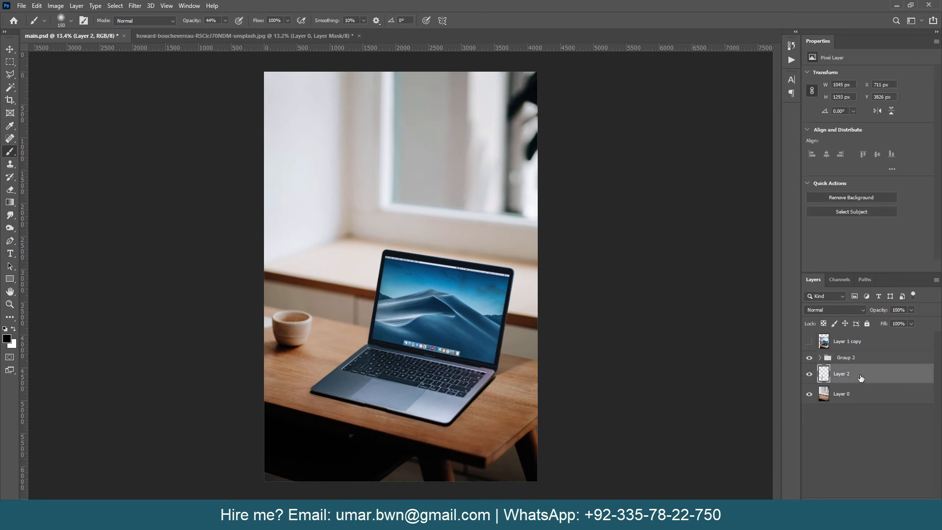
pyautogui.click(871, 504)
pyautogui.click(884, 382)
pyautogui.click(863, 87)
pyautogui.click(878, 118)
pyautogui.click(886, 136)
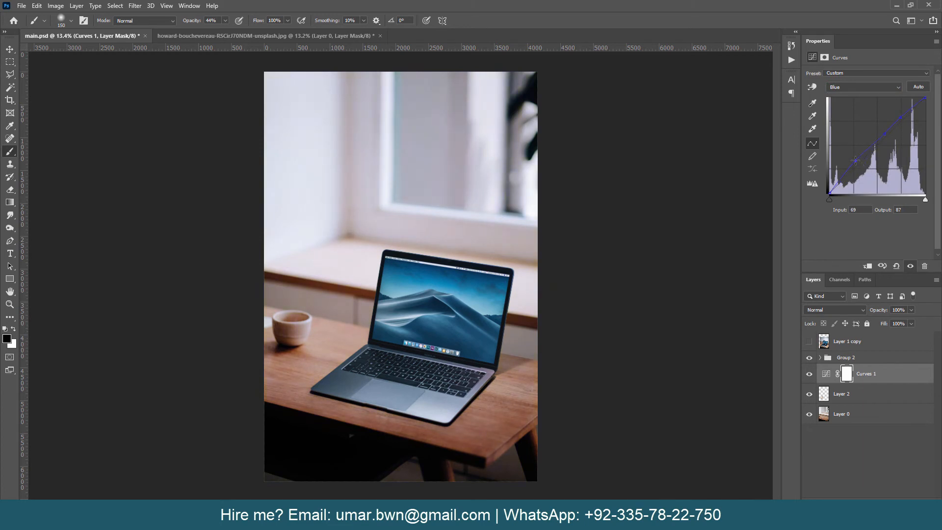
pyautogui.click(809, 342)
pyautogui.click(867, 359)
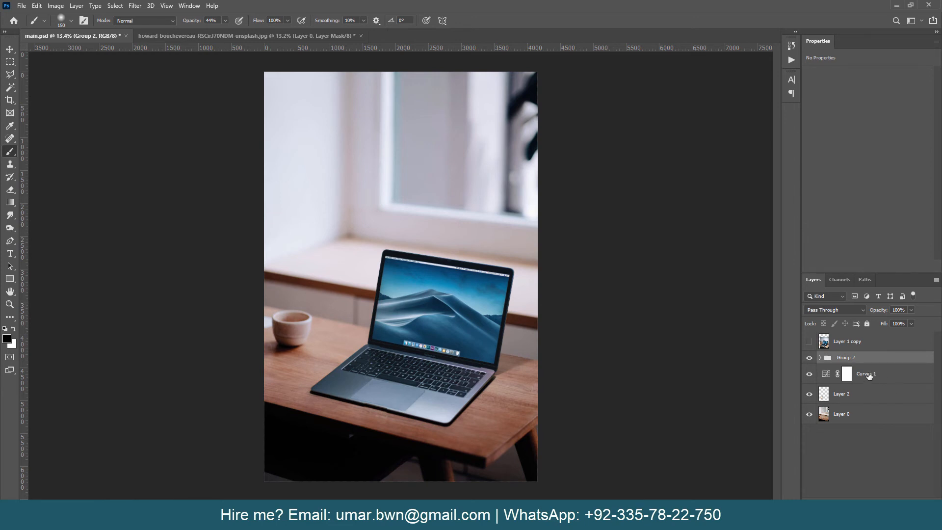
# Add a Gradient Map adjustment above Curves 1 and set its dark stop to the deep blue 000911
pyautogui.click(869, 376)
pyautogui.click(871, 504)
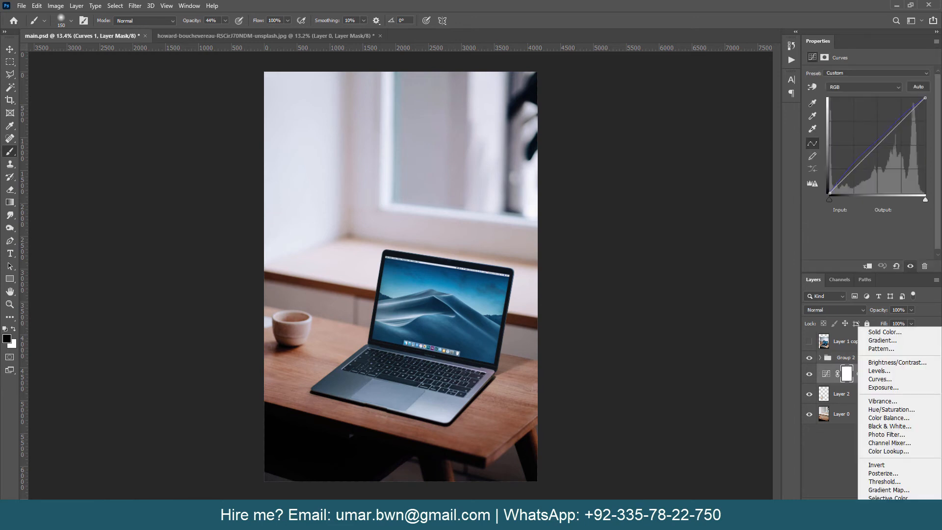
pyautogui.click(888, 490)
pyautogui.click(845, 79)
pyautogui.click(638, 254)
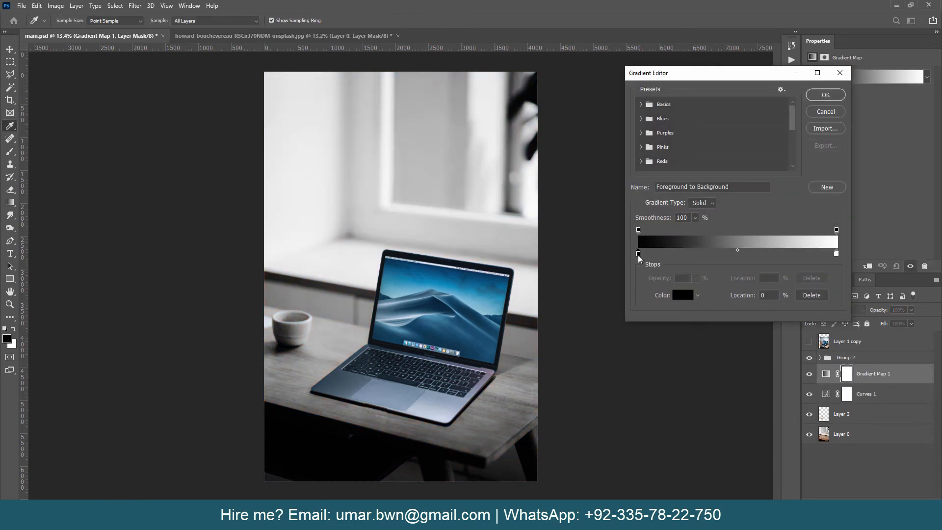
pyautogui.click(677, 295)
pyautogui.moveTo(829, 261); pyautogui.dragTo(826, 194)
pyautogui.click(803, 248)
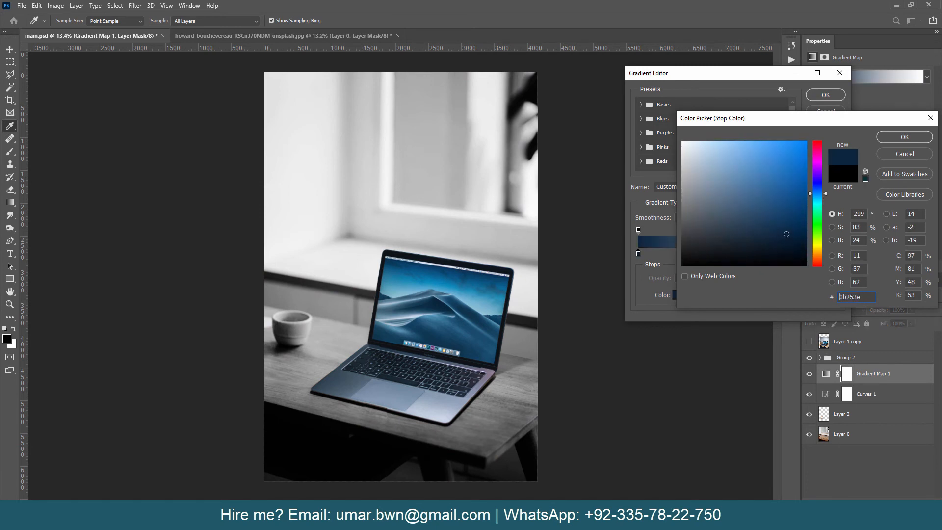
pyautogui.moveTo(803, 248); pyautogui.dragTo(806, 258)
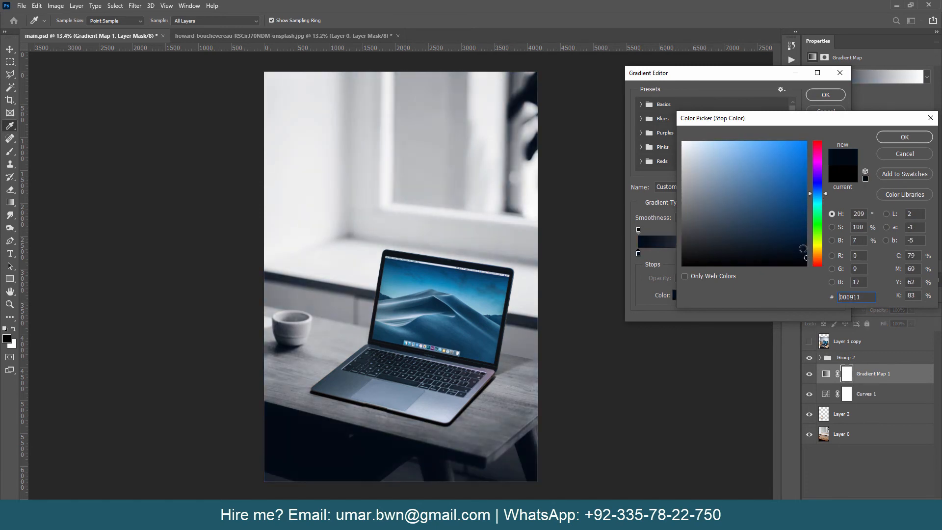
pyautogui.click(891, 139)
pyautogui.click(836, 98)
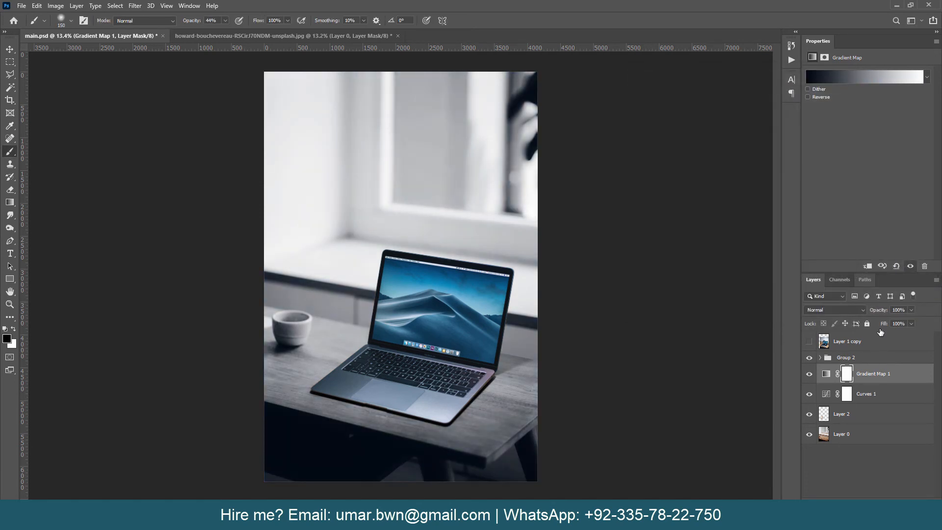
# Try blend modes from Multiply through Screen to Exclusion on the Gradient Map layer
pyautogui.click(834, 310)
pyautogui.click(841, 275)
pyautogui.press('Down')
pyautogui.press('Down')
pyautogui.press('Down')
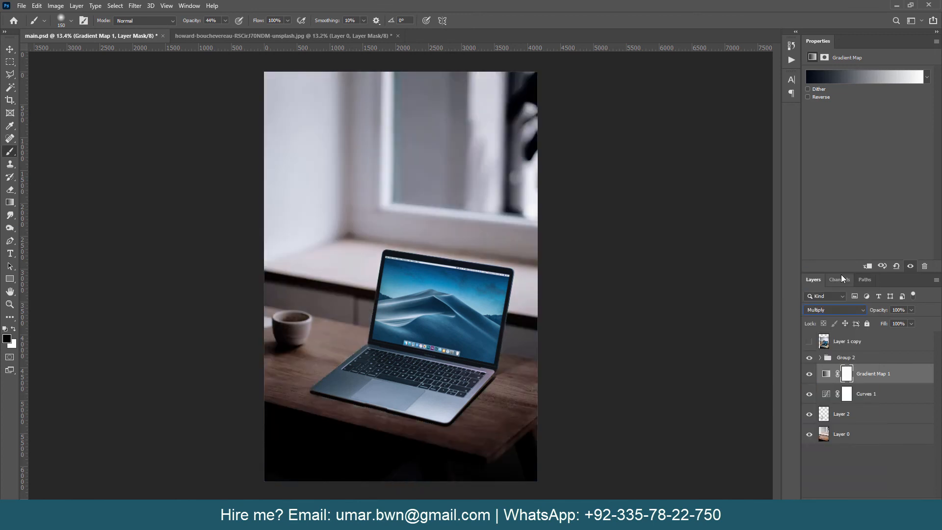
pyautogui.press('Down')
pyautogui.press('Down')
pyautogui.press('Down')
pyautogui.press('Down')
pyautogui.press('Down')
pyautogui.press('Down')
pyautogui.press('Down')
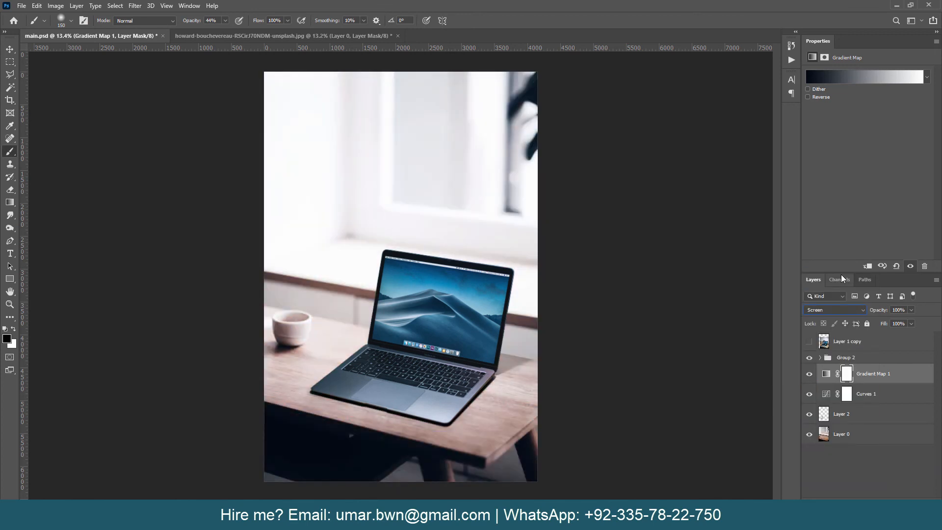
pyautogui.press('Down')
pyautogui.press('Down')
pyautogui.press('Down')
pyautogui.press('Down')
pyautogui.press('Down')
pyautogui.press('Down')
pyautogui.press('Down')
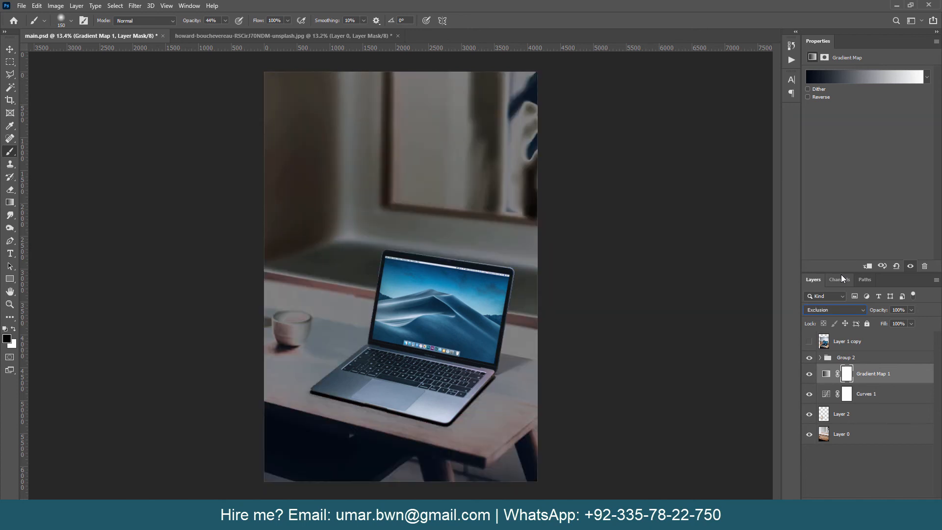
# Set the Gradient Map layer's blend mode to Dissolve and its opacity to 21%
pyautogui.click(855, 311)
pyautogui.click(827, 275)
pyautogui.press('Down')
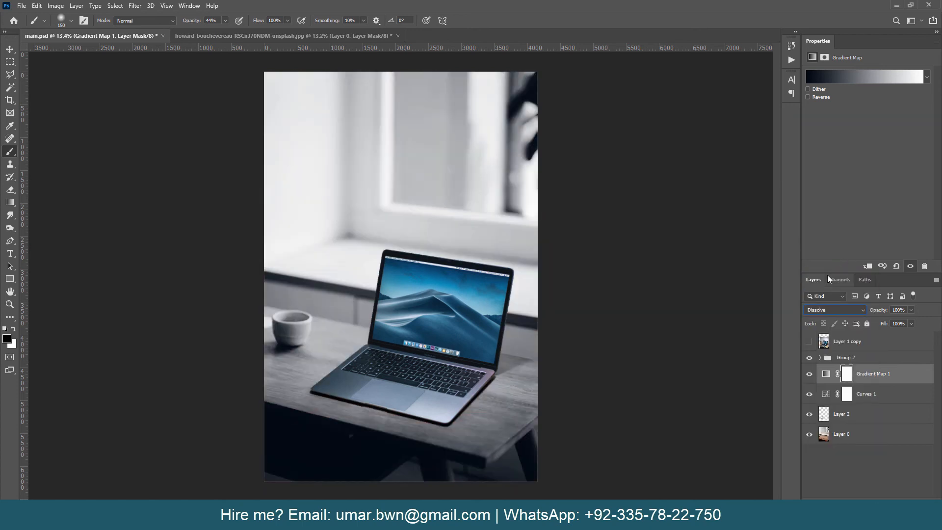
pyautogui.click(887, 376)
pyautogui.moveTo(857, 312); pyautogui.dragTo(831, 312)
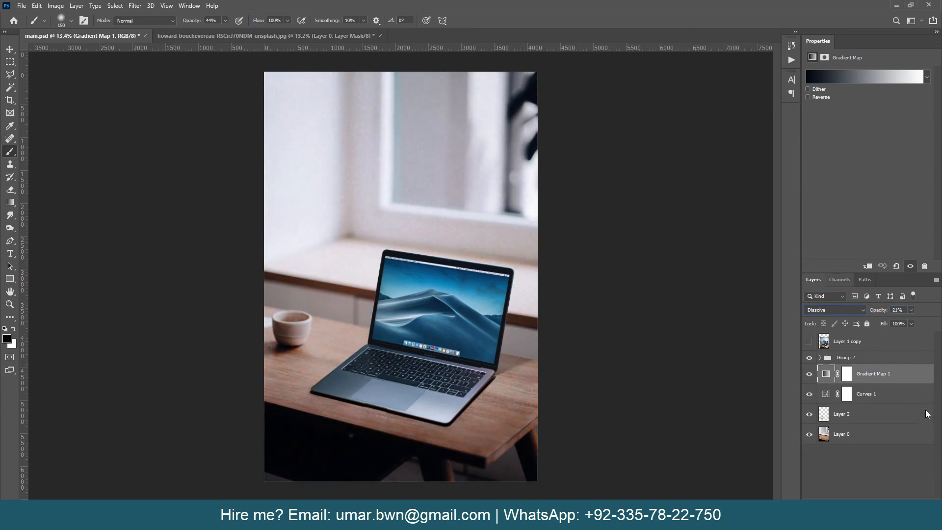
pyautogui.click(875, 357)
pyautogui.click(878, 508)
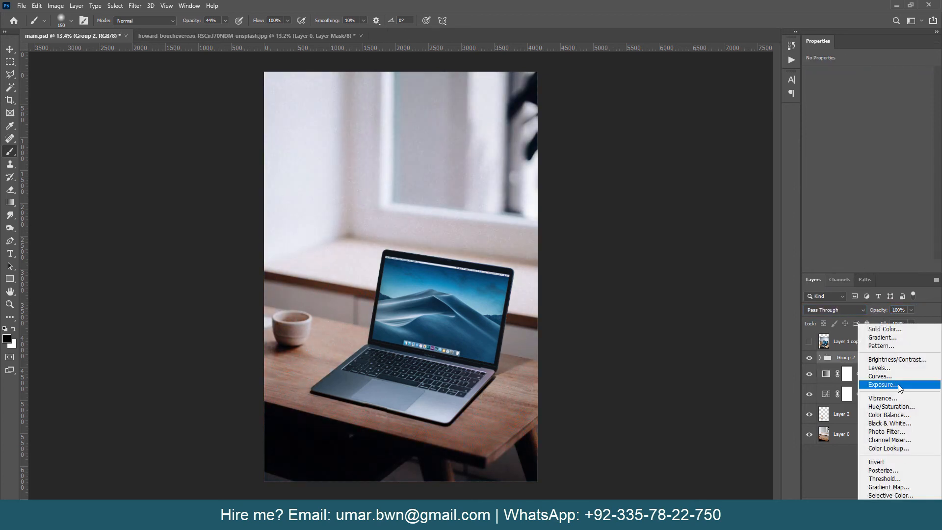
pyautogui.click(889, 439)
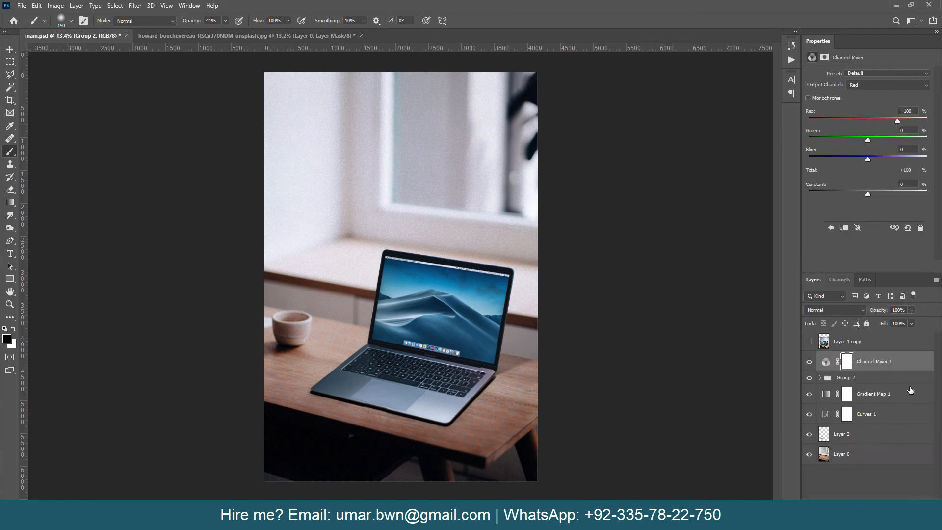
pyautogui.press('Delete')
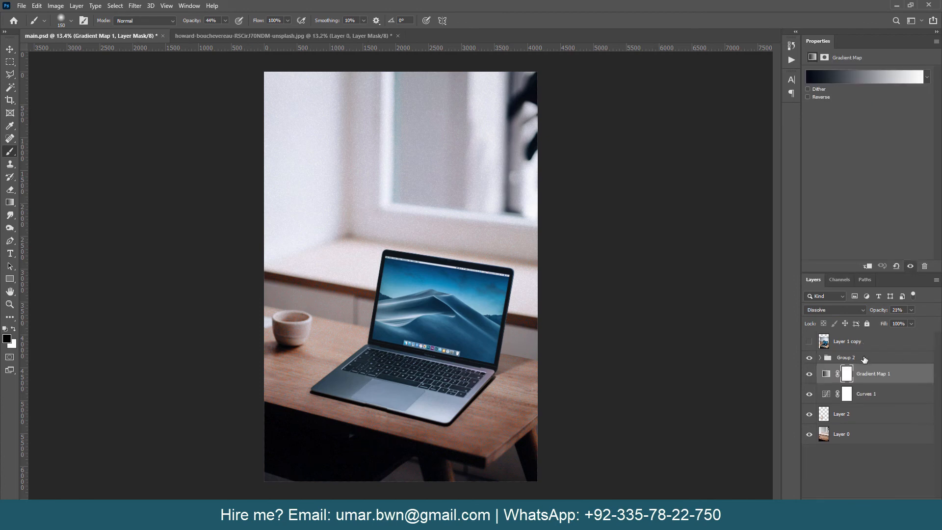
pyautogui.click(863, 357)
pyautogui.click(879, 507)
pyautogui.click(889, 496)
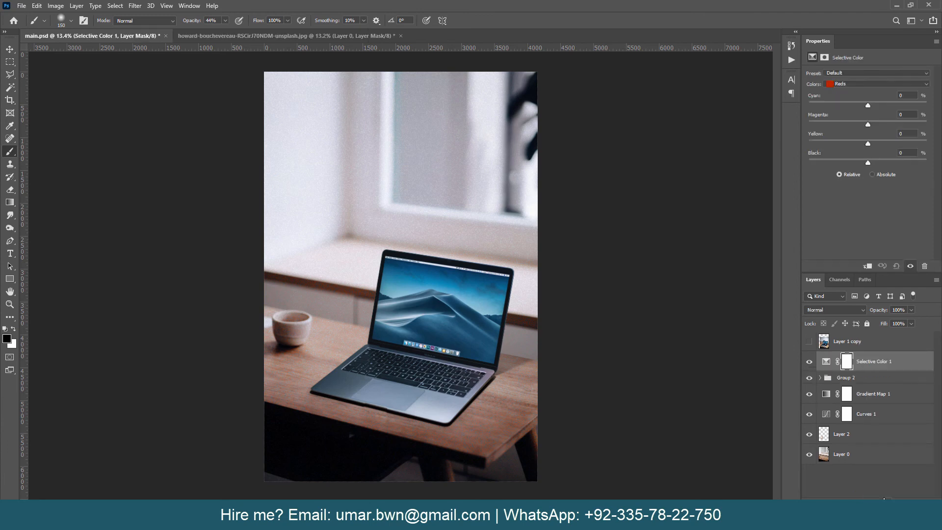
pyautogui.press('Delete')
pyautogui.click(879, 507)
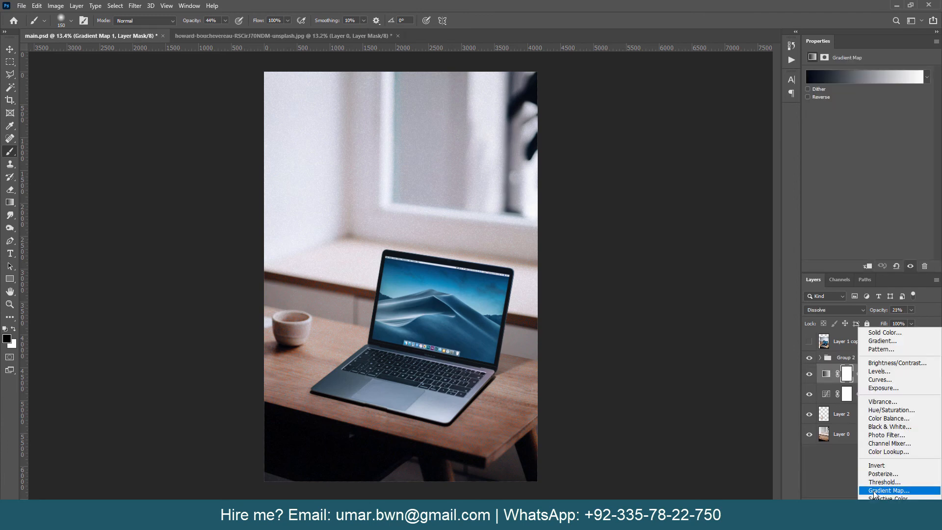
pyautogui.click(882, 444)
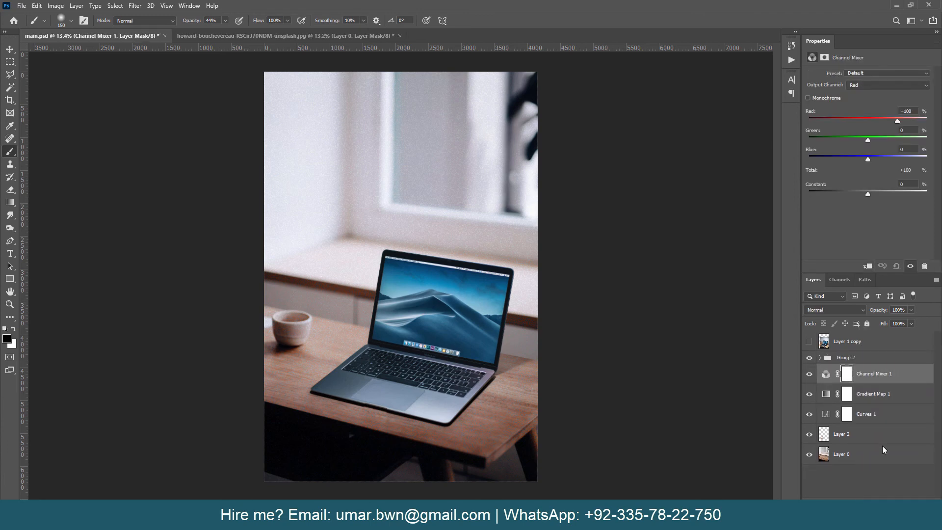
pyautogui.press('Delete')
# Add a Photo Filter with Warming Filter (85), place it above Group 2, and set its density to 28%
pyautogui.click(878, 508)
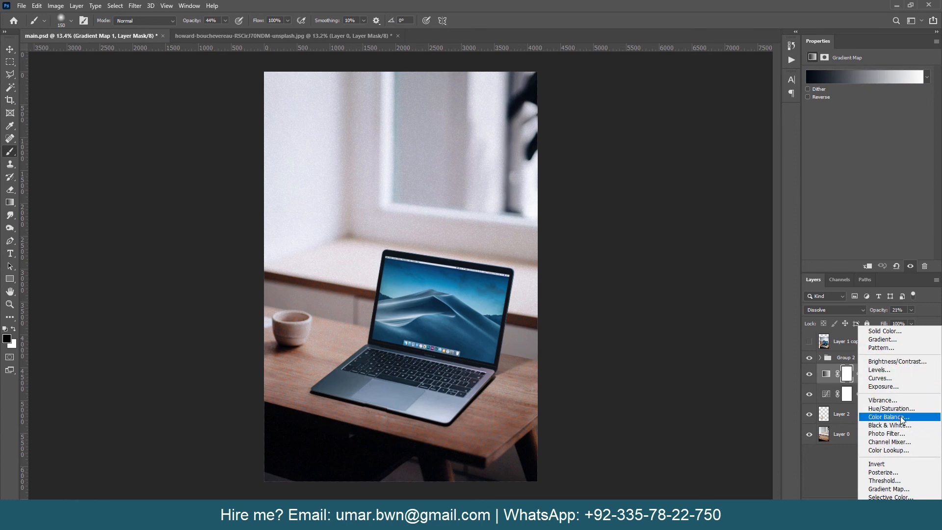
pyautogui.click(908, 435)
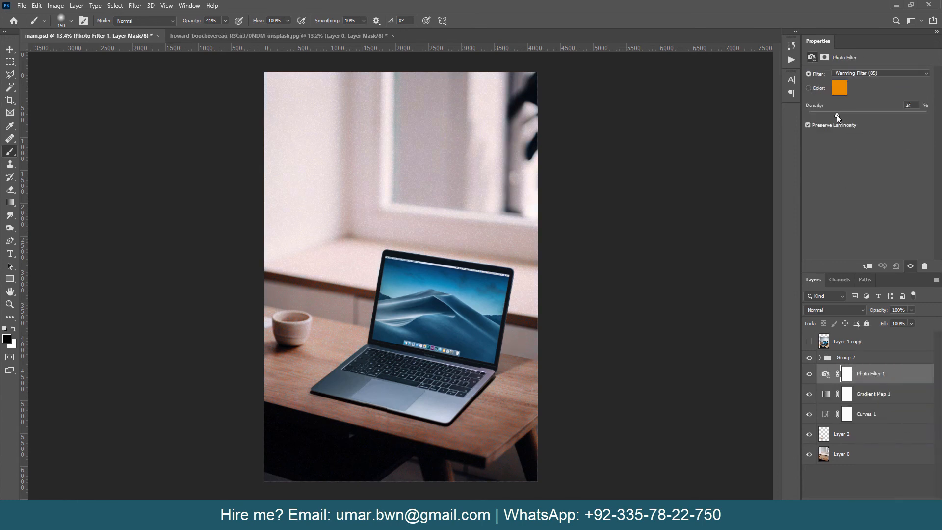
pyautogui.moveTo(878, 373); pyautogui.dragTo(881, 355)
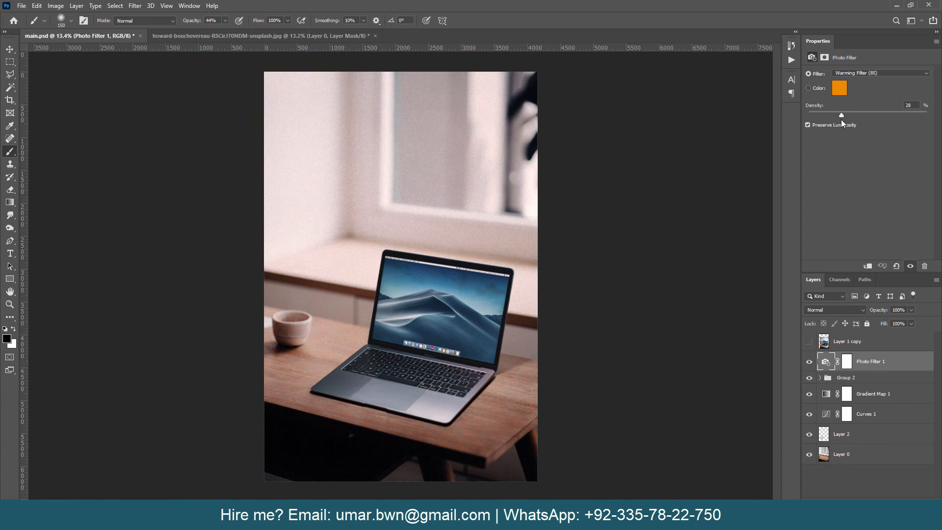
pyautogui.moveTo(842, 119); pyautogui.dragTo(840, 119)
# Add a Selective Color adjustment above the Photo Filter, setting Reds to Cyan -1, Magenta -31, Yellow -1 and Black +59
pyautogui.click(900, 505)
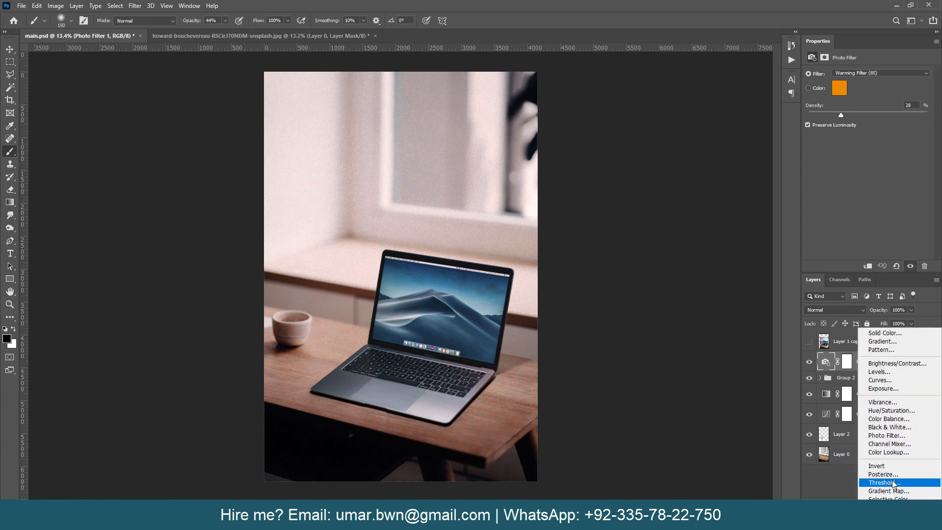
pyautogui.click(899, 496)
pyautogui.click(859, 83)
pyautogui.click(858, 83)
pyautogui.click(849, 73)
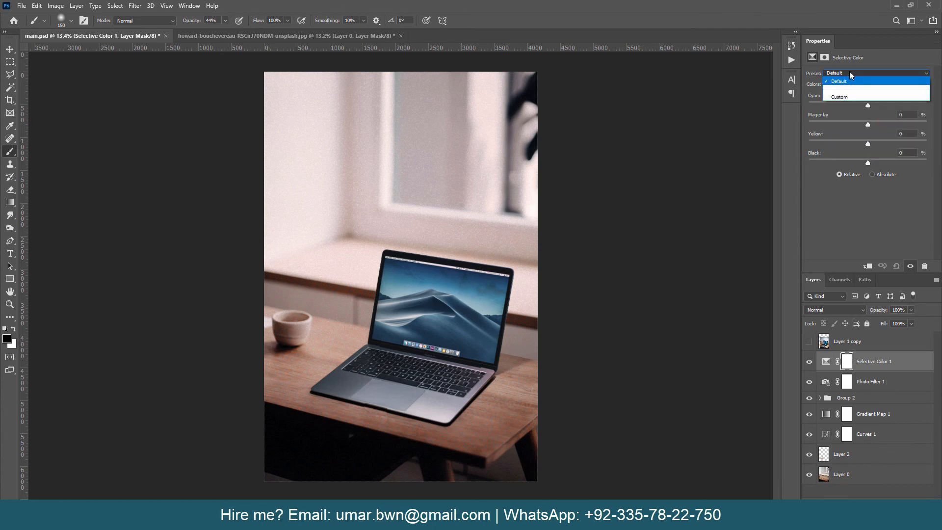
pyautogui.click(850, 73)
pyautogui.click(878, 362)
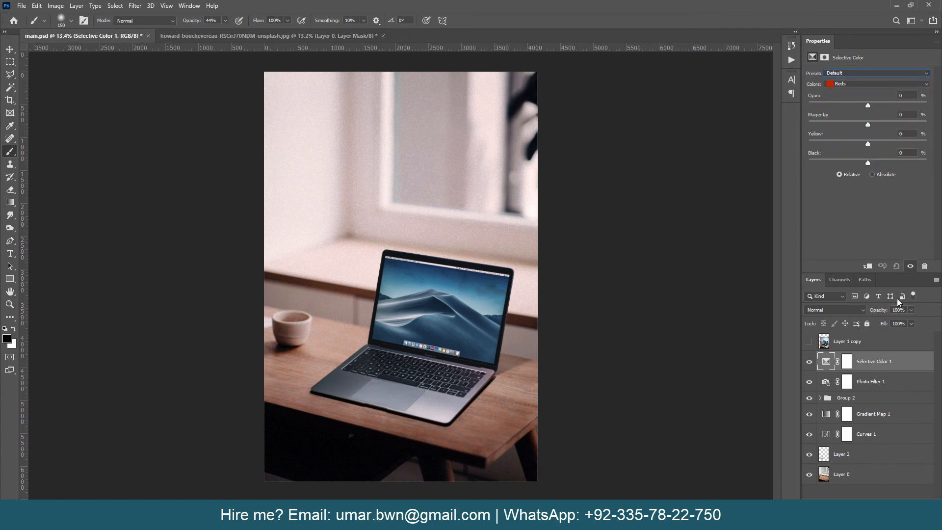
pyautogui.moveTo(893, 114); pyautogui.dragTo(852, 126)
pyautogui.moveTo(889, 162); pyautogui.dragTo(901, 167)
# Try a second Photo Filter above the Selective Color layer with Warming Filter (LBA), Green and Blue, reaching 56% density
pyautogui.click(885, 504)
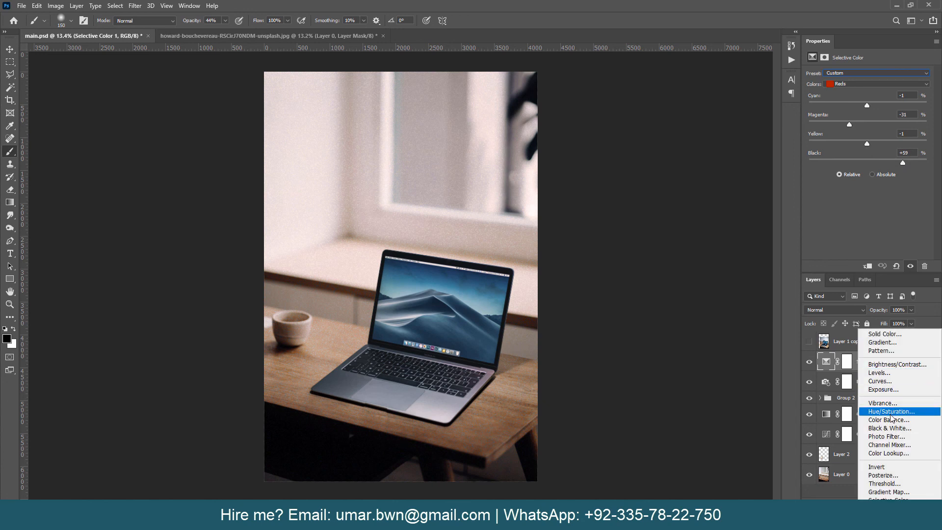
pyautogui.click(898, 441)
pyautogui.click(866, 73)
pyautogui.click(866, 81)
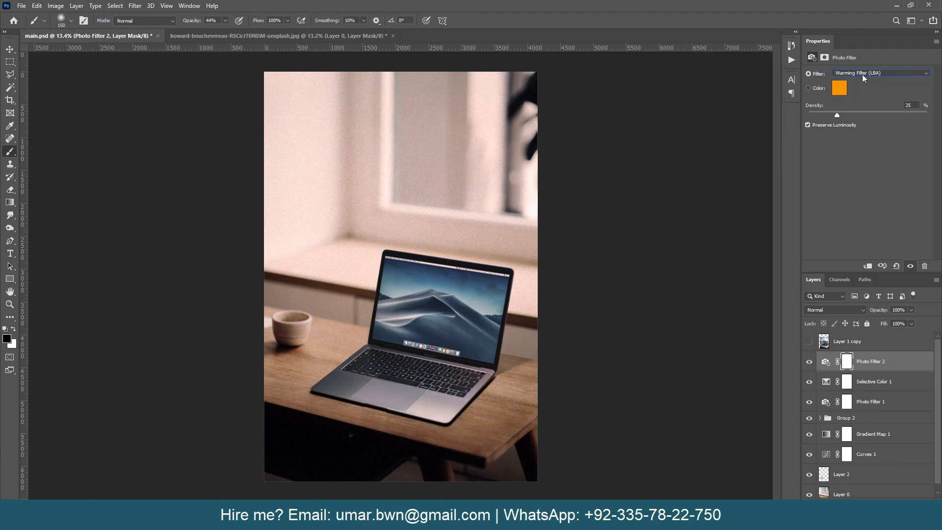
pyautogui.click(863, 75)
pyautogui.click(847, 151)
pyautogui.click(858, 74)
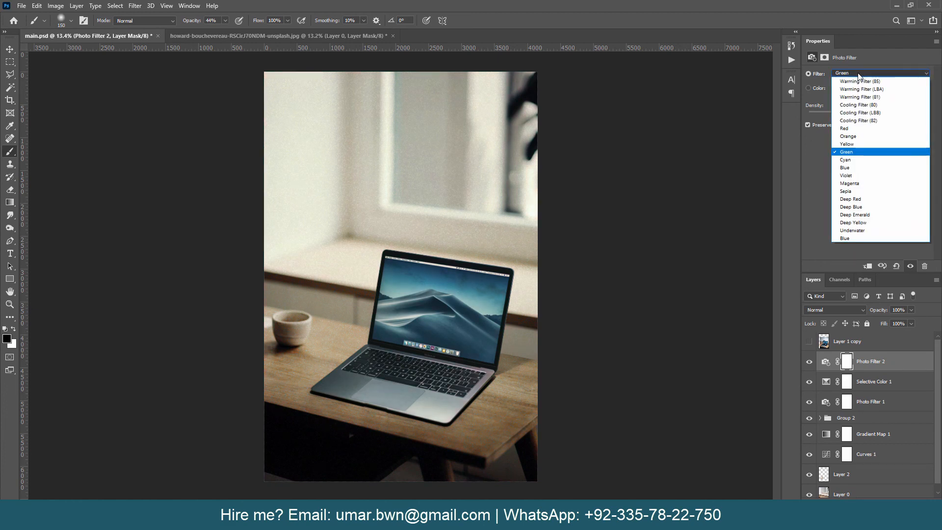
pyautogui.click(876, 167)
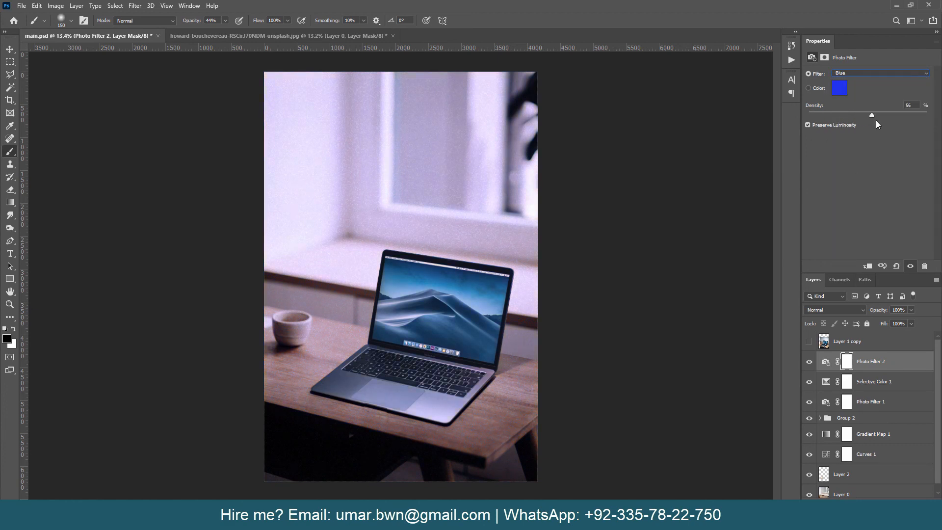
# Delete the Photo Filter 2 layer above Selective Color 1
pyautogui.rightClick(894, 367)
pyautogui.click(784, 157)
pyautogui.click(893, 365)
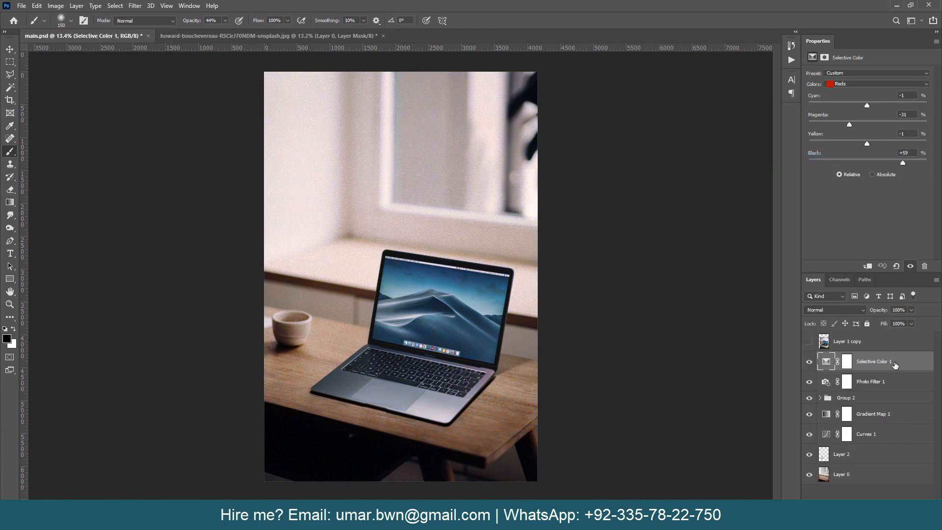
# Add a Curves adjustment above the Selective Color layer and raise the midtones of its RGB curve to brighten the image
pyautogui.click(882, 505)
pyautogui.click(878, 382)
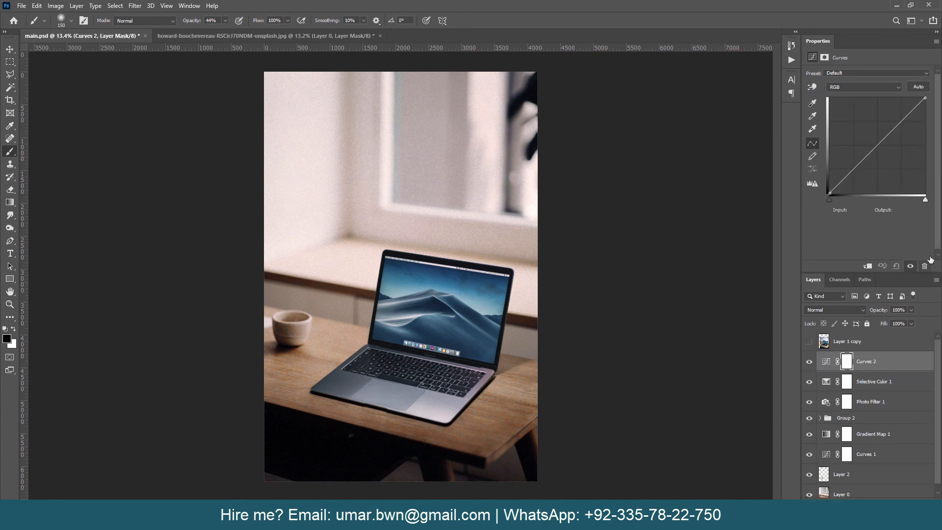
pyautogui.moveTo(880, 143)
pyautogui.mouseDown()
pyautogui.moveTo(879, 121)
pyautogui.moveTo(881, 140)
pyautogui.moveTo(882, 130)
pyautogui.mouseUp()
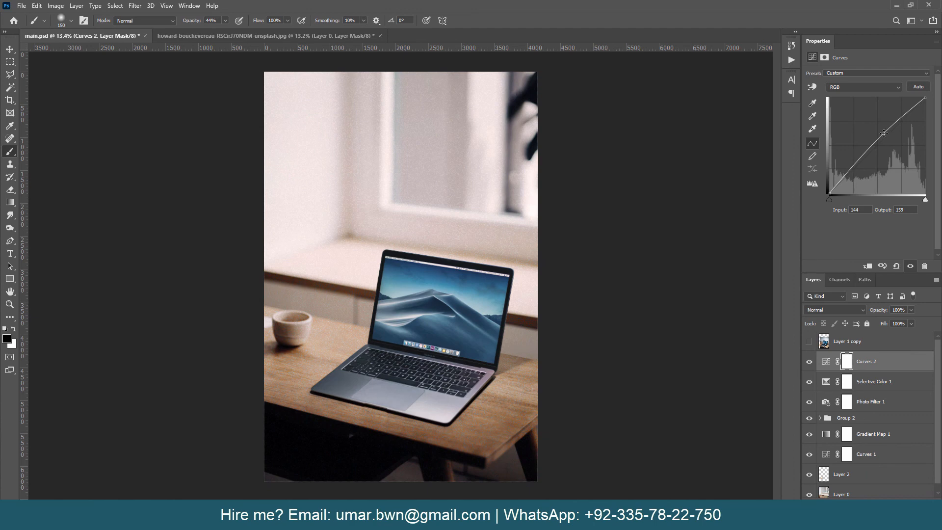
# Lower the Blue channel's curve slightly in the shadows, at about input 74 and output 69, and save the document
pyautogui.click(872, 87)
pyautogui.click(852, 110)
pyautogui.click(869, 88)
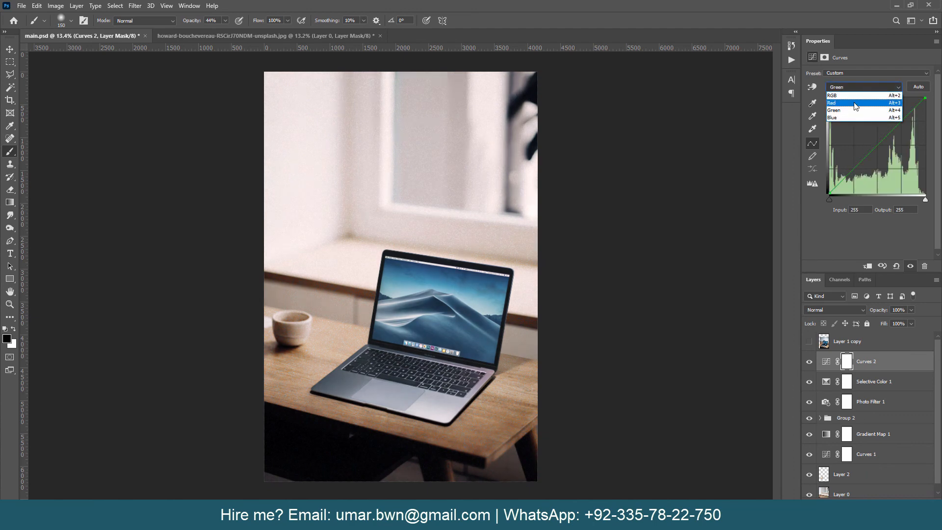
pyautogui.click(878, 118)
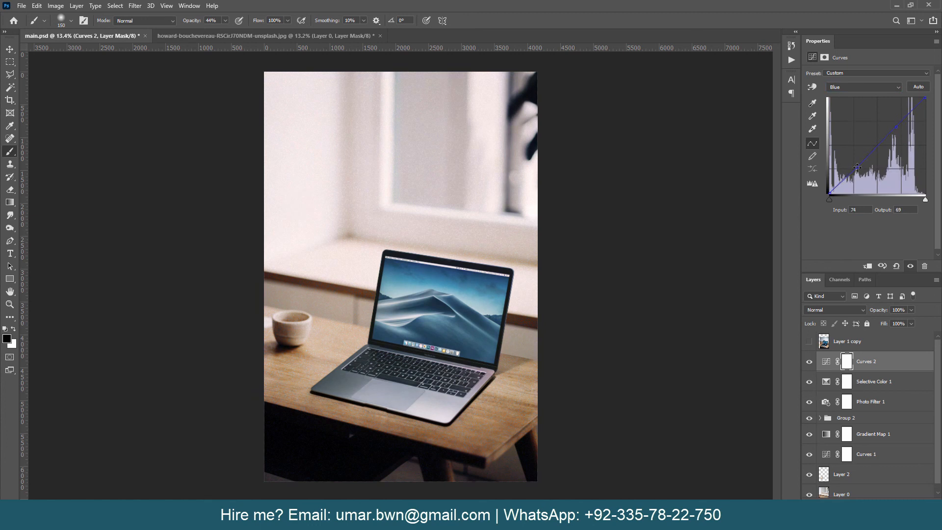
pyautogui.hotkey('ctrl', 's')
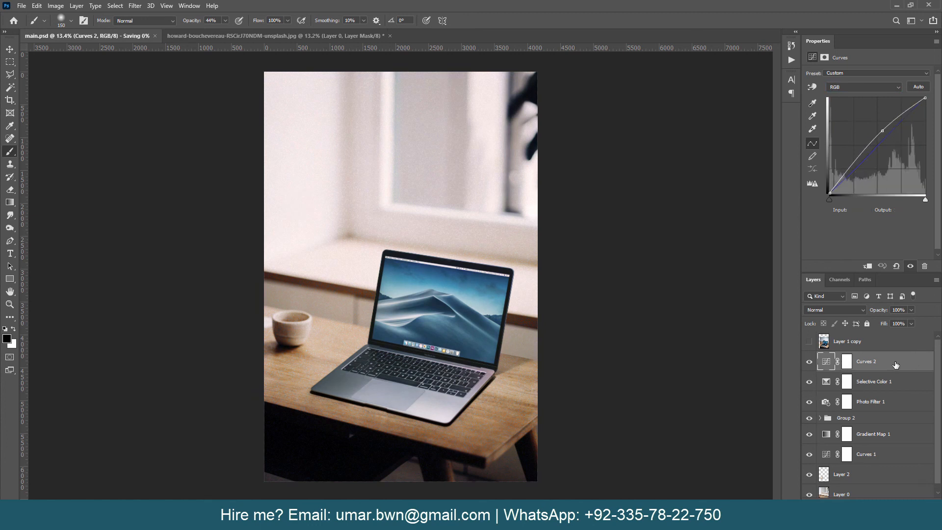